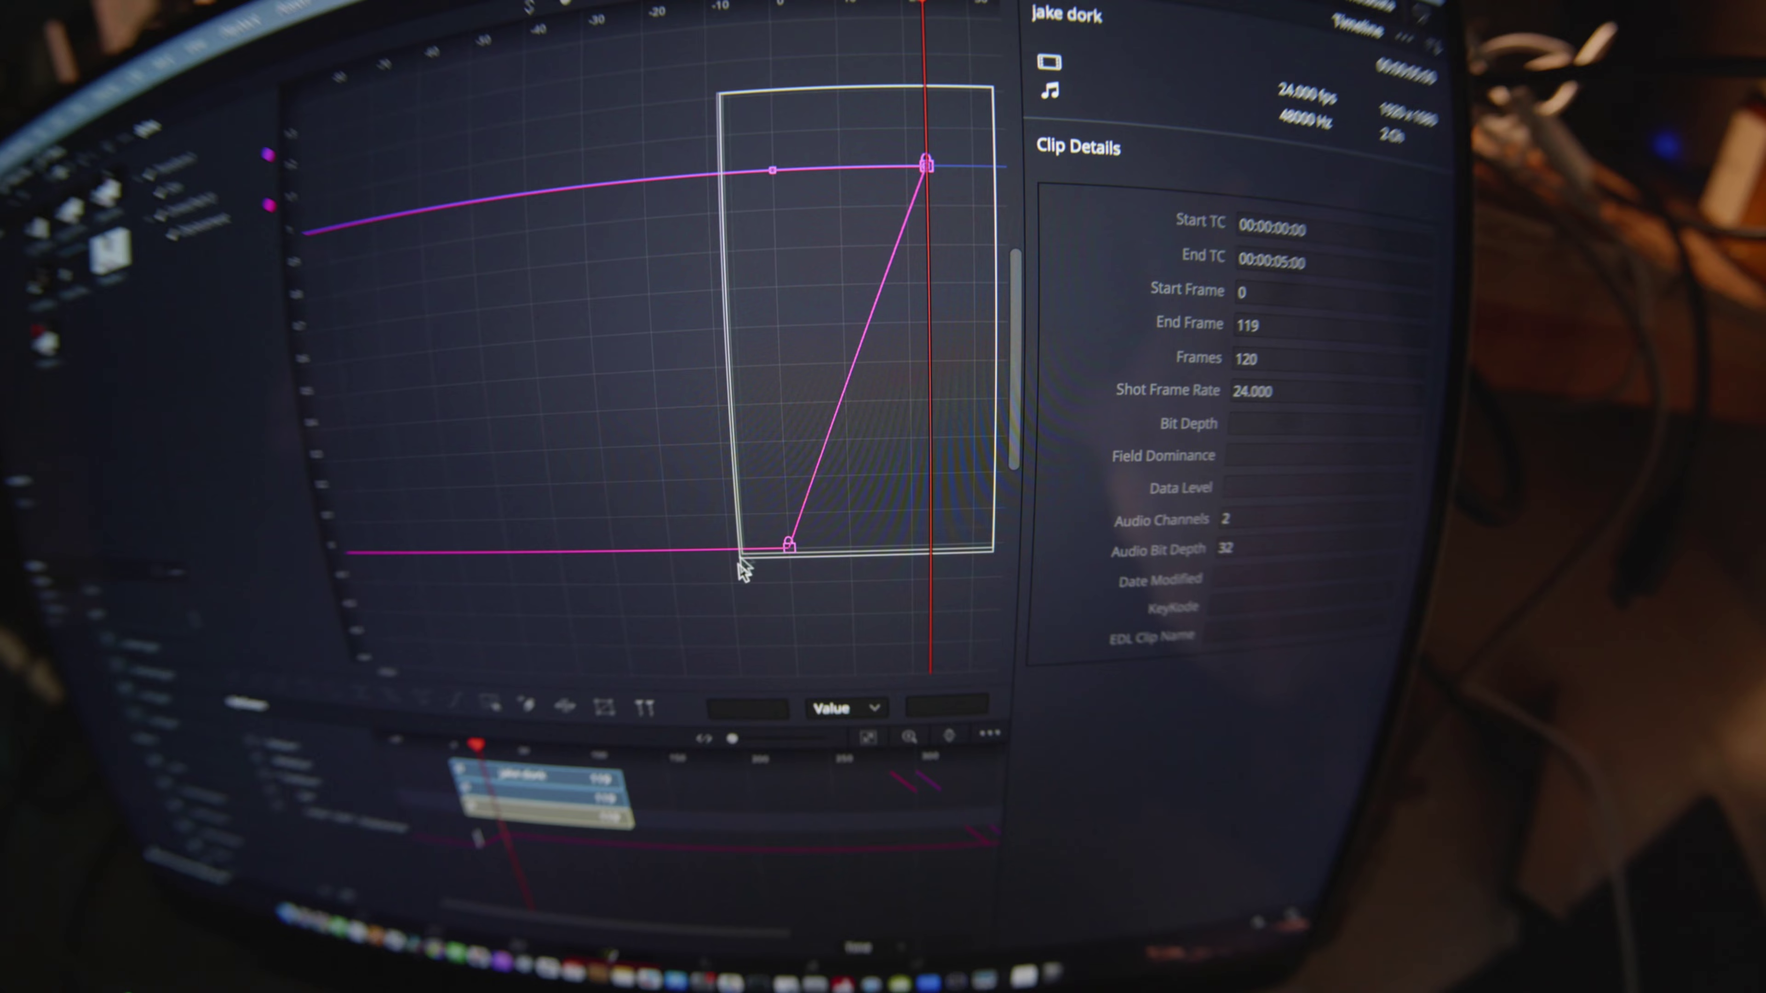
- Smooth both keyframes into an S-curve and lengthen the bottom keyframe's ease
drag(744, 570, 742, 572)
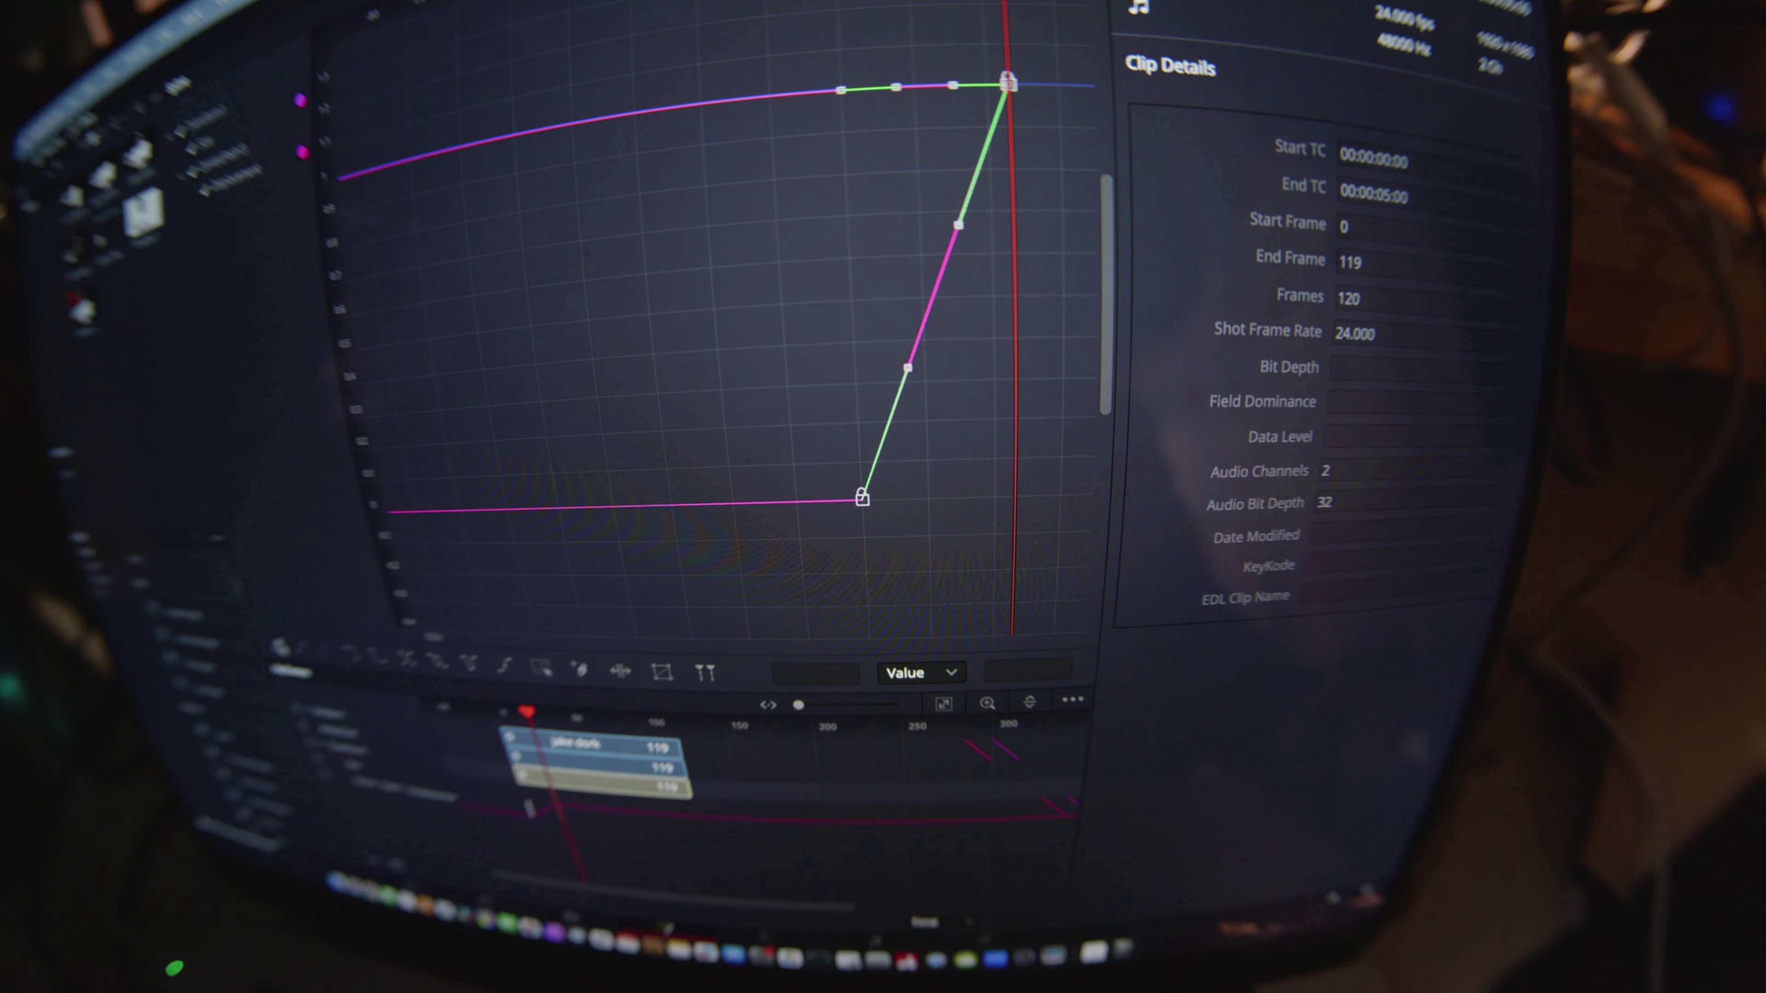
key(s)
drag(902, 537, 930, 567)
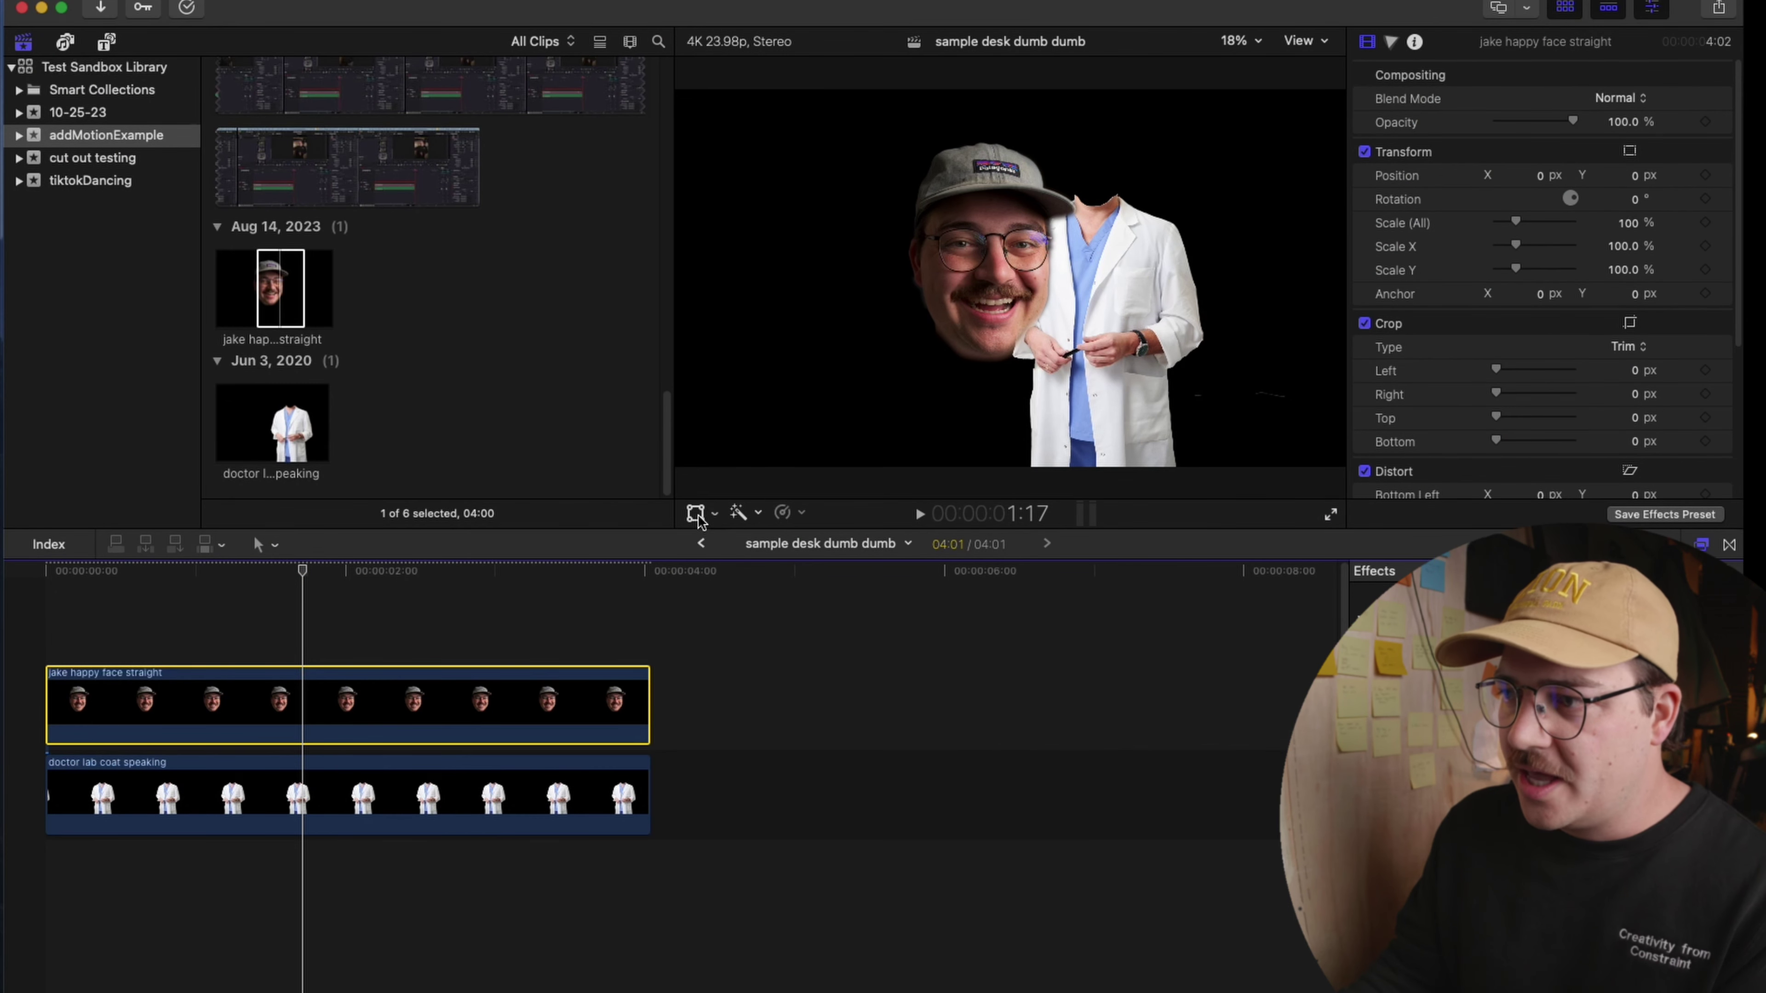
- Move the face onto the doctor's body and scale it to about 65%
click(695, 515)
drag(905, 389, 1028, 264)
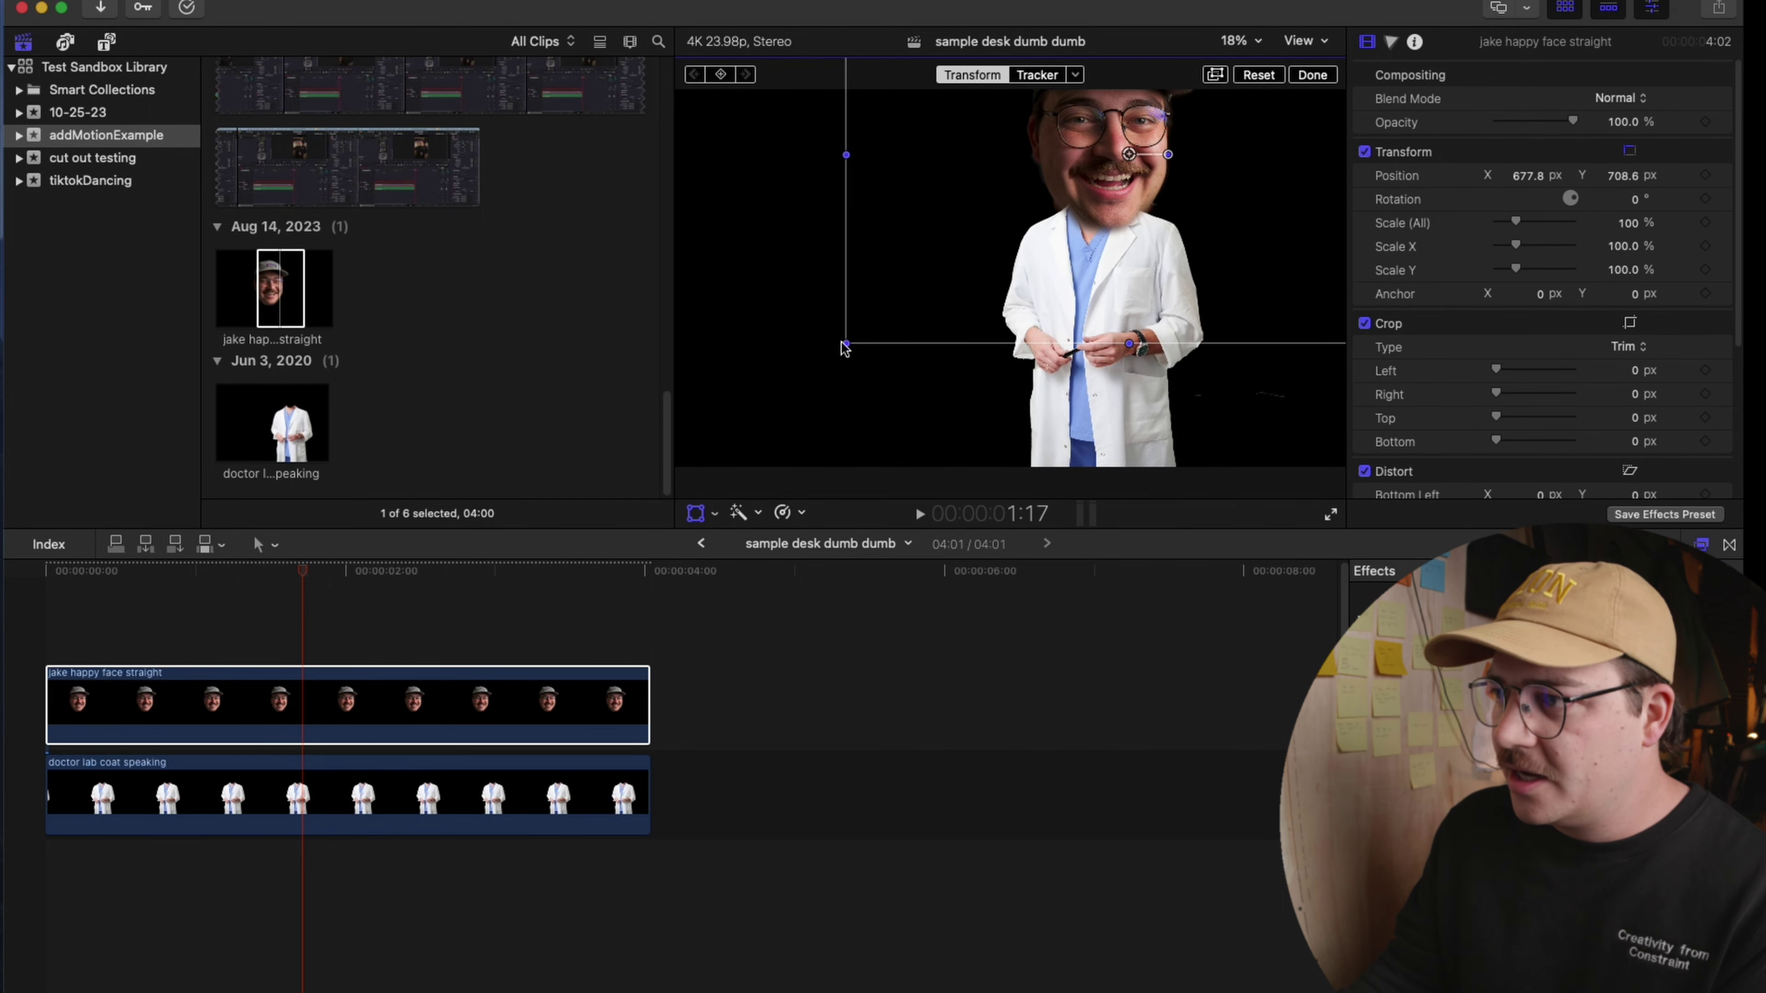
drag(844, 345, 935, 278)
drag(1147, 217, 1131, 243)
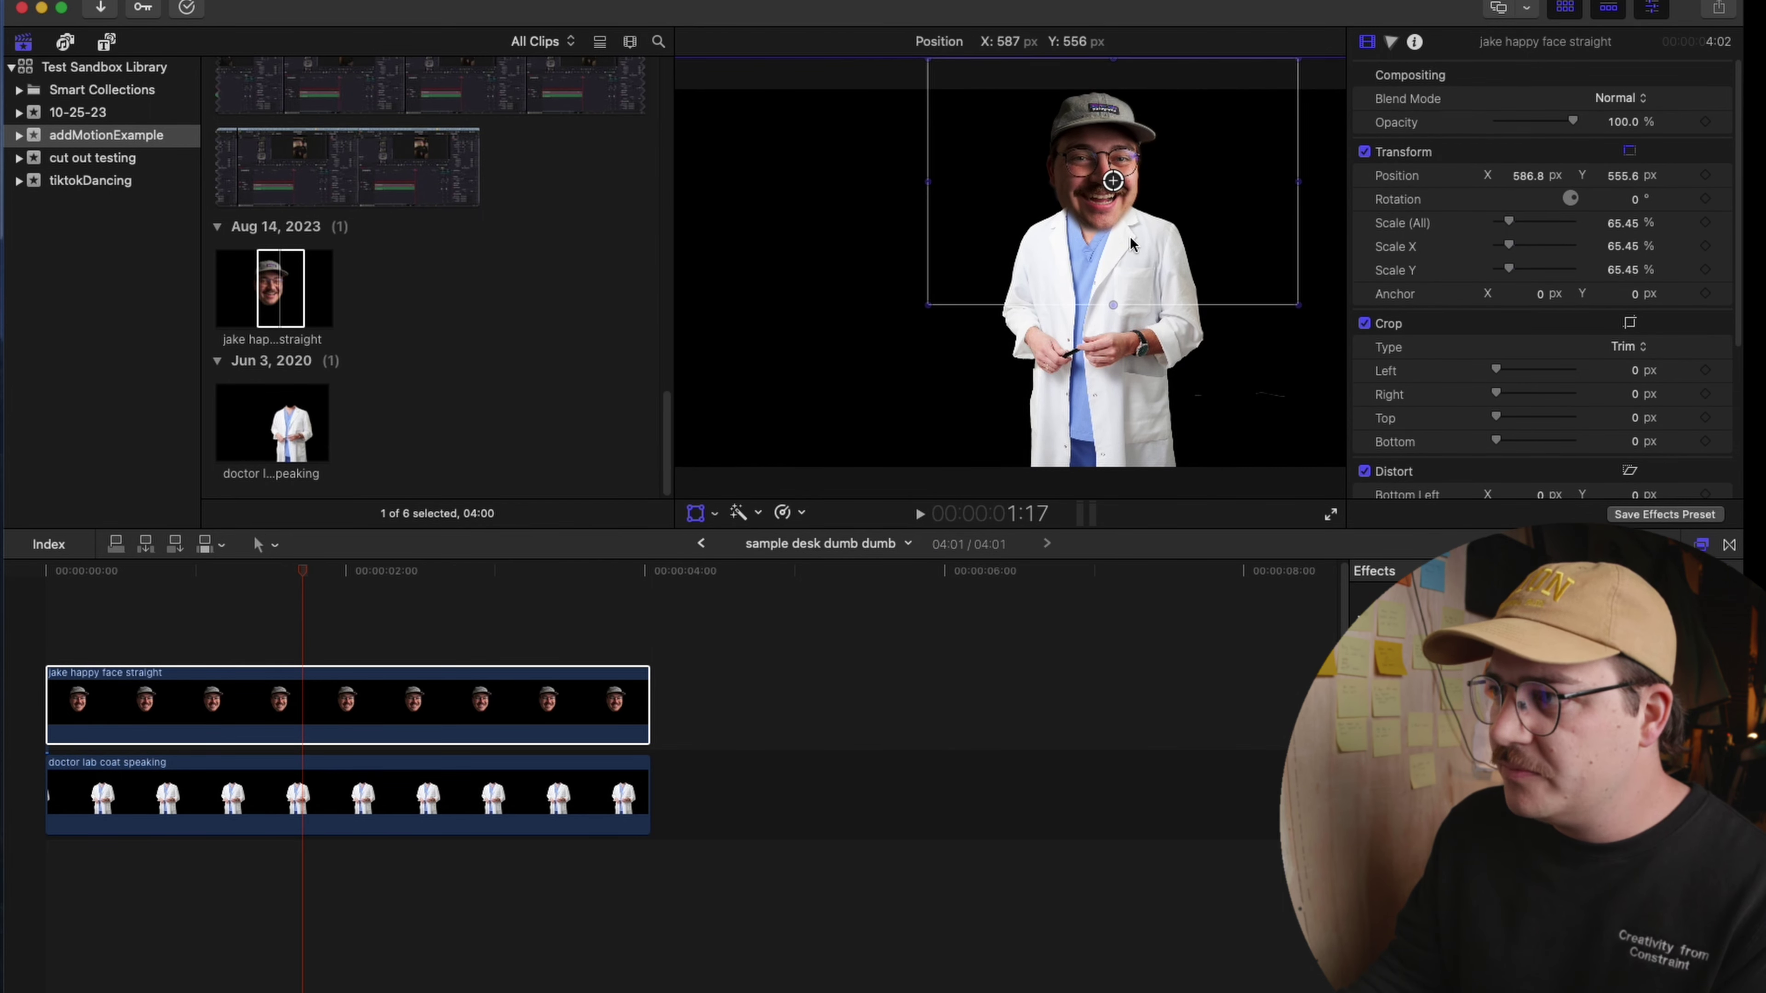
- Combine the face and doctor clips into a compound clip named 'dork dork mcdork'
drag(448, 637, 348, 810)
right_click(372, 807)
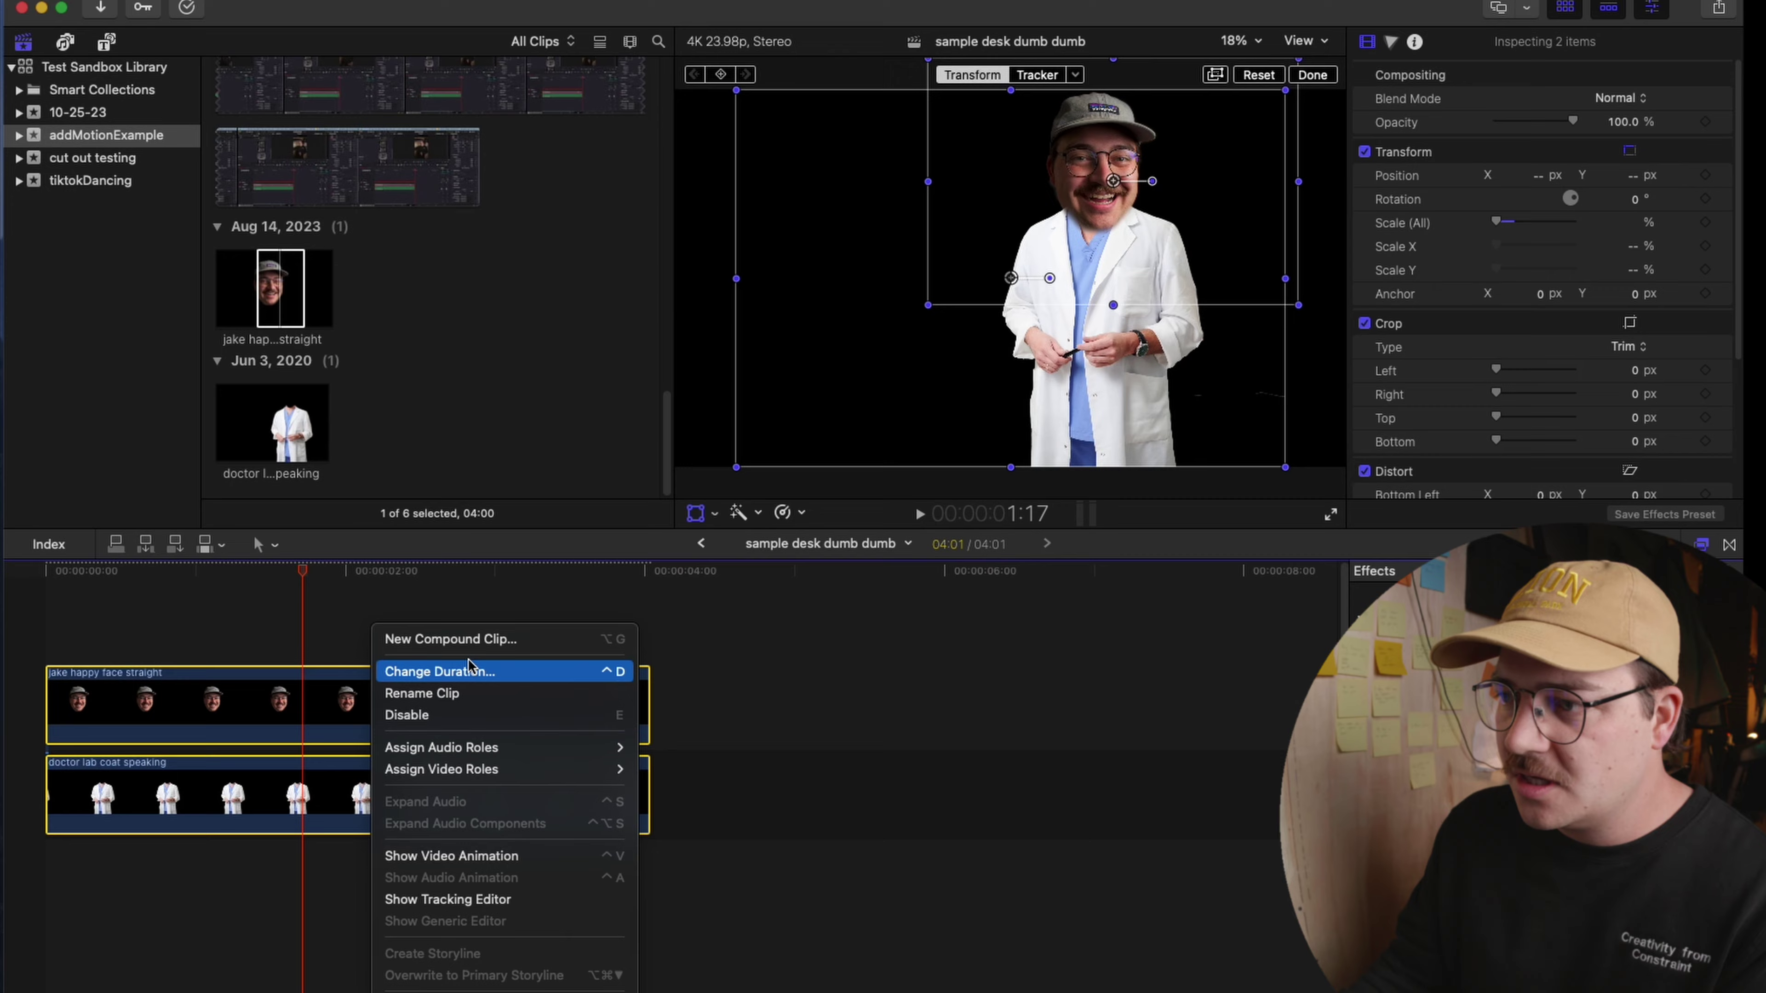
click(480, 639)
text(dork)
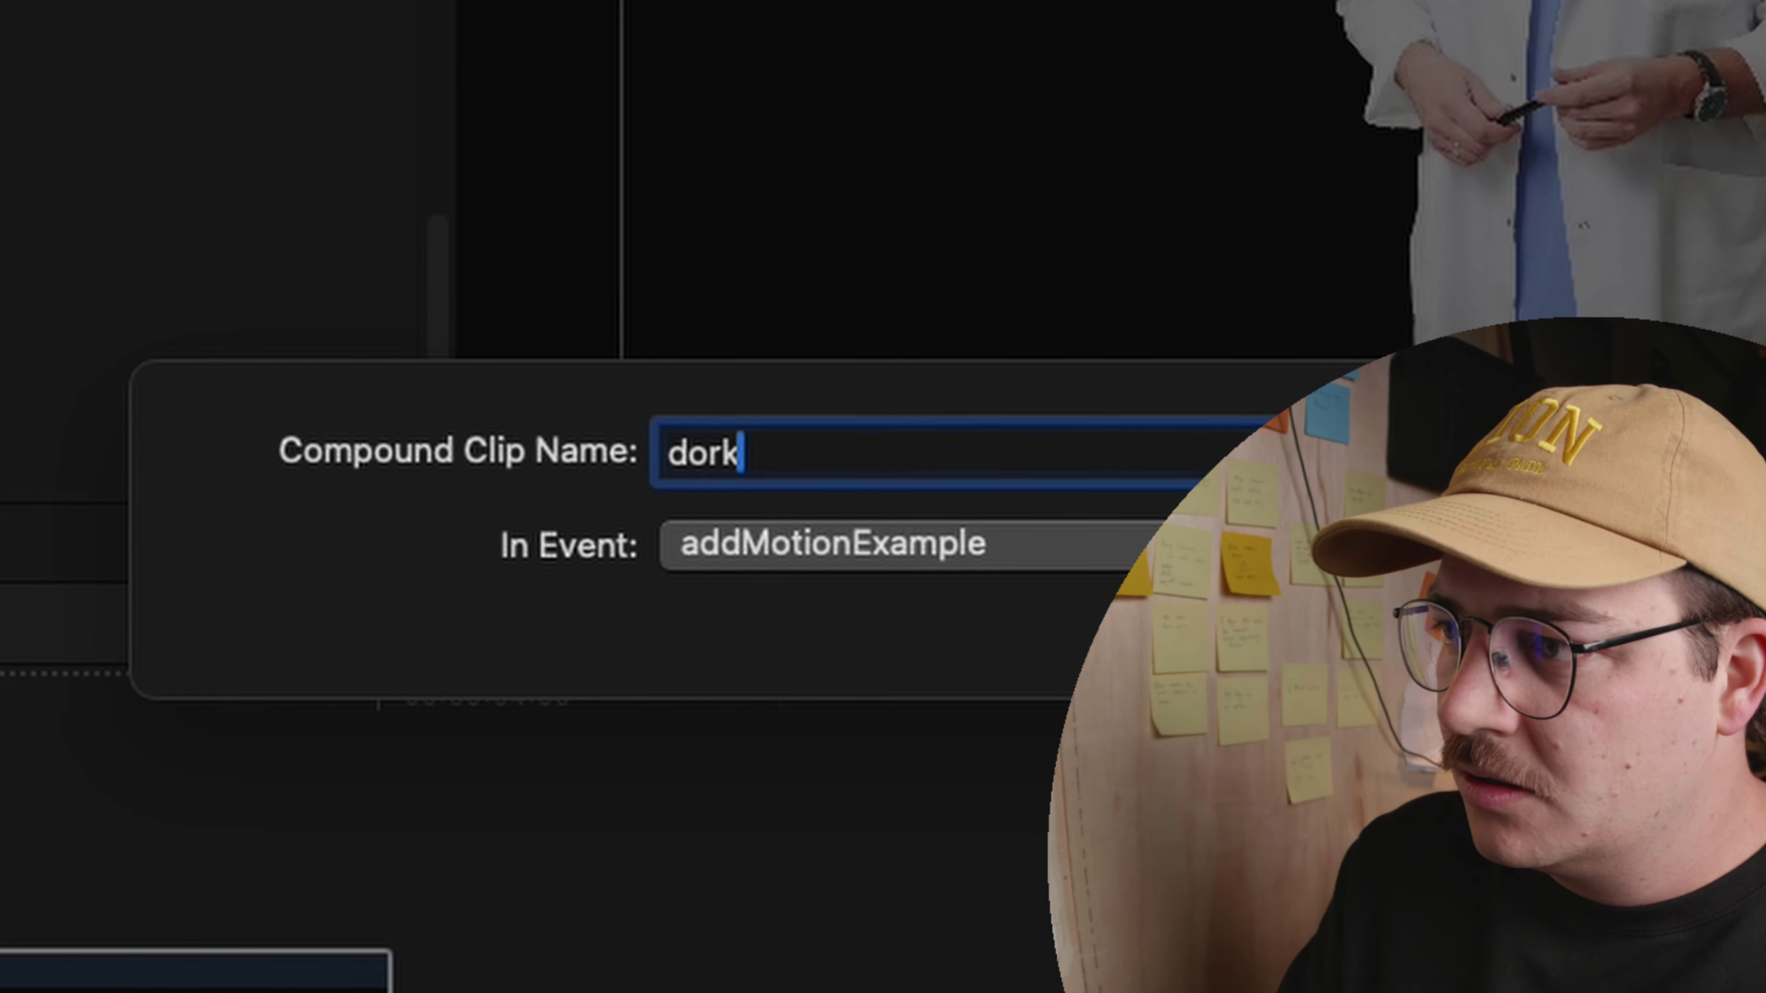
text( dork mcdock)
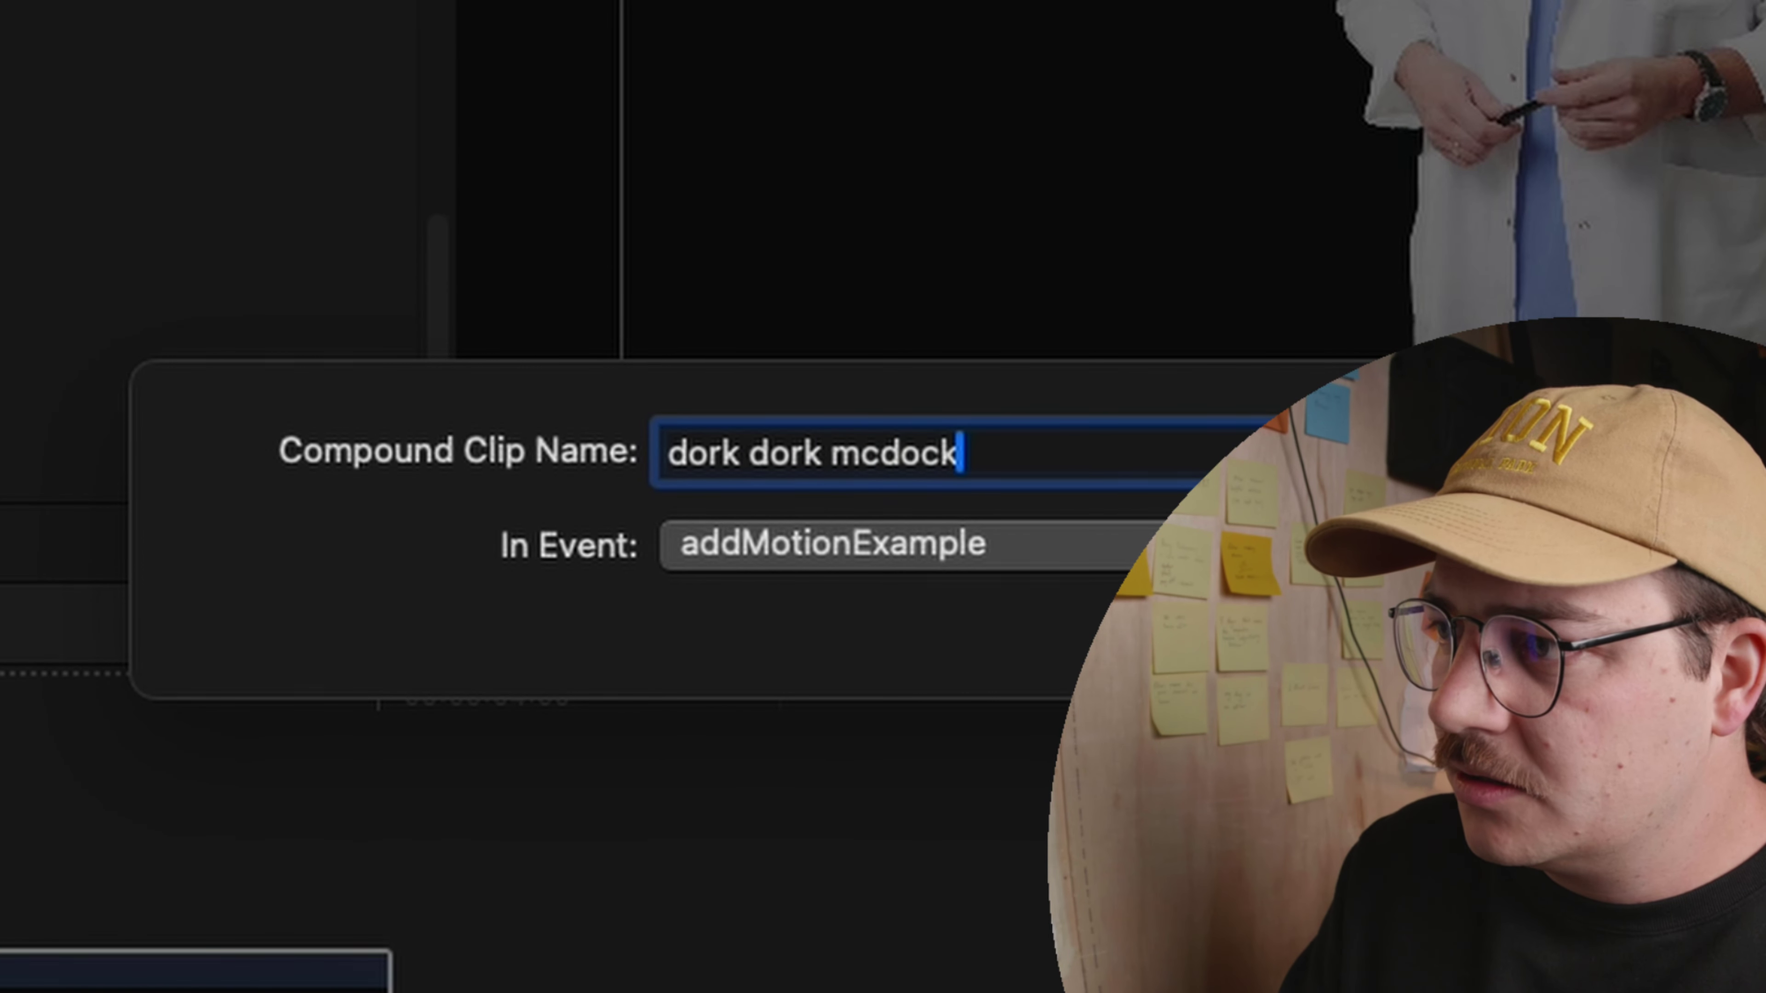
key(BackSpace)
key(BackSpace)
text(rk)
key(Return)
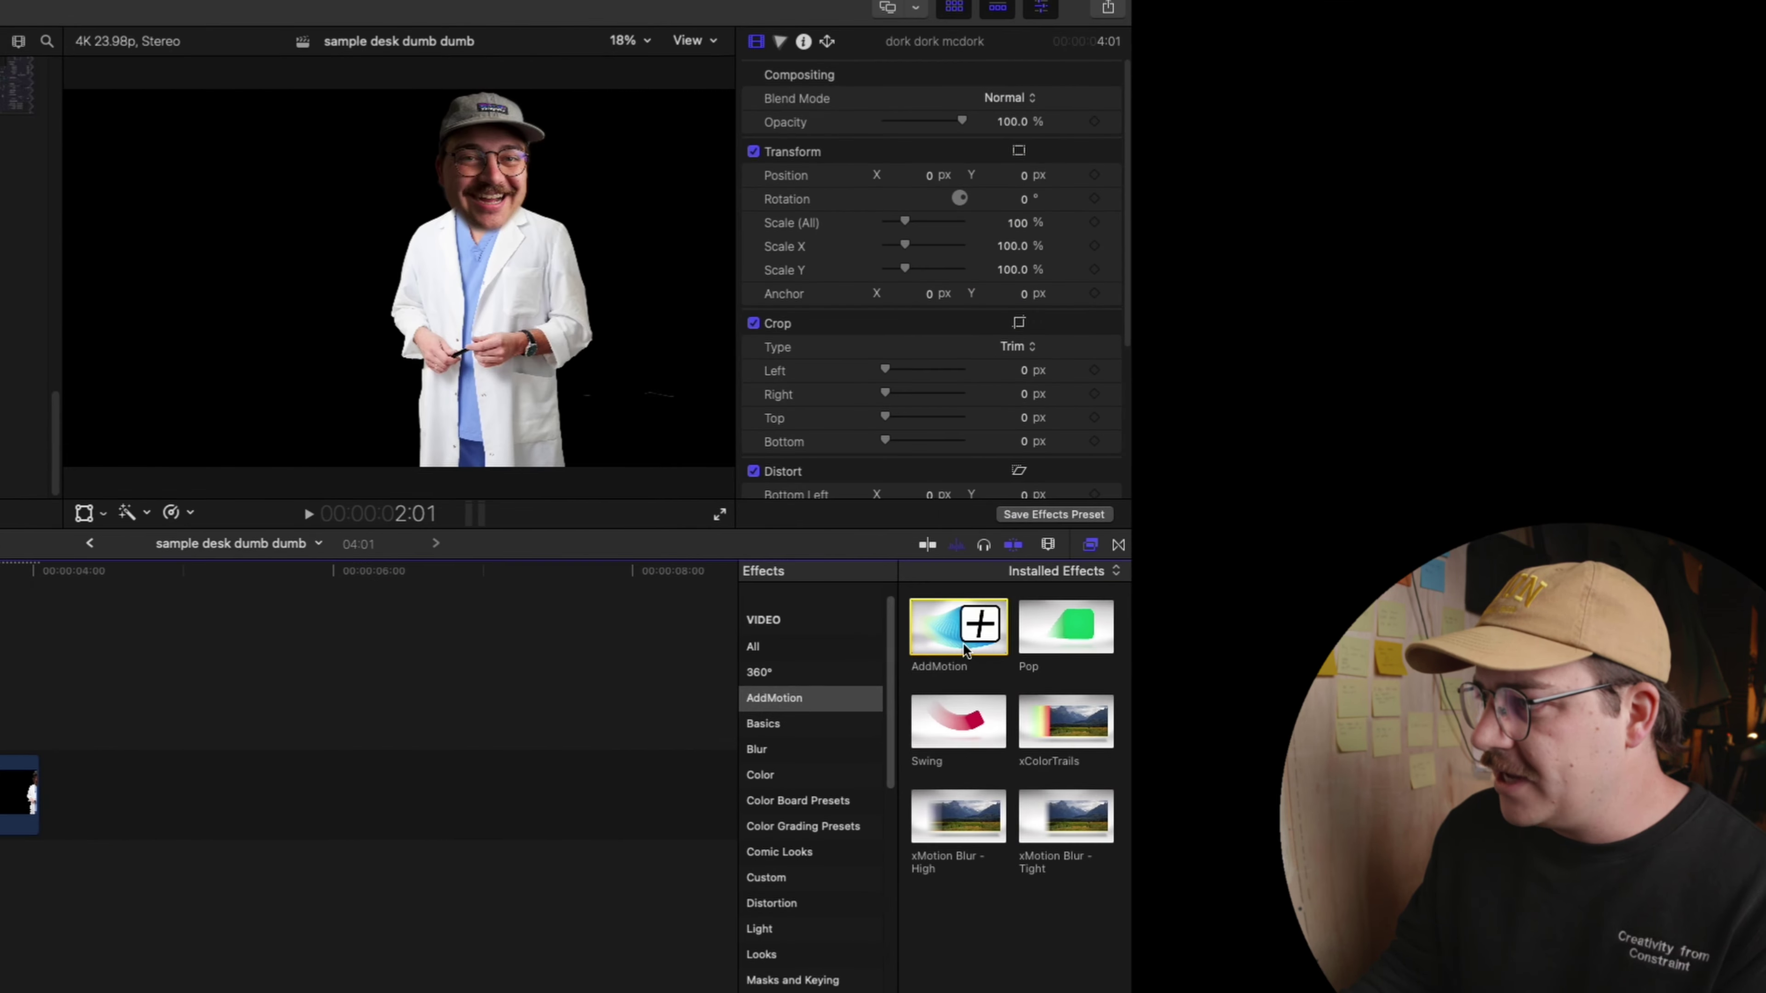
- Apply AddMotion to the compound clip and move its A start position left
drag(1533, 679, 534, 800)
key(j)
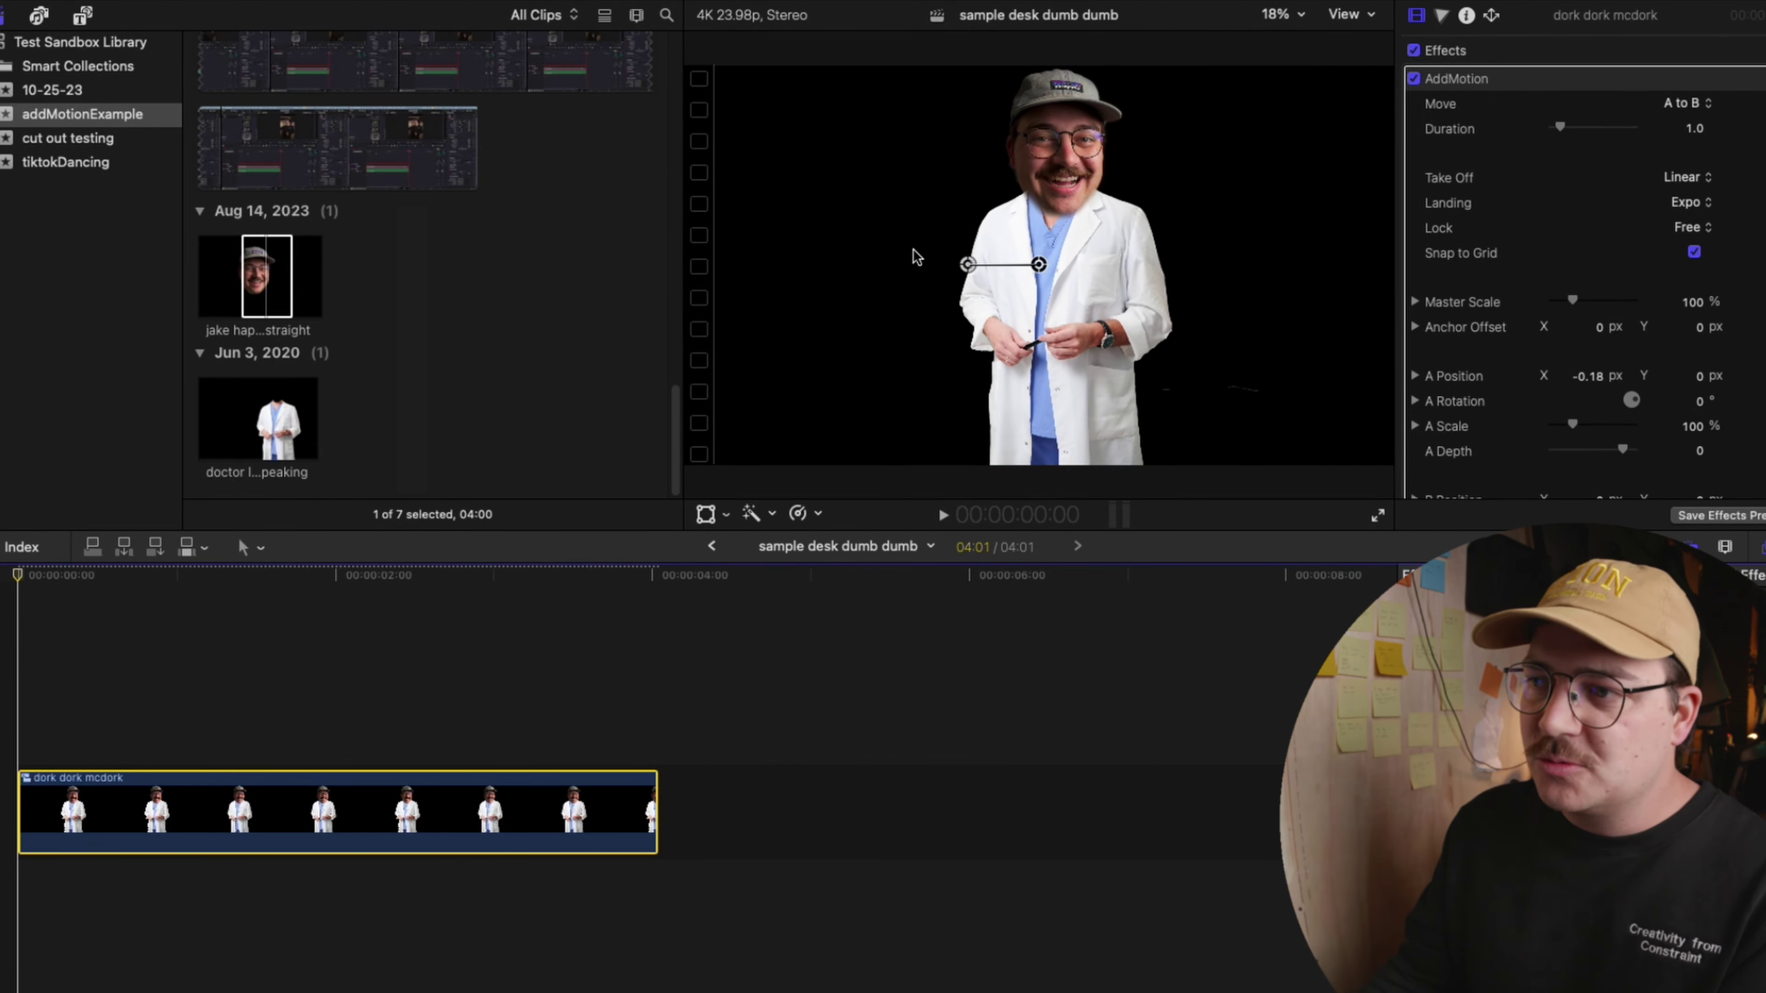
drag(967, 266, 847, 289)
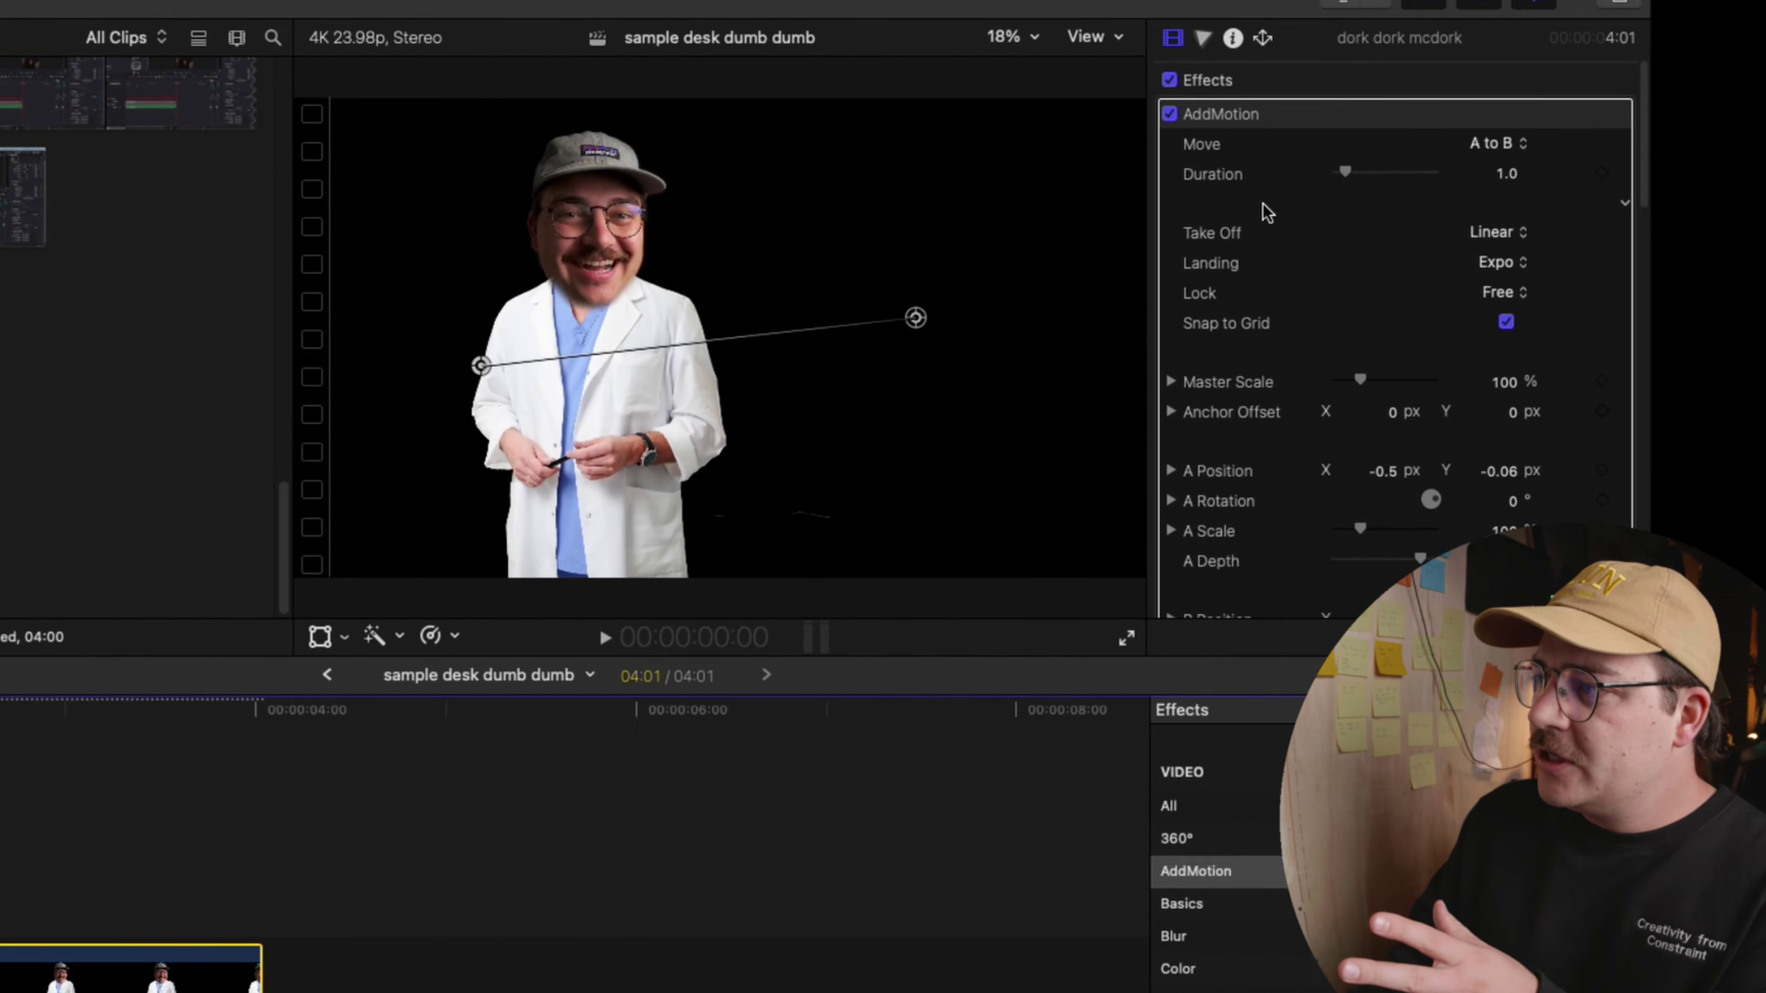
- Set AddMotion's A Scale to 77% and A Rotation to 26.2°
scroll(1478, 252, down, 5)
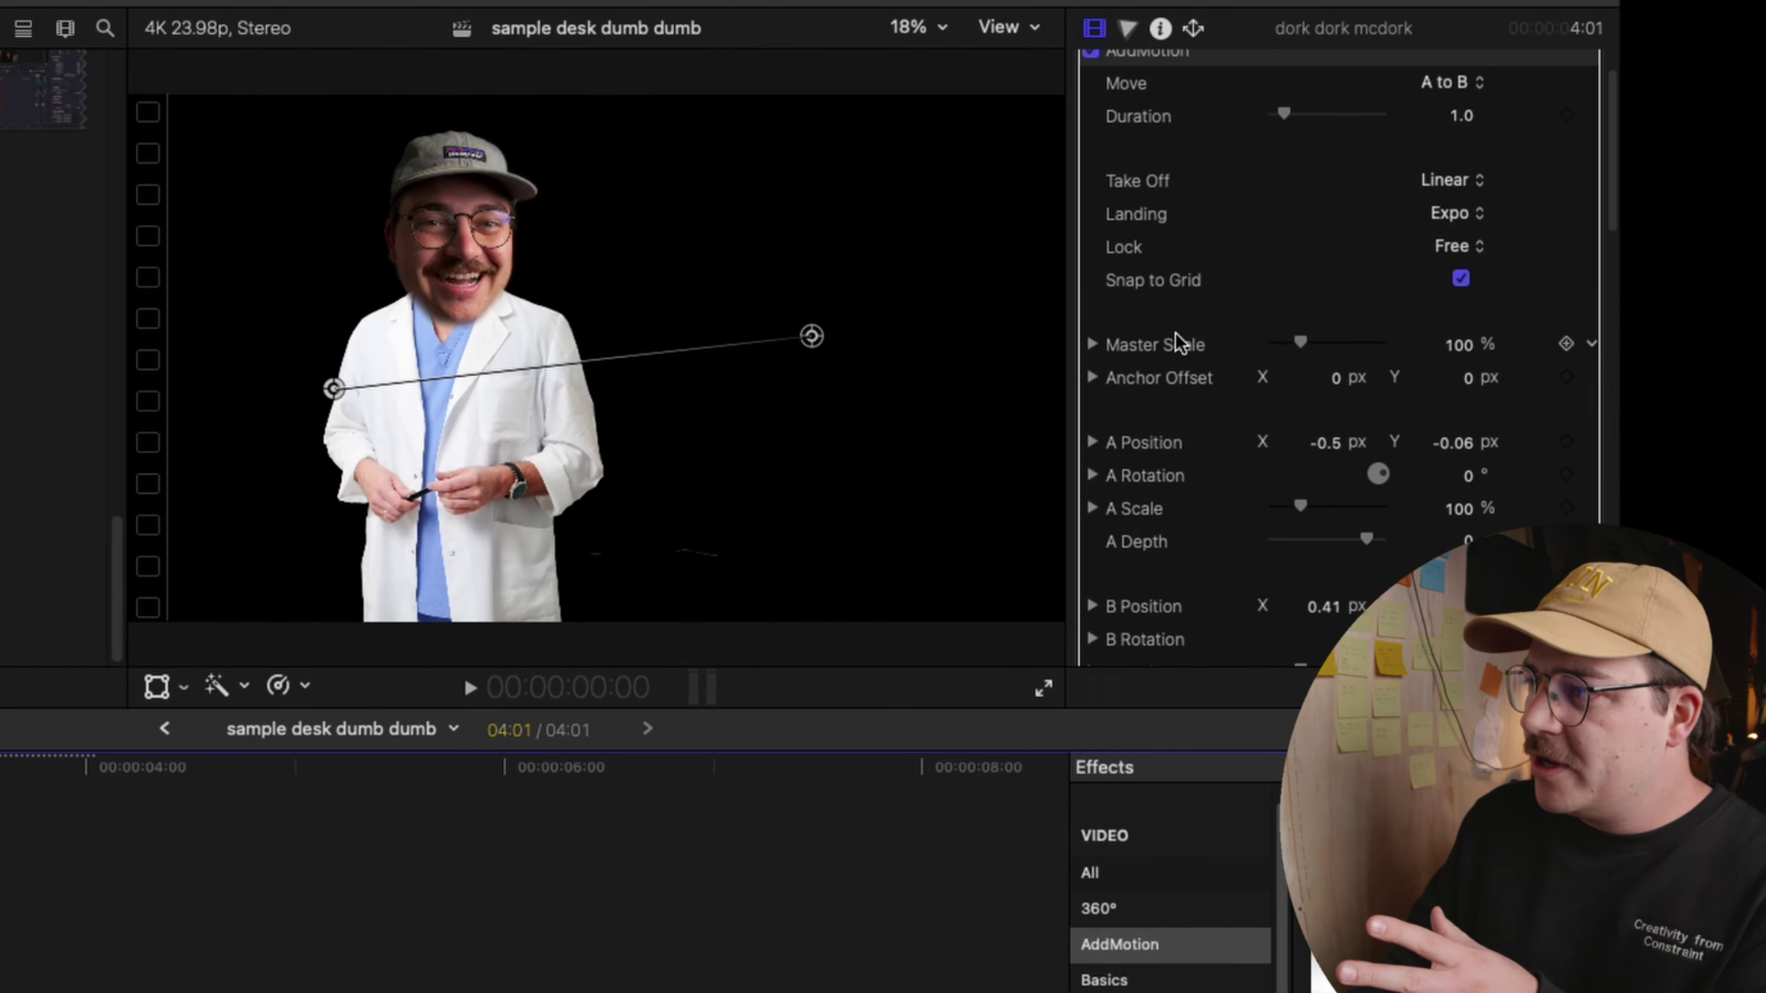
scroll(1174, 341, down, 5)
scroll(1174, 339, up, 8)
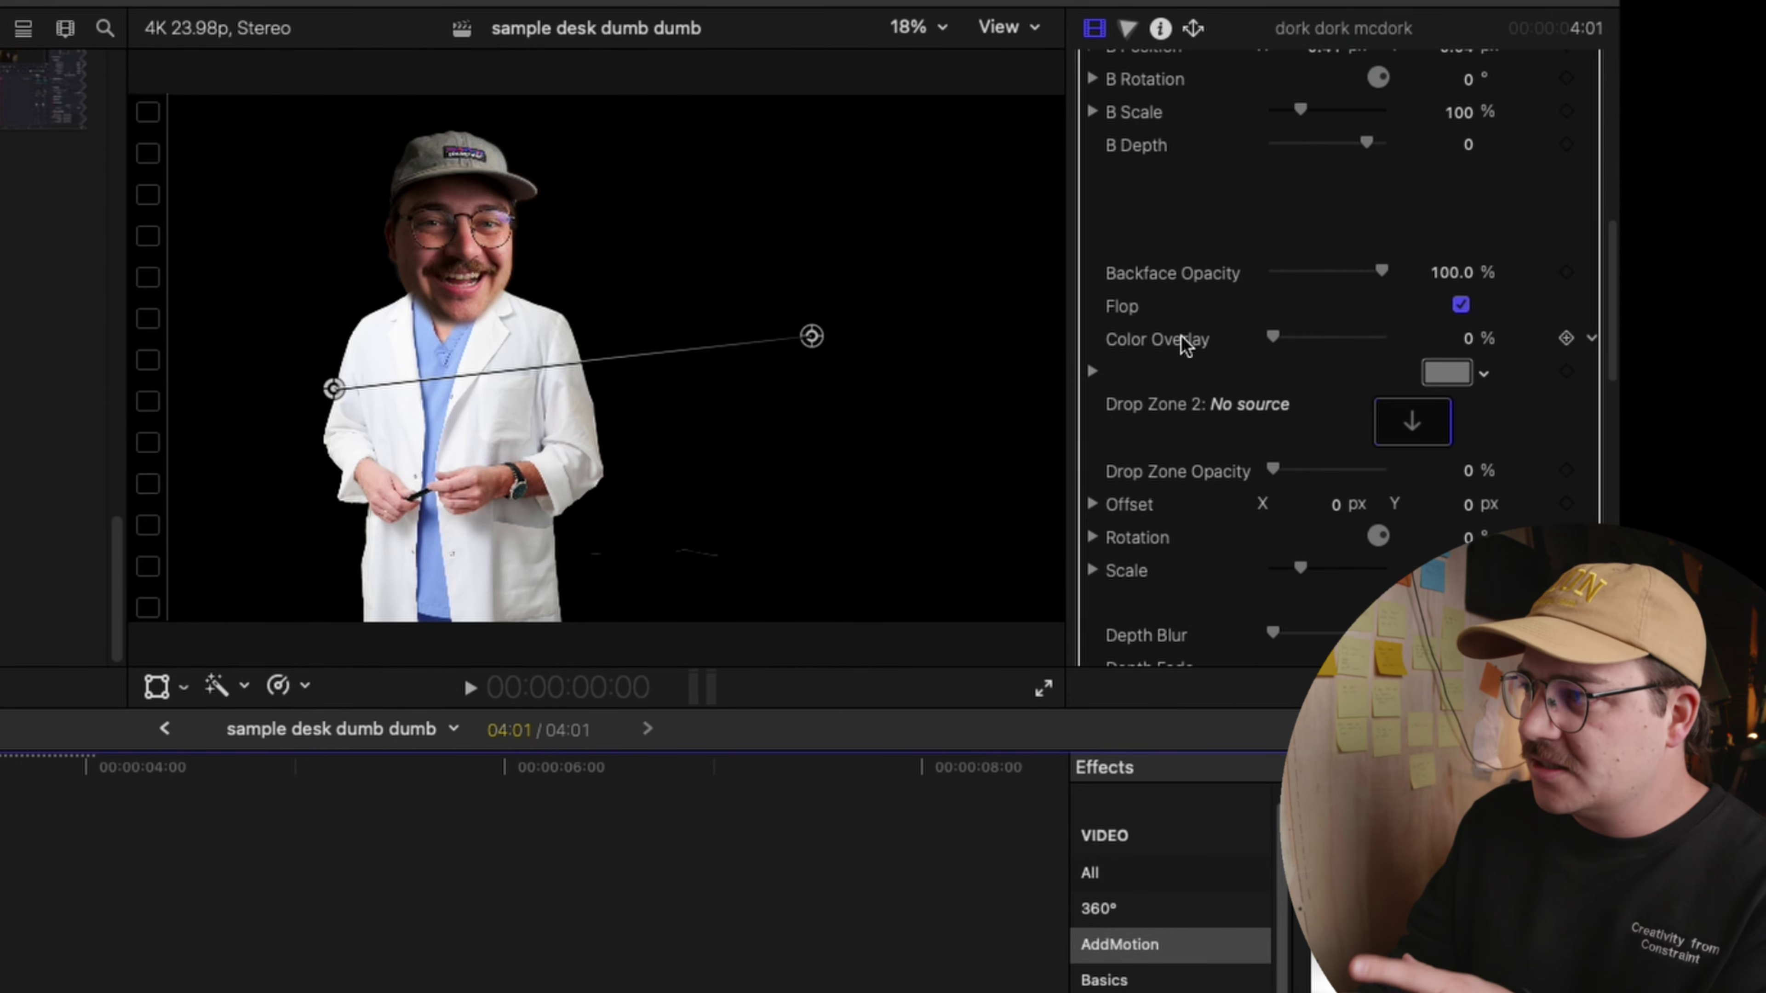
scroll(1183, 335, up, 4)
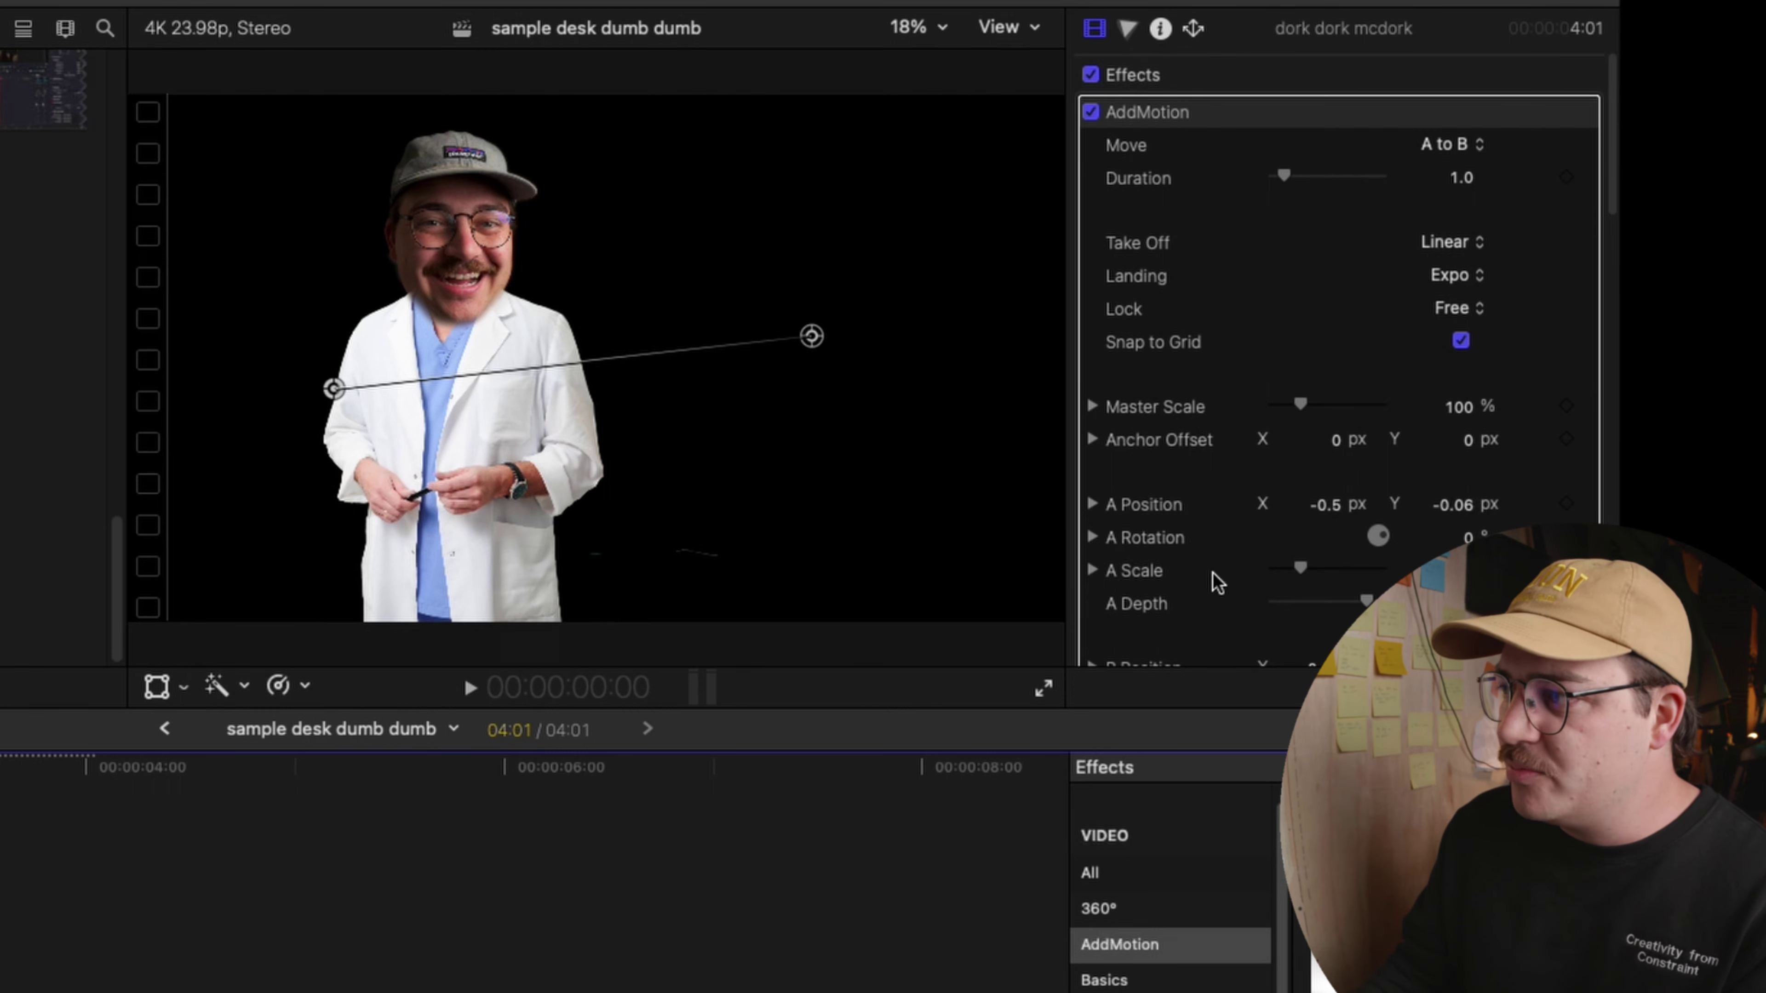
scroll(1213, 573, down, 2)
drag(1299, 502, 1292, 502)
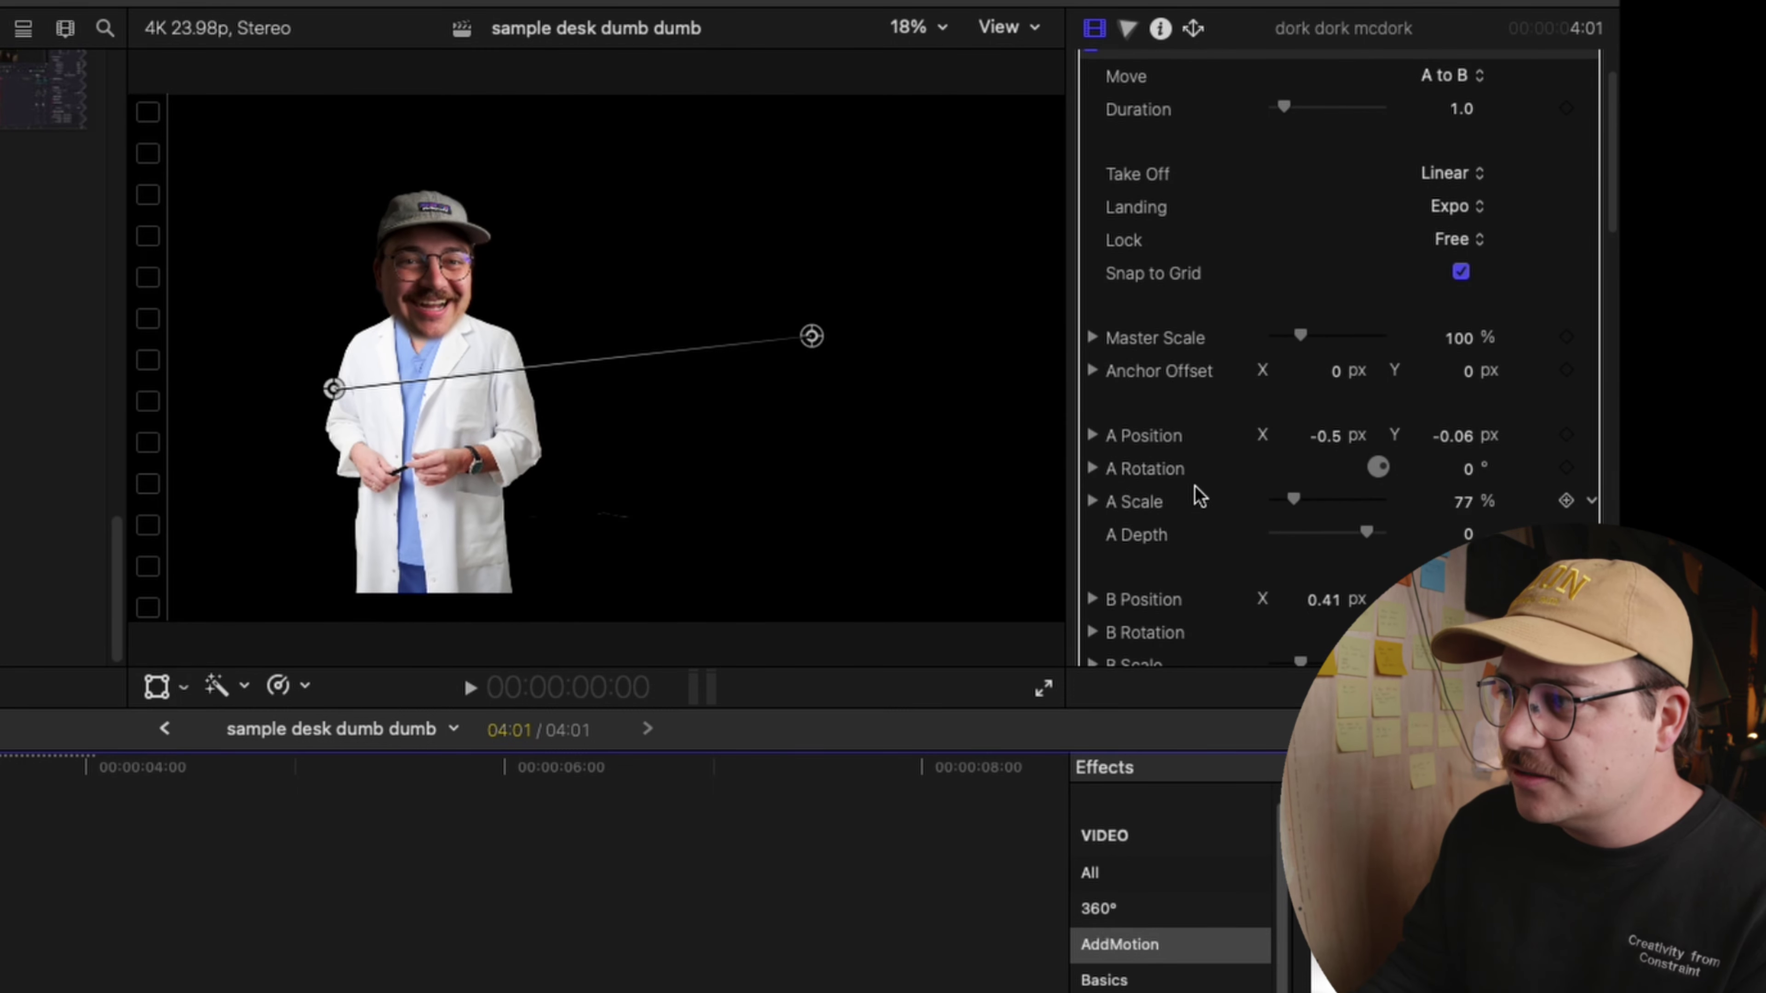
scroll(1194, 486, down, 2)
drag(1460, 403, 1465, 396)
- Play back the AddMotion move and step through frames to check it
key(space)
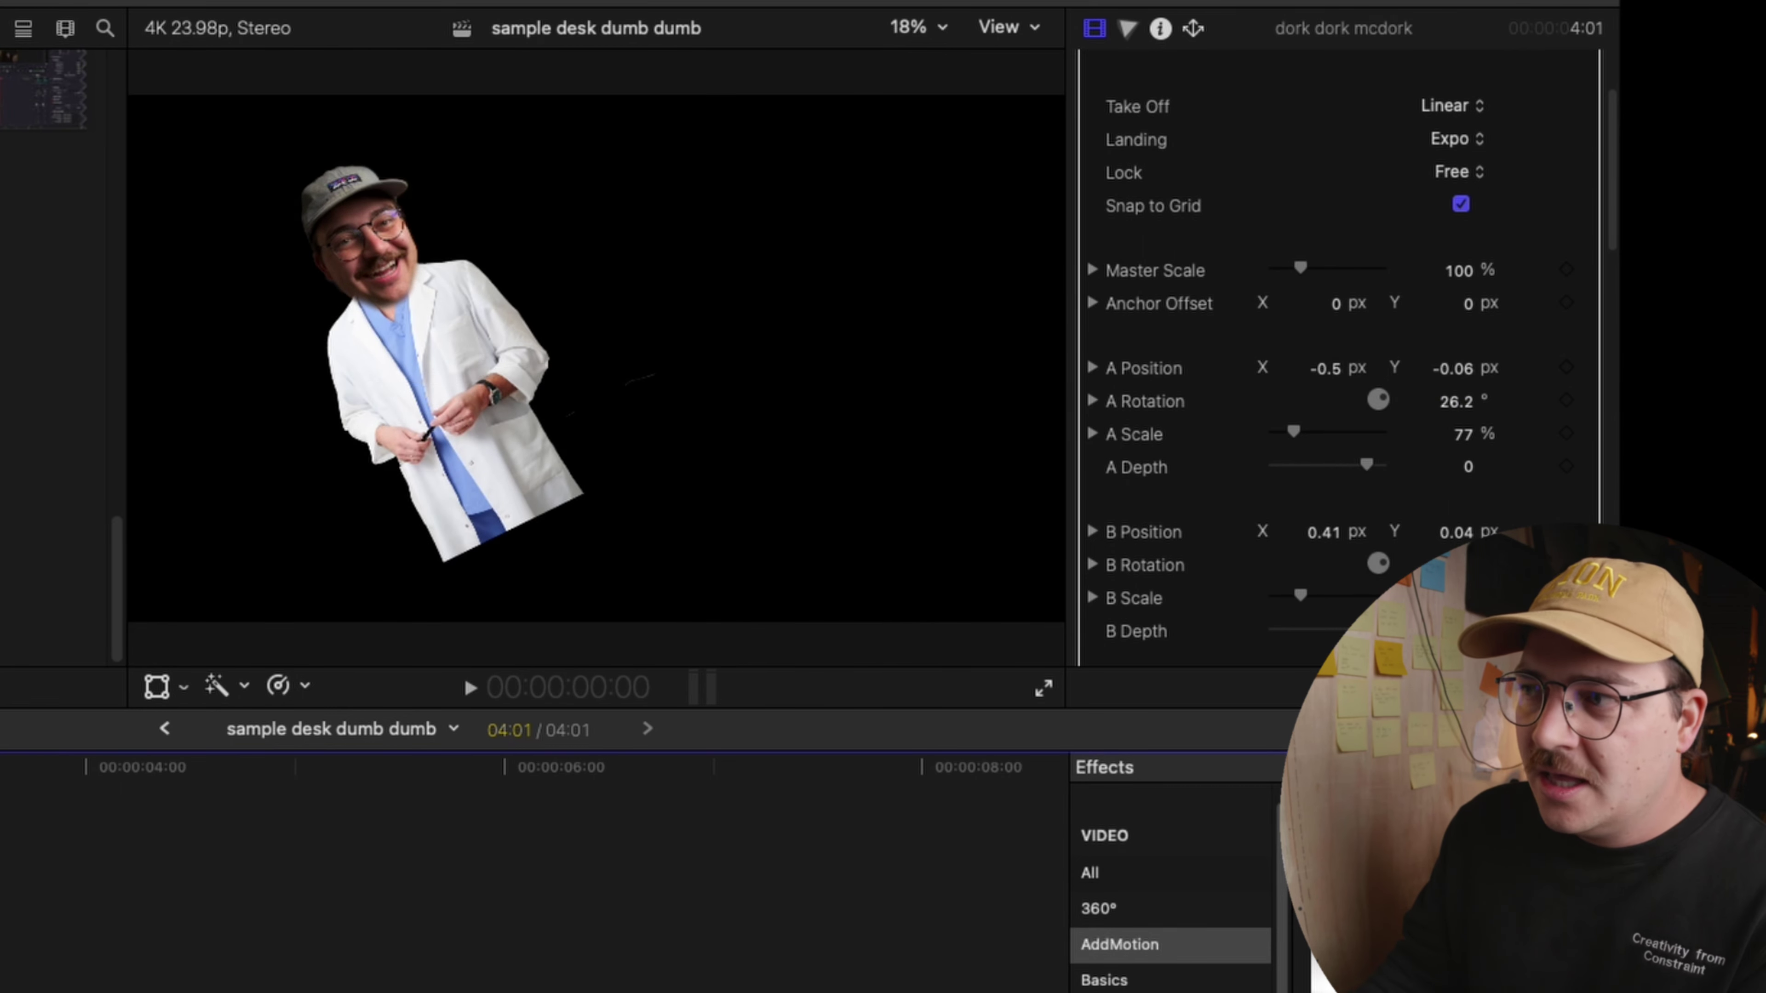
key(space)
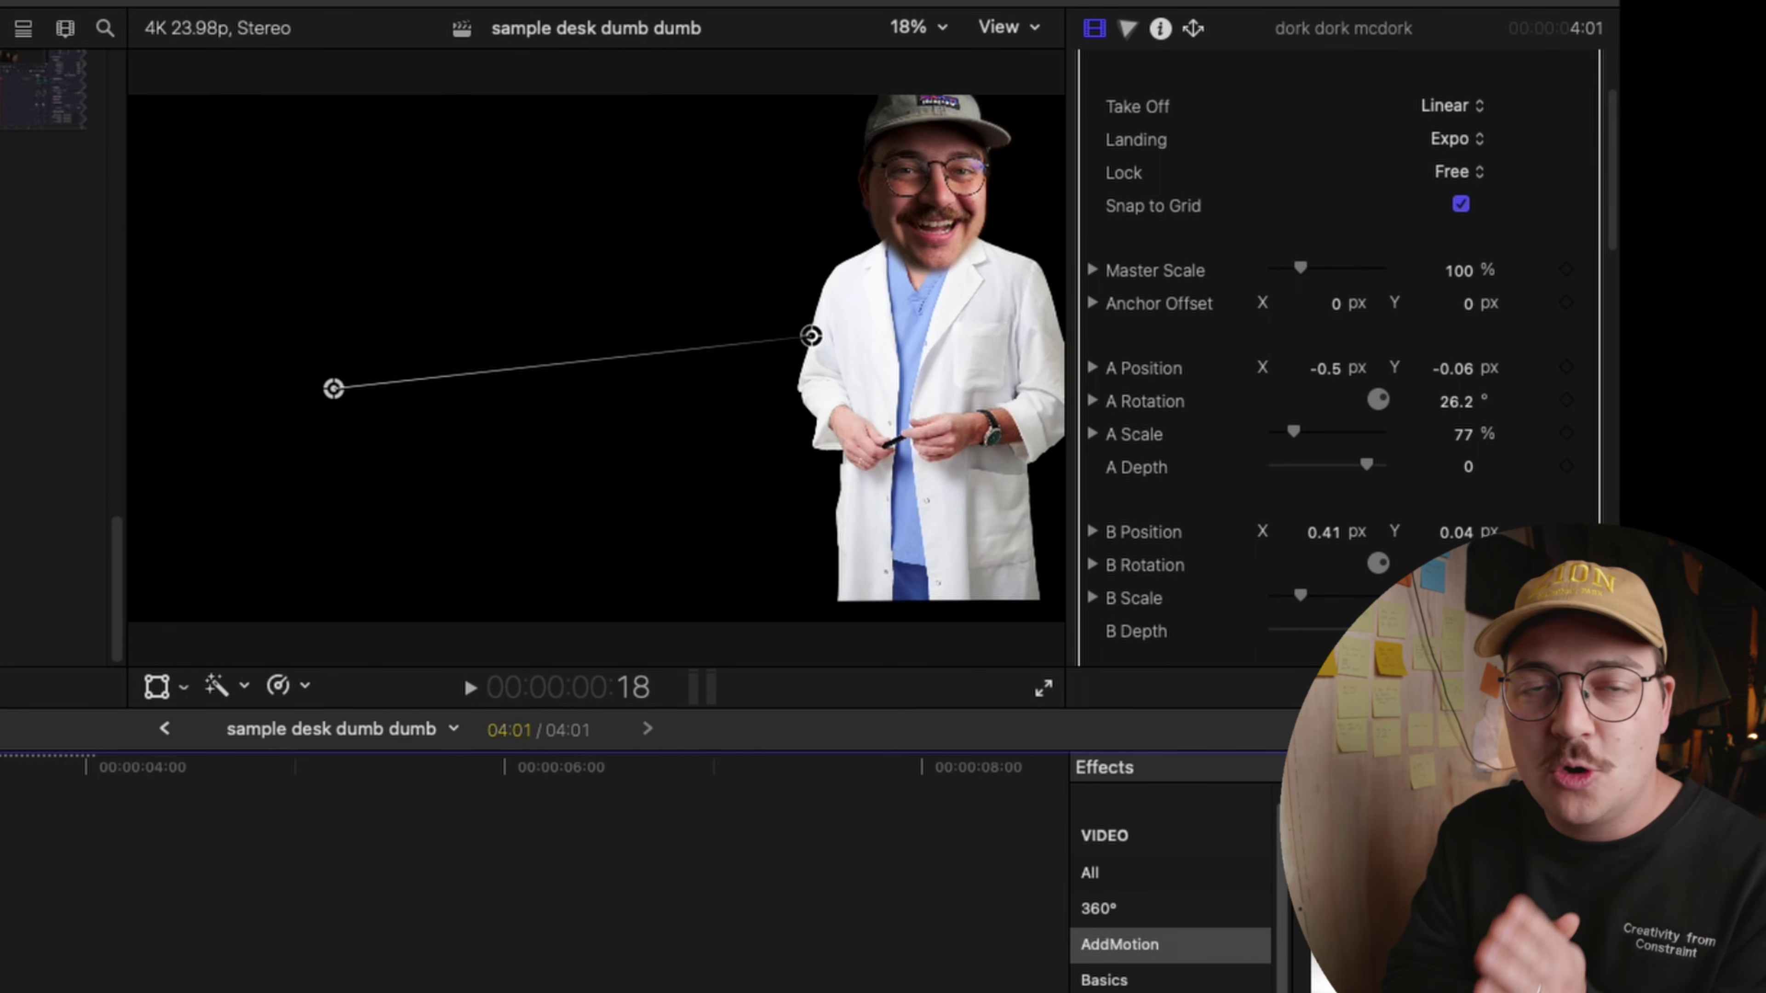
key(Left)
key(Left)
key(Left)
key(Left)
- Set AddMotion's take-off easing to Ease and its landing easing to Snagged
key(Right)
scroll(1160, 285, up, 3)
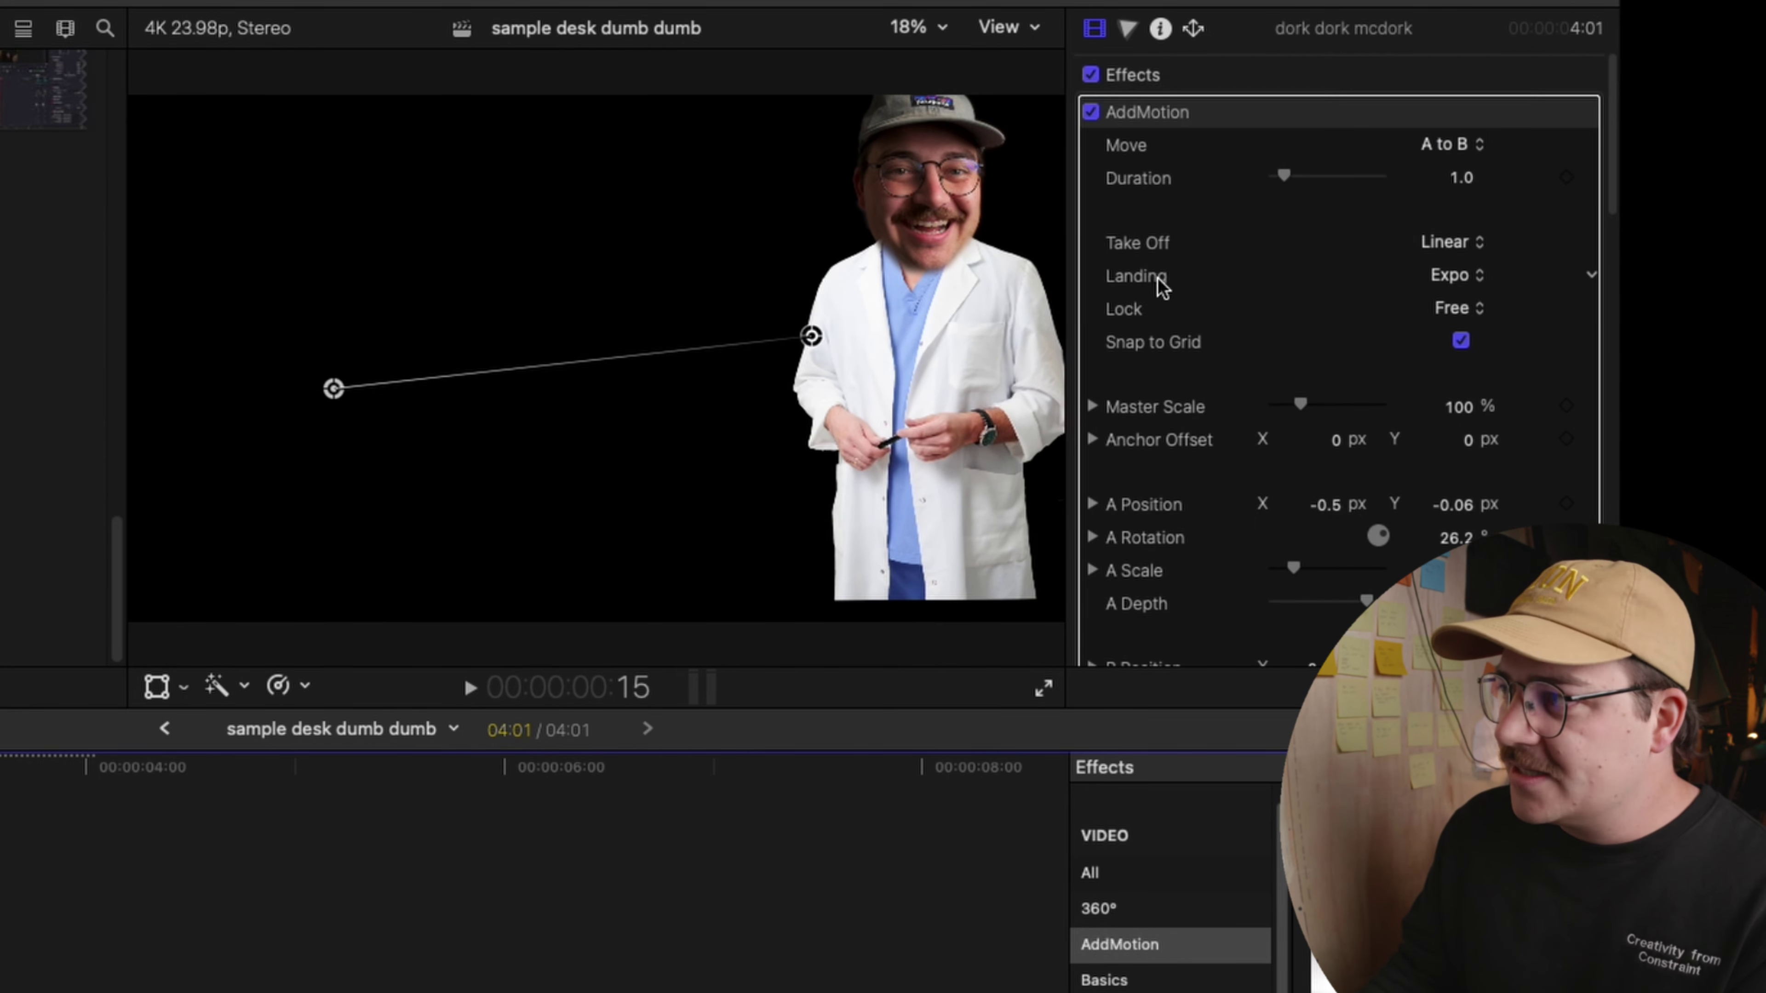
click(1453, 243)
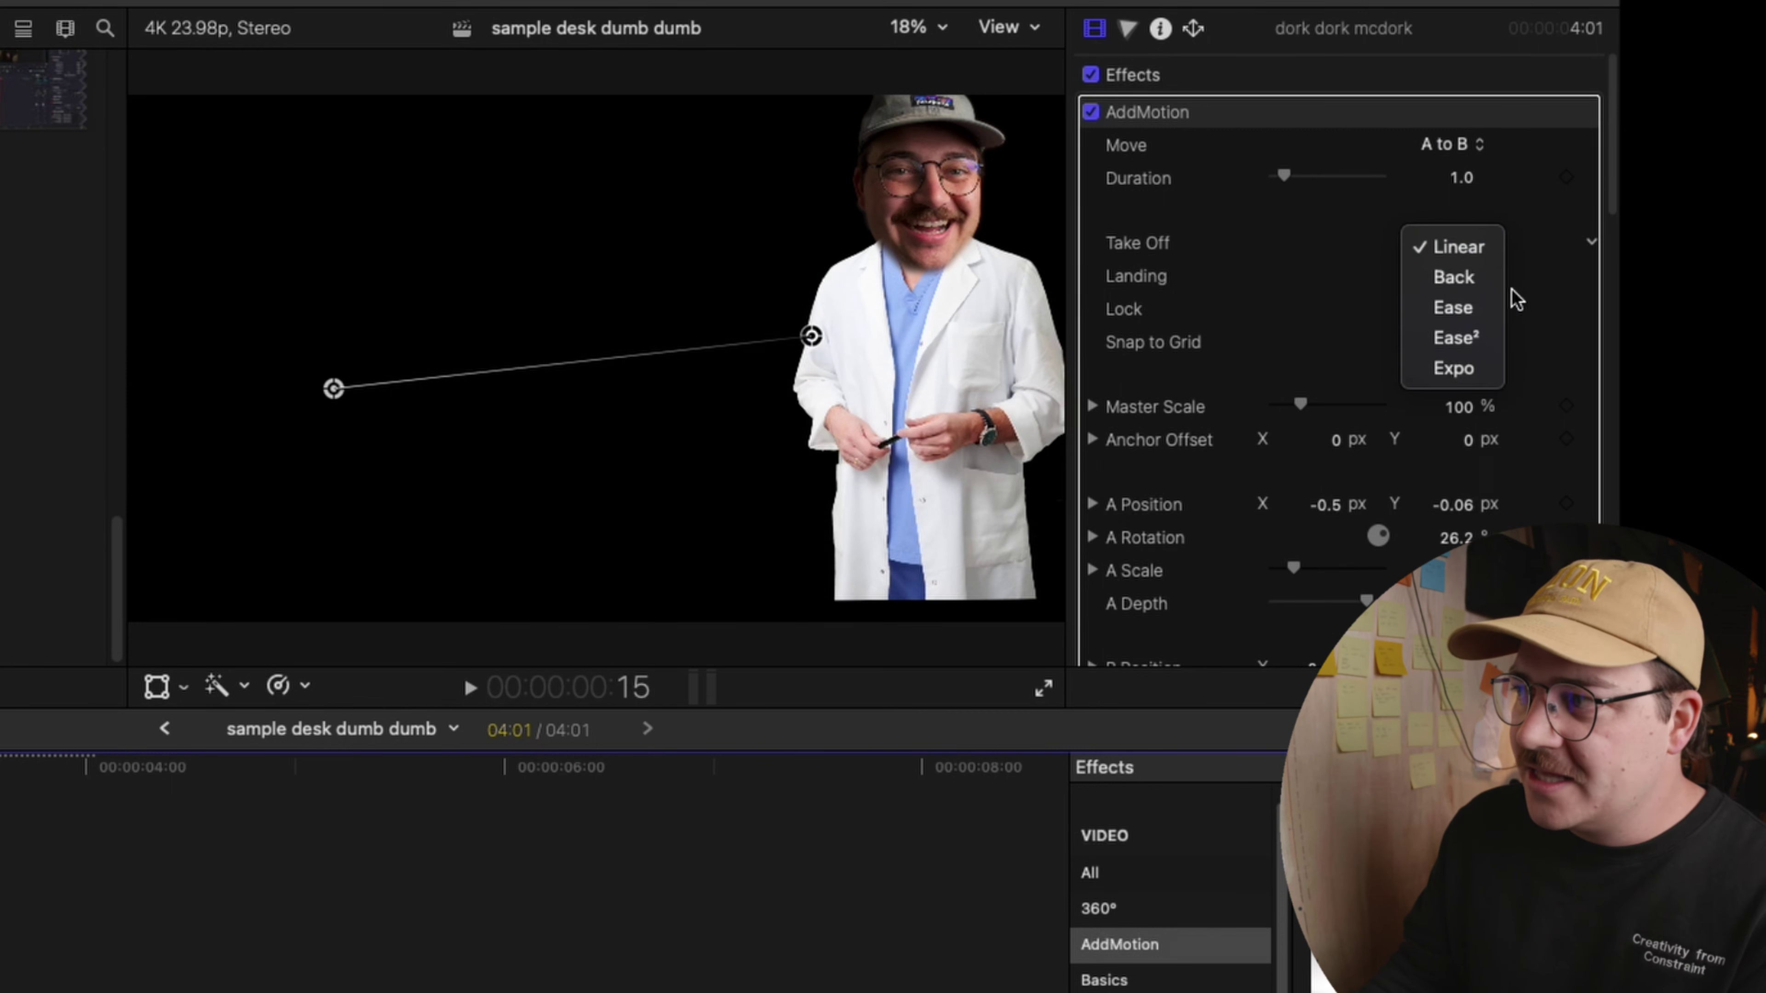
click(1469, 316)
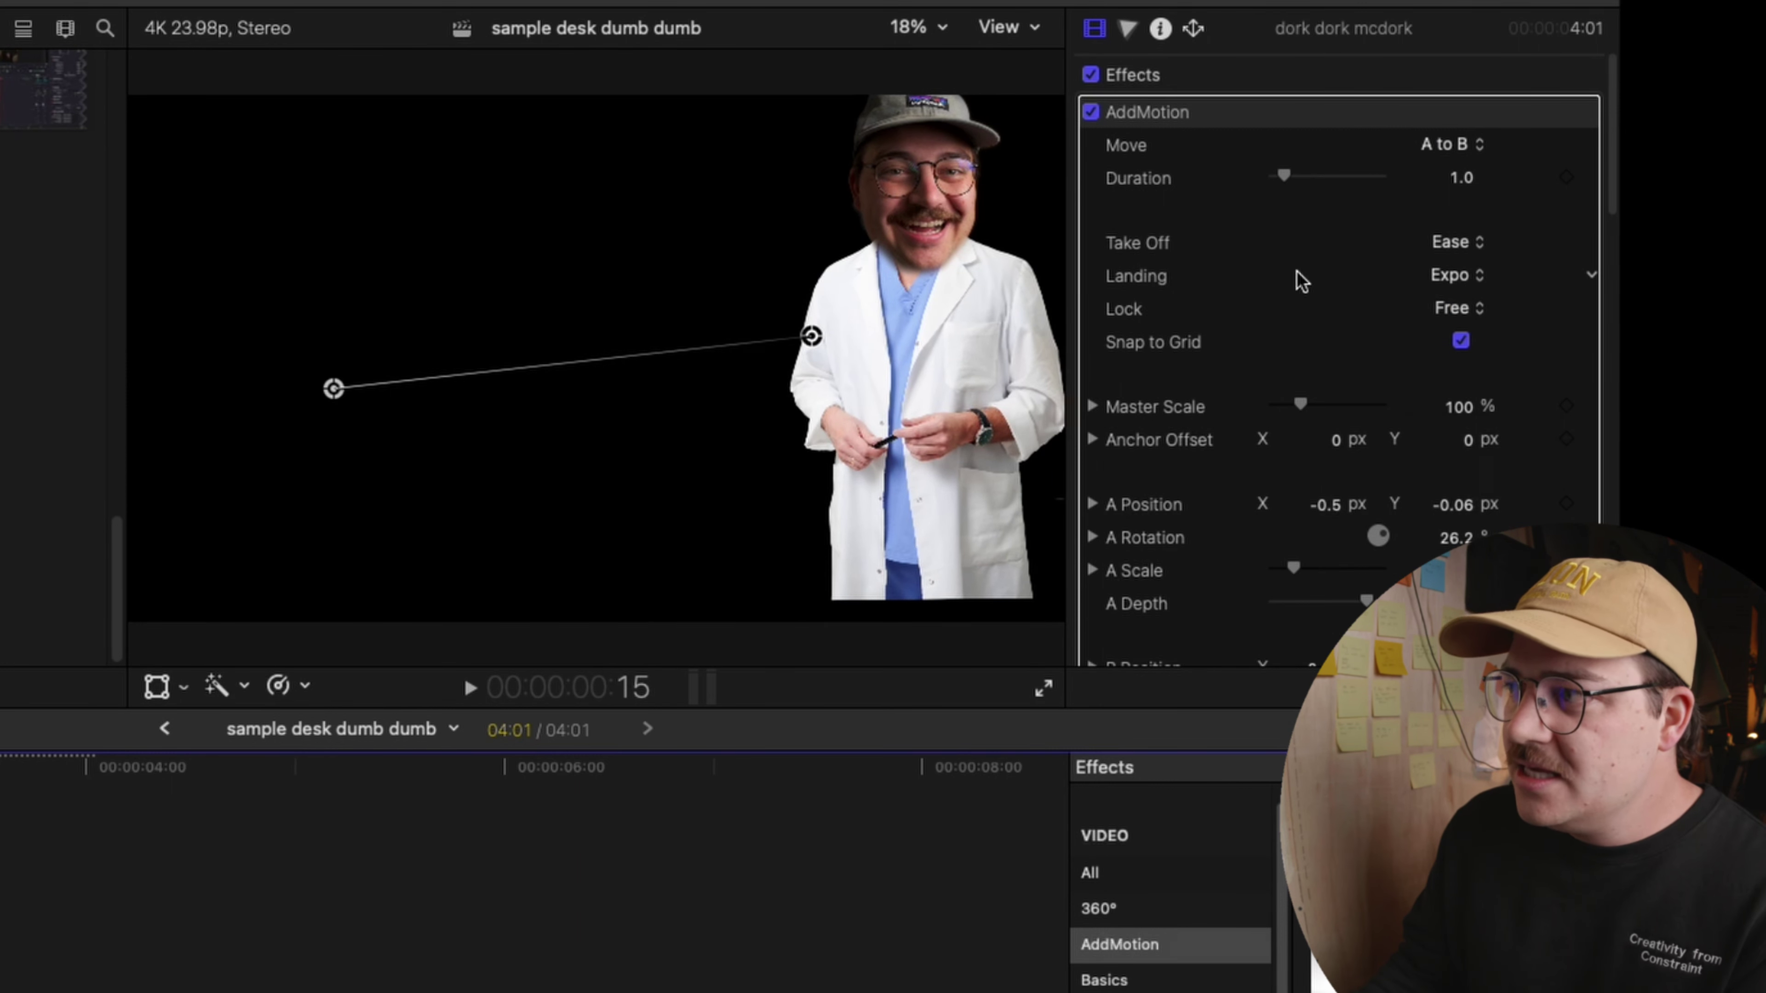
click(1466, 277)
click(1466, 399)
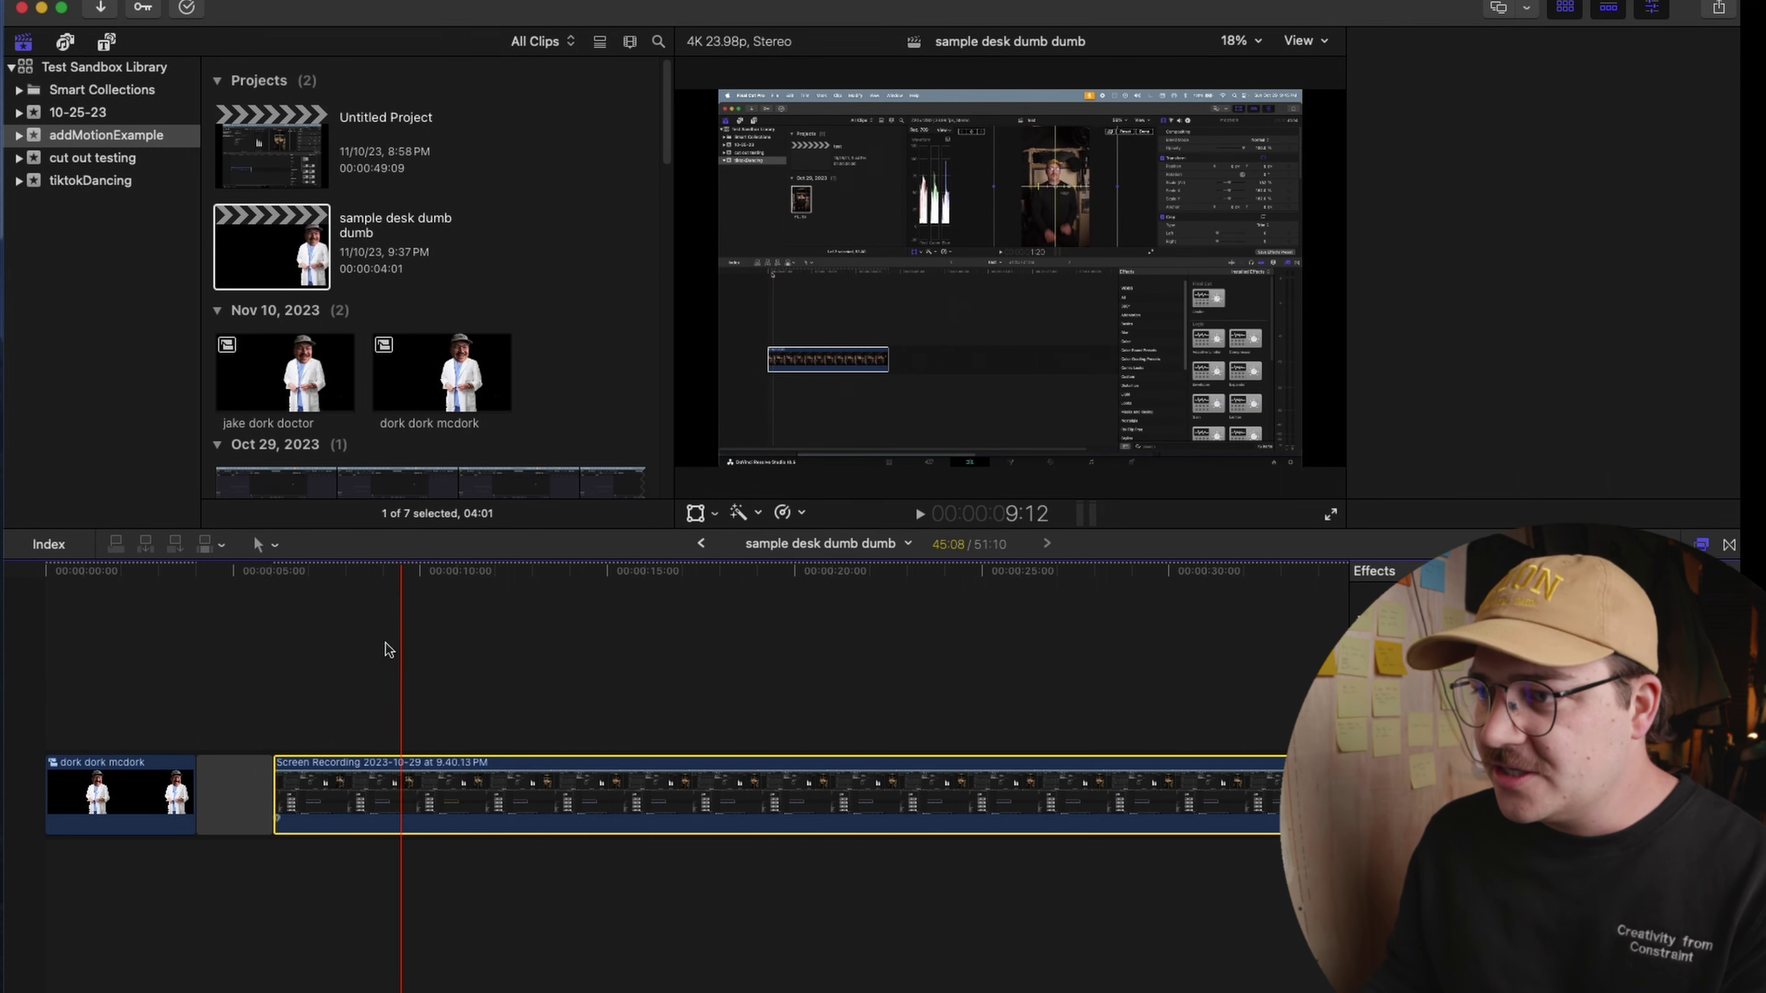
- Move the playhead to the start of the screen recording clip
click(311, 572)
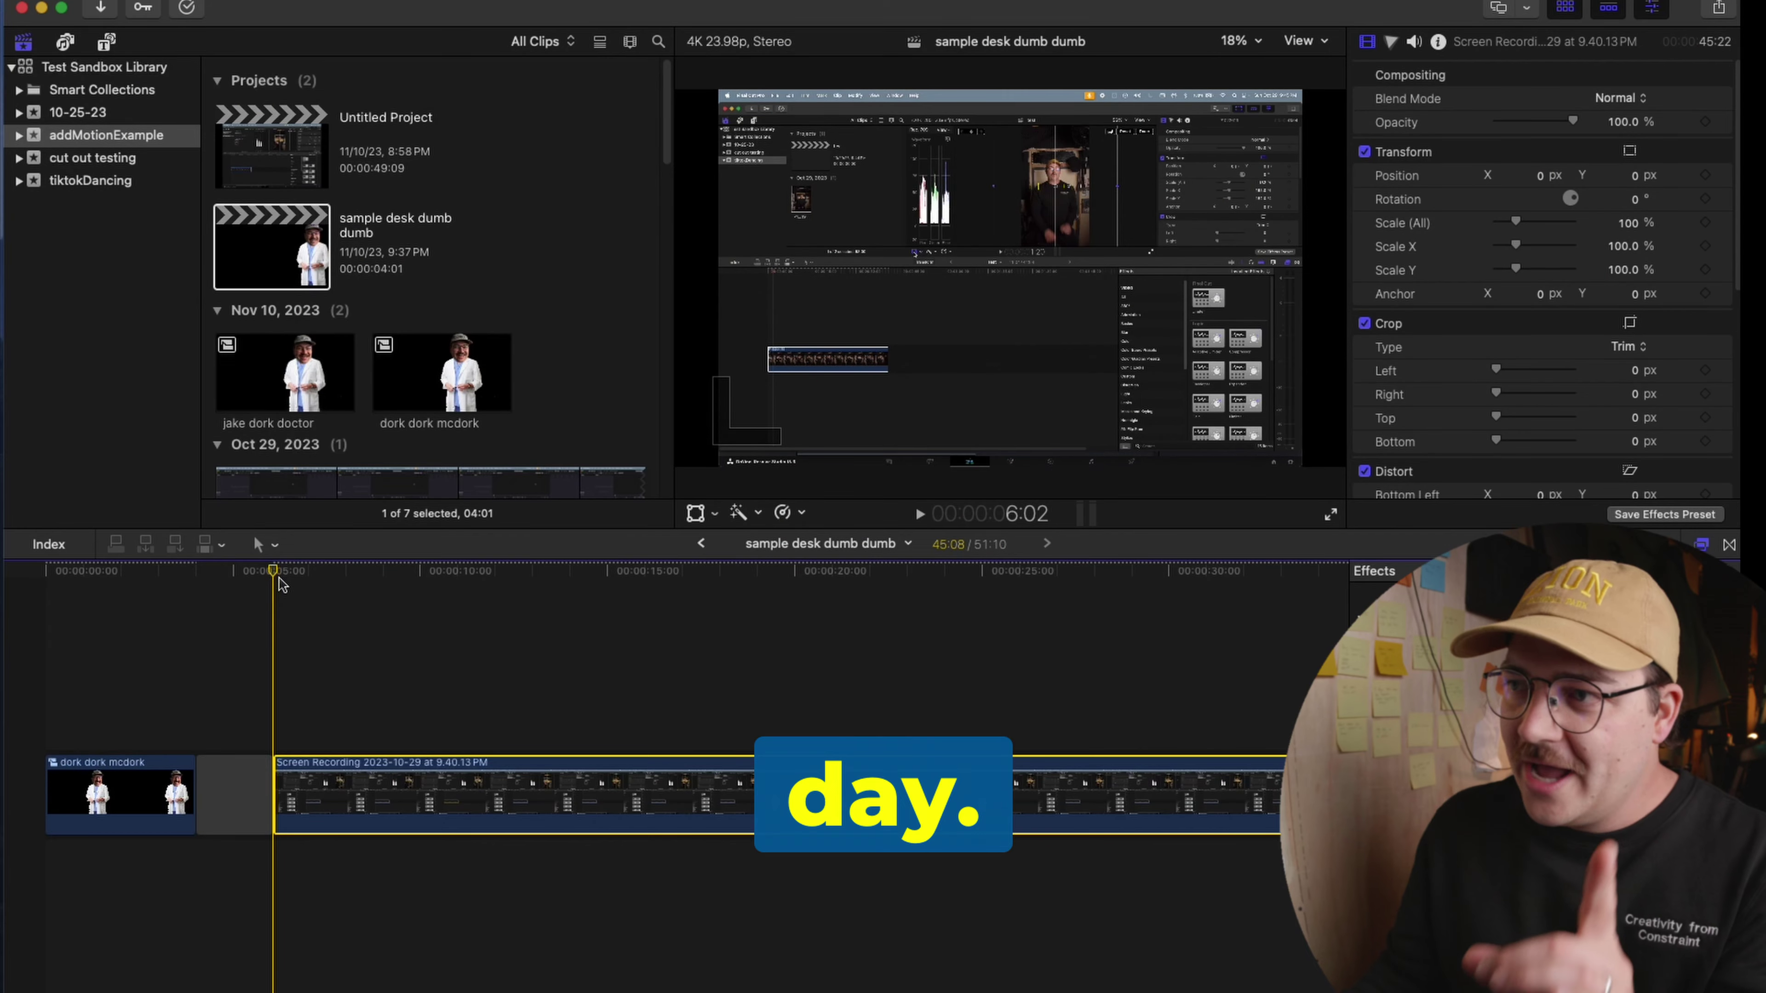
- Place an Adjustment Layer above the screen recording and apply AddMotion to it
key(alt+super+1)
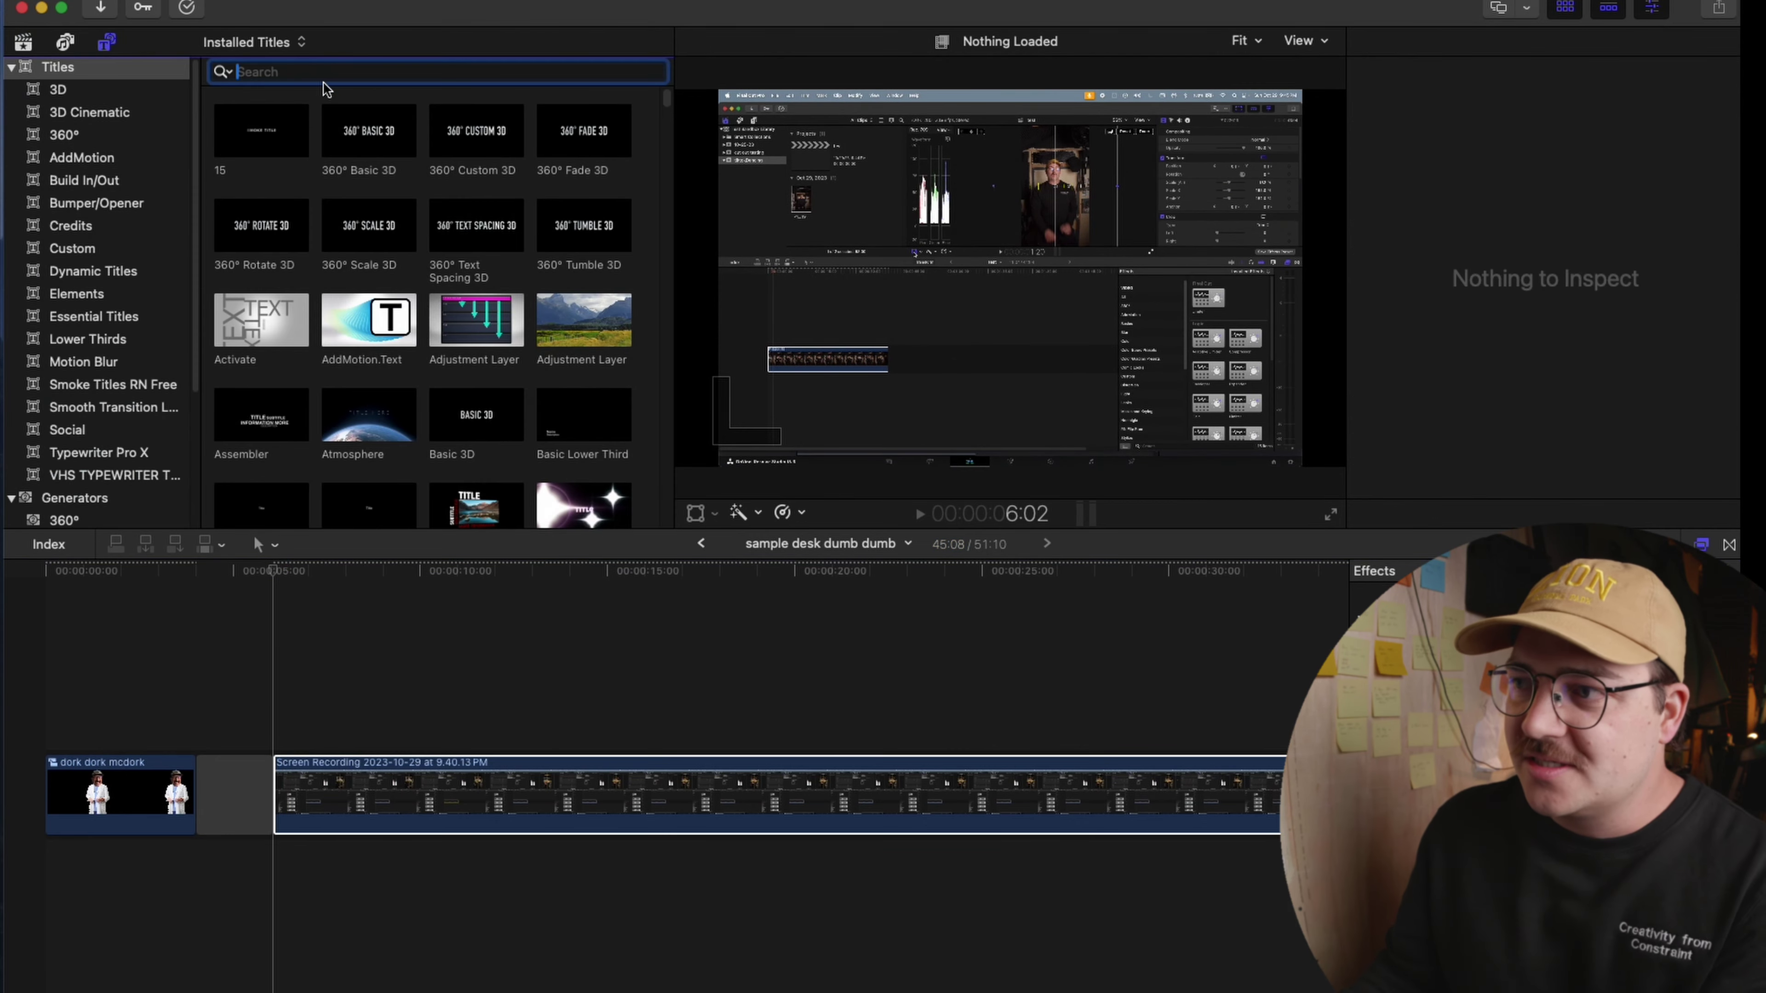
drag(584, 320, 280, 737)
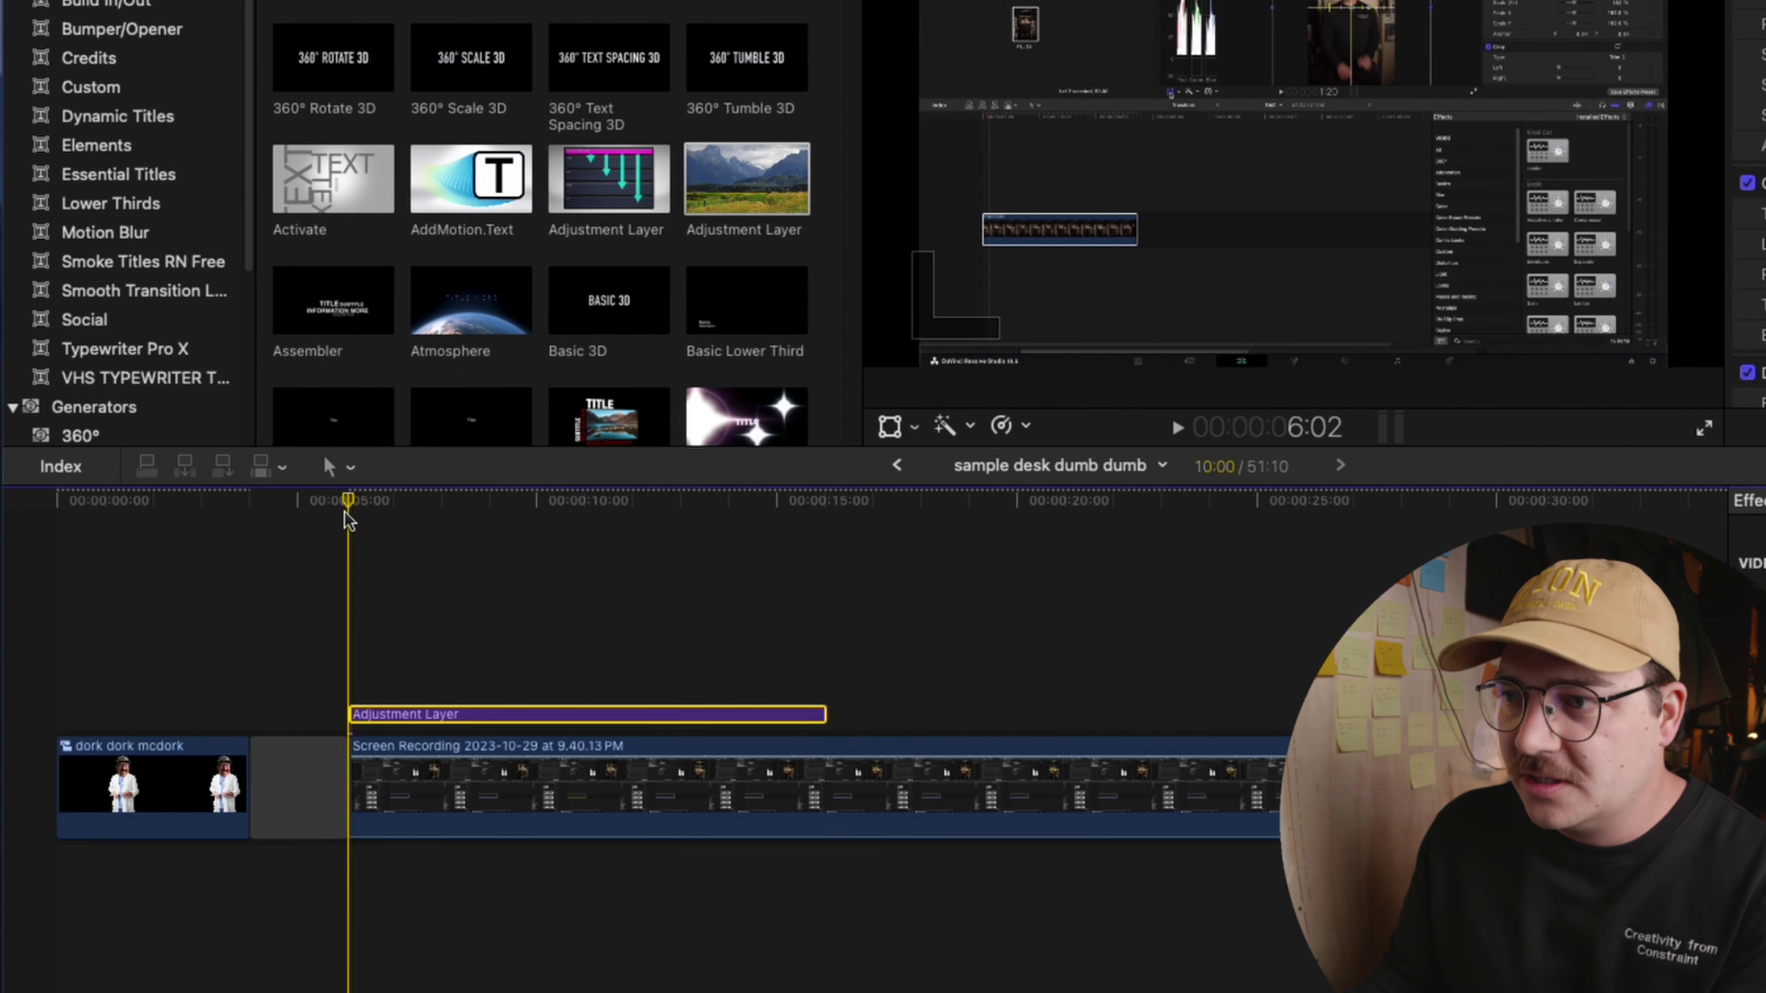
drag(471, 390, 553, 711)
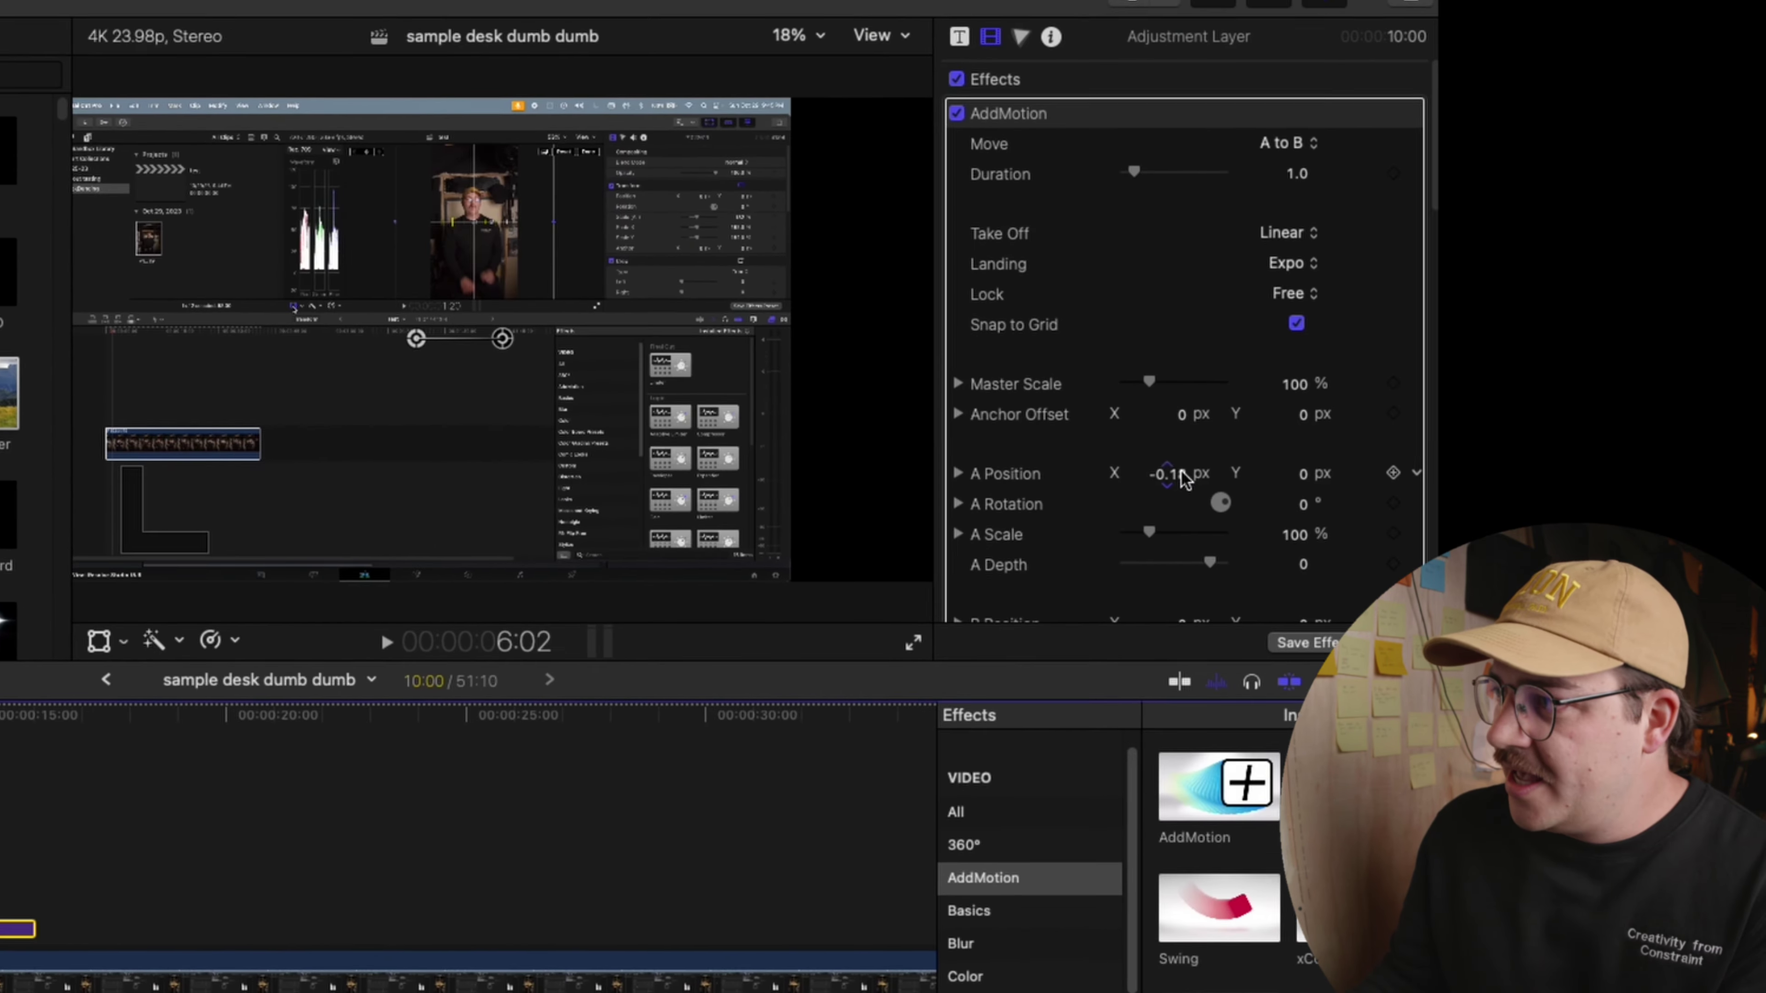
- Set the adjustment layer's AddMotion A Position X to 0
click(1164, 477)
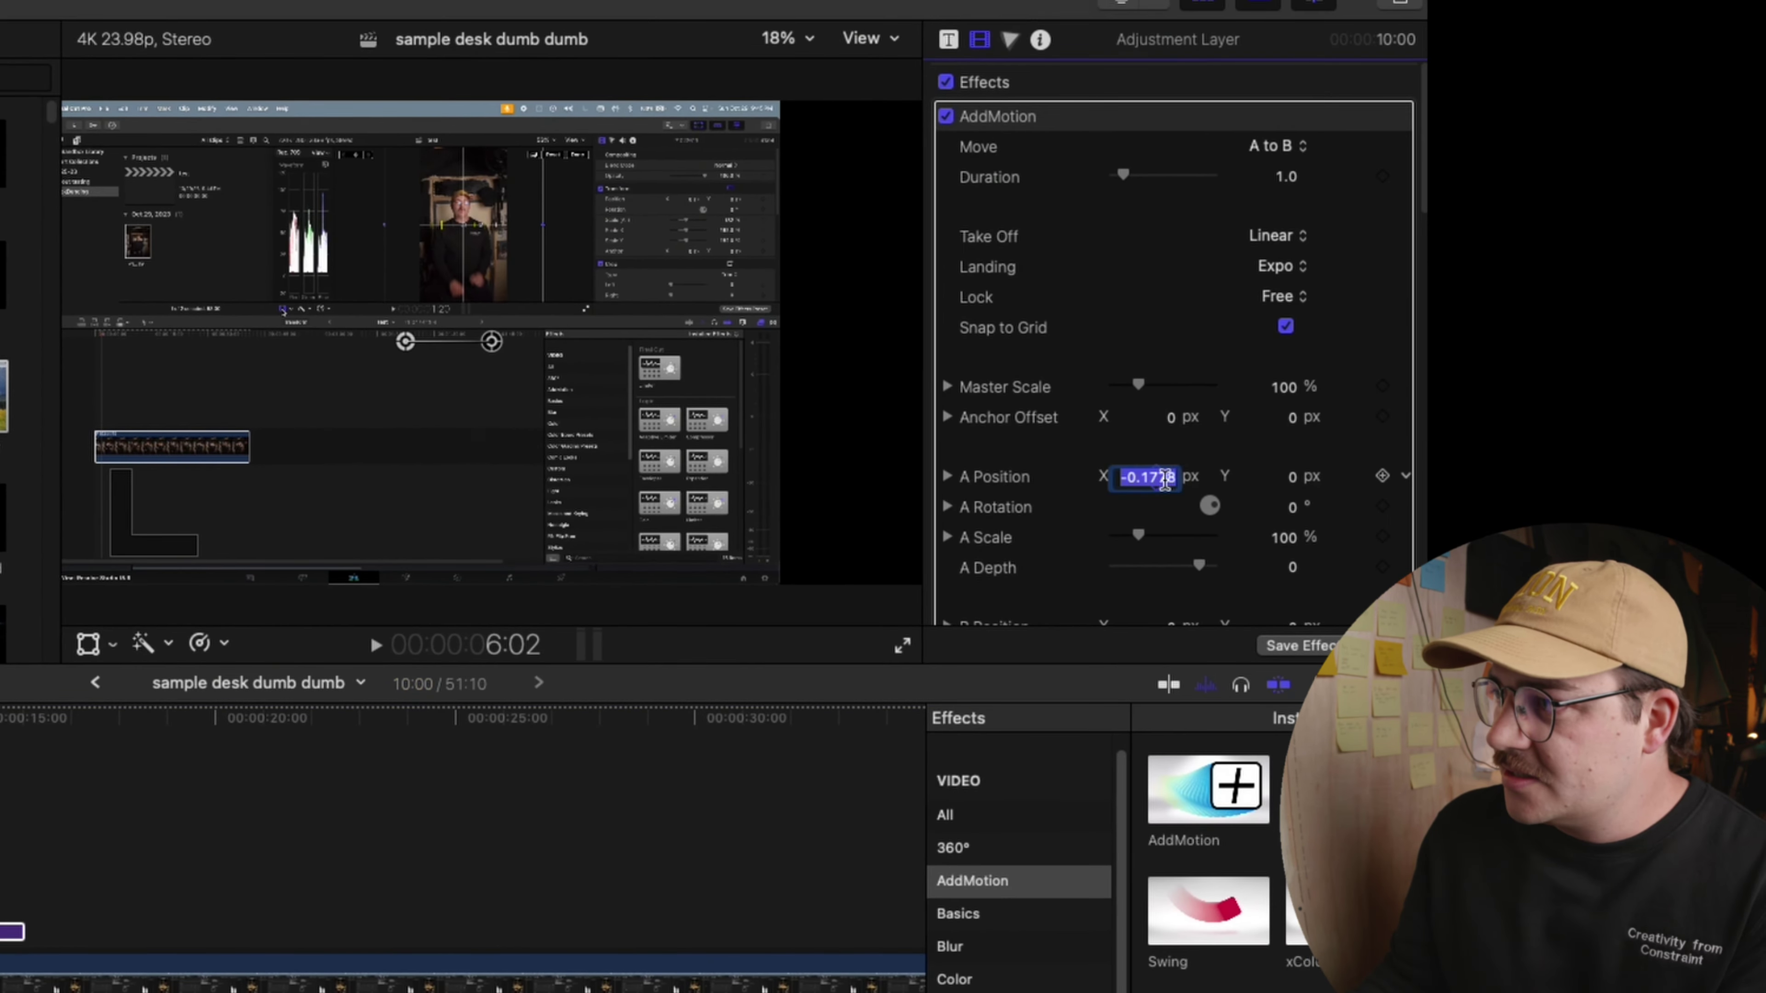
text(0)
key(Return)
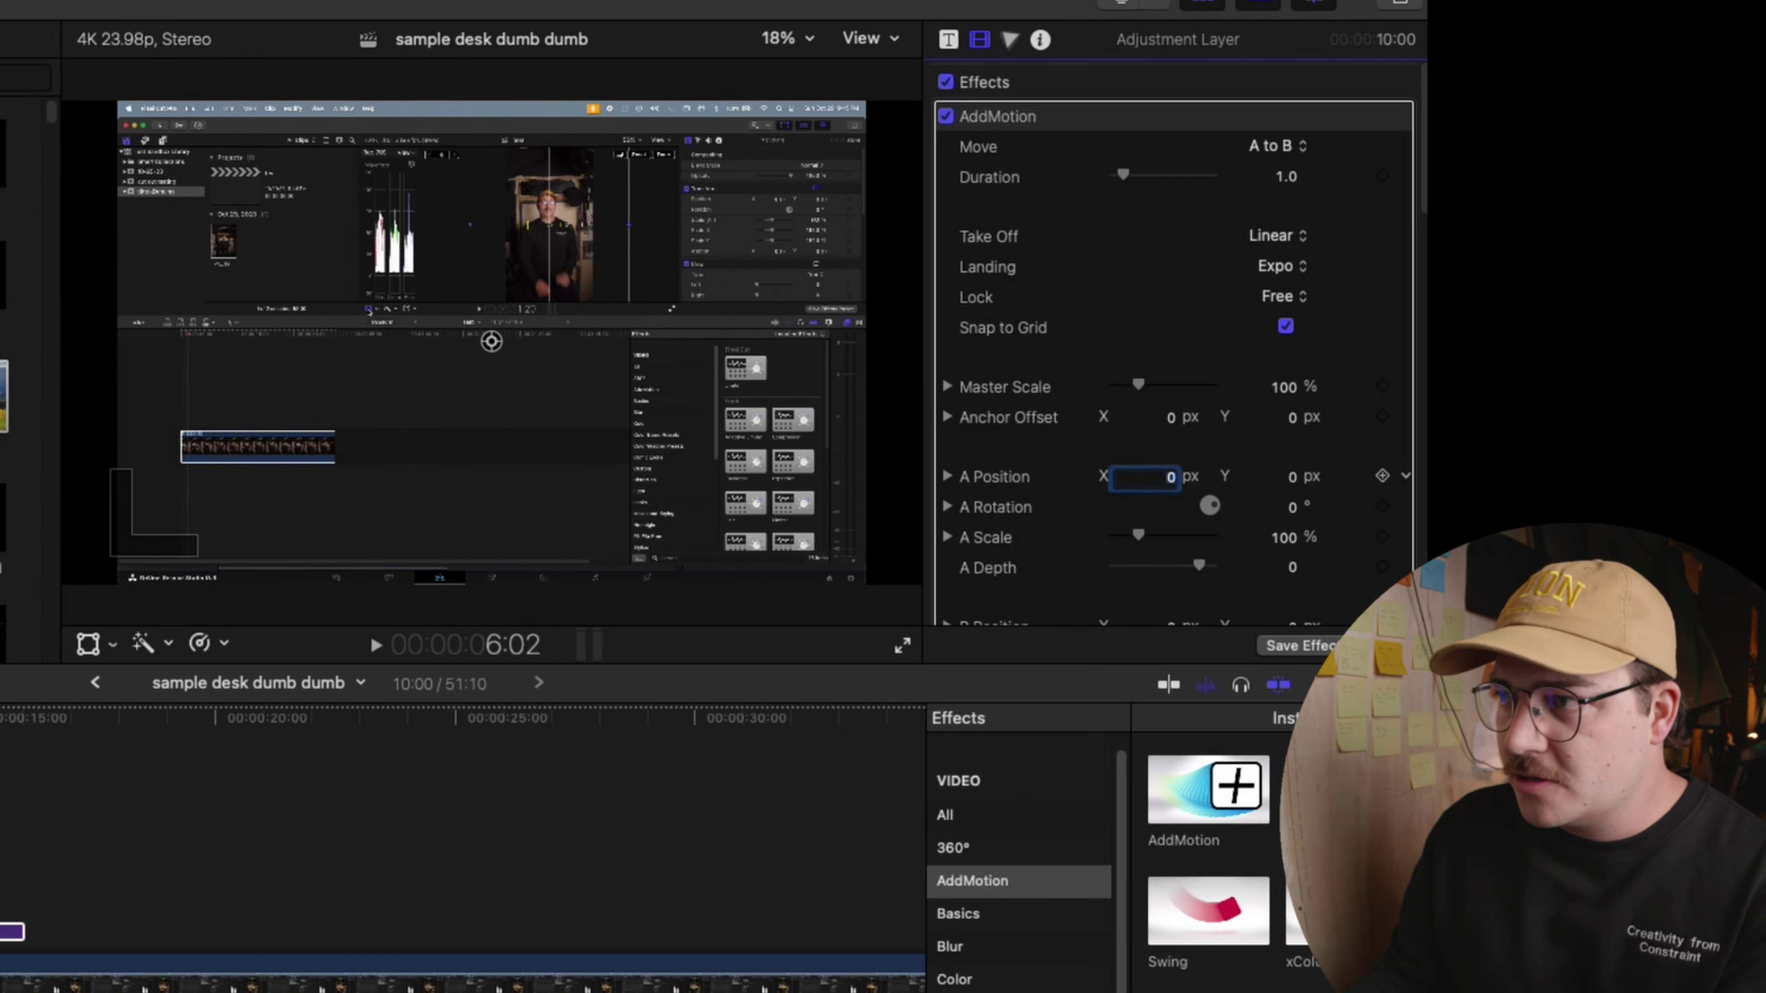
scroll(1040, 316, down, 3)
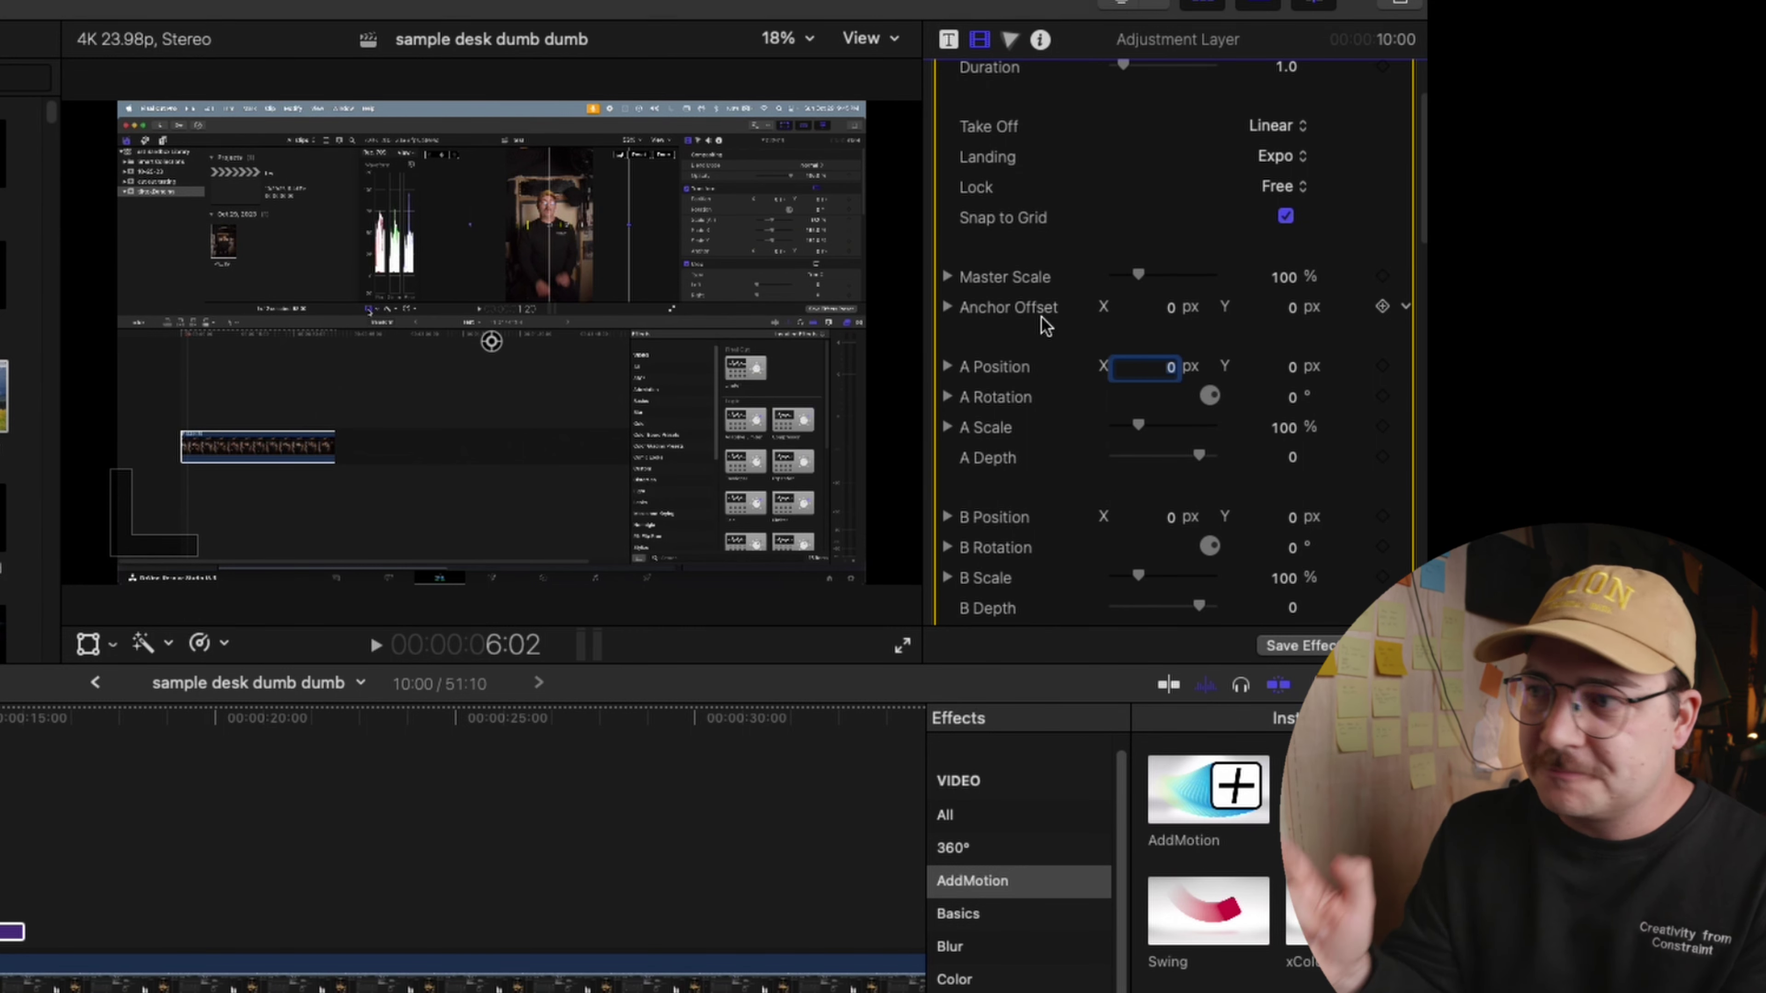
- Raise the AddMotion end point up the frame, zoom B Scale to 195%, and play it
key(Return)
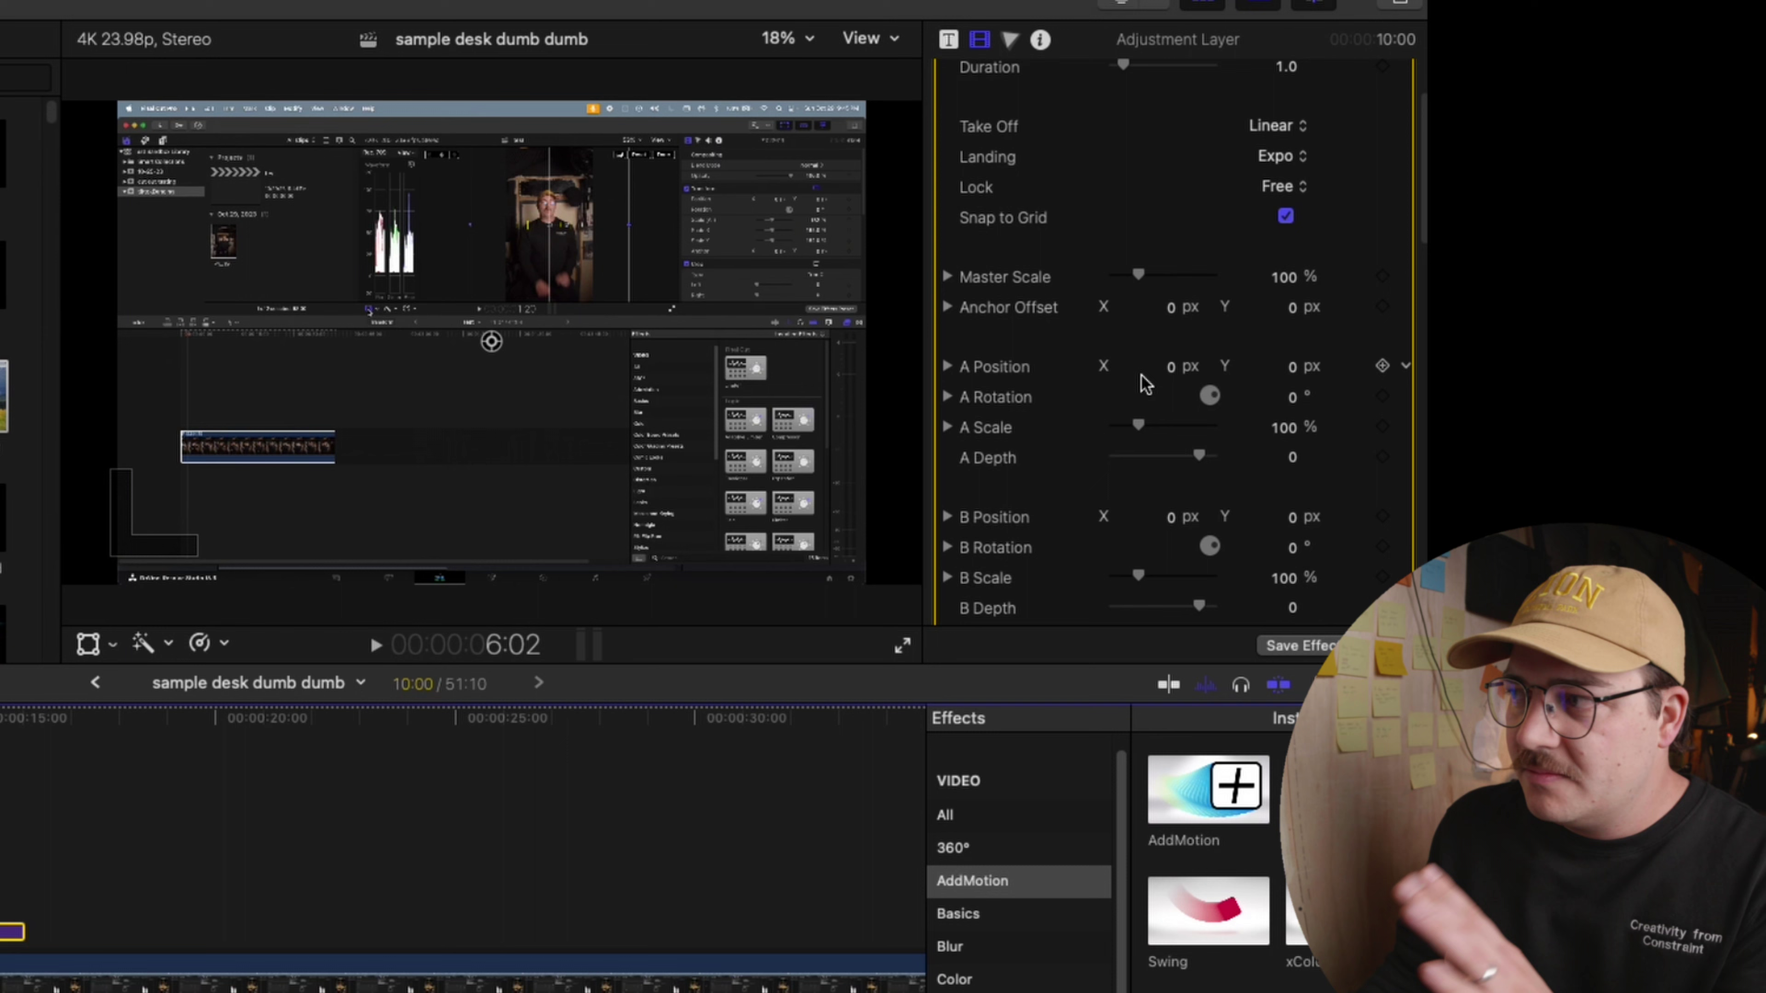
scroll(1022, 514, down, 1)
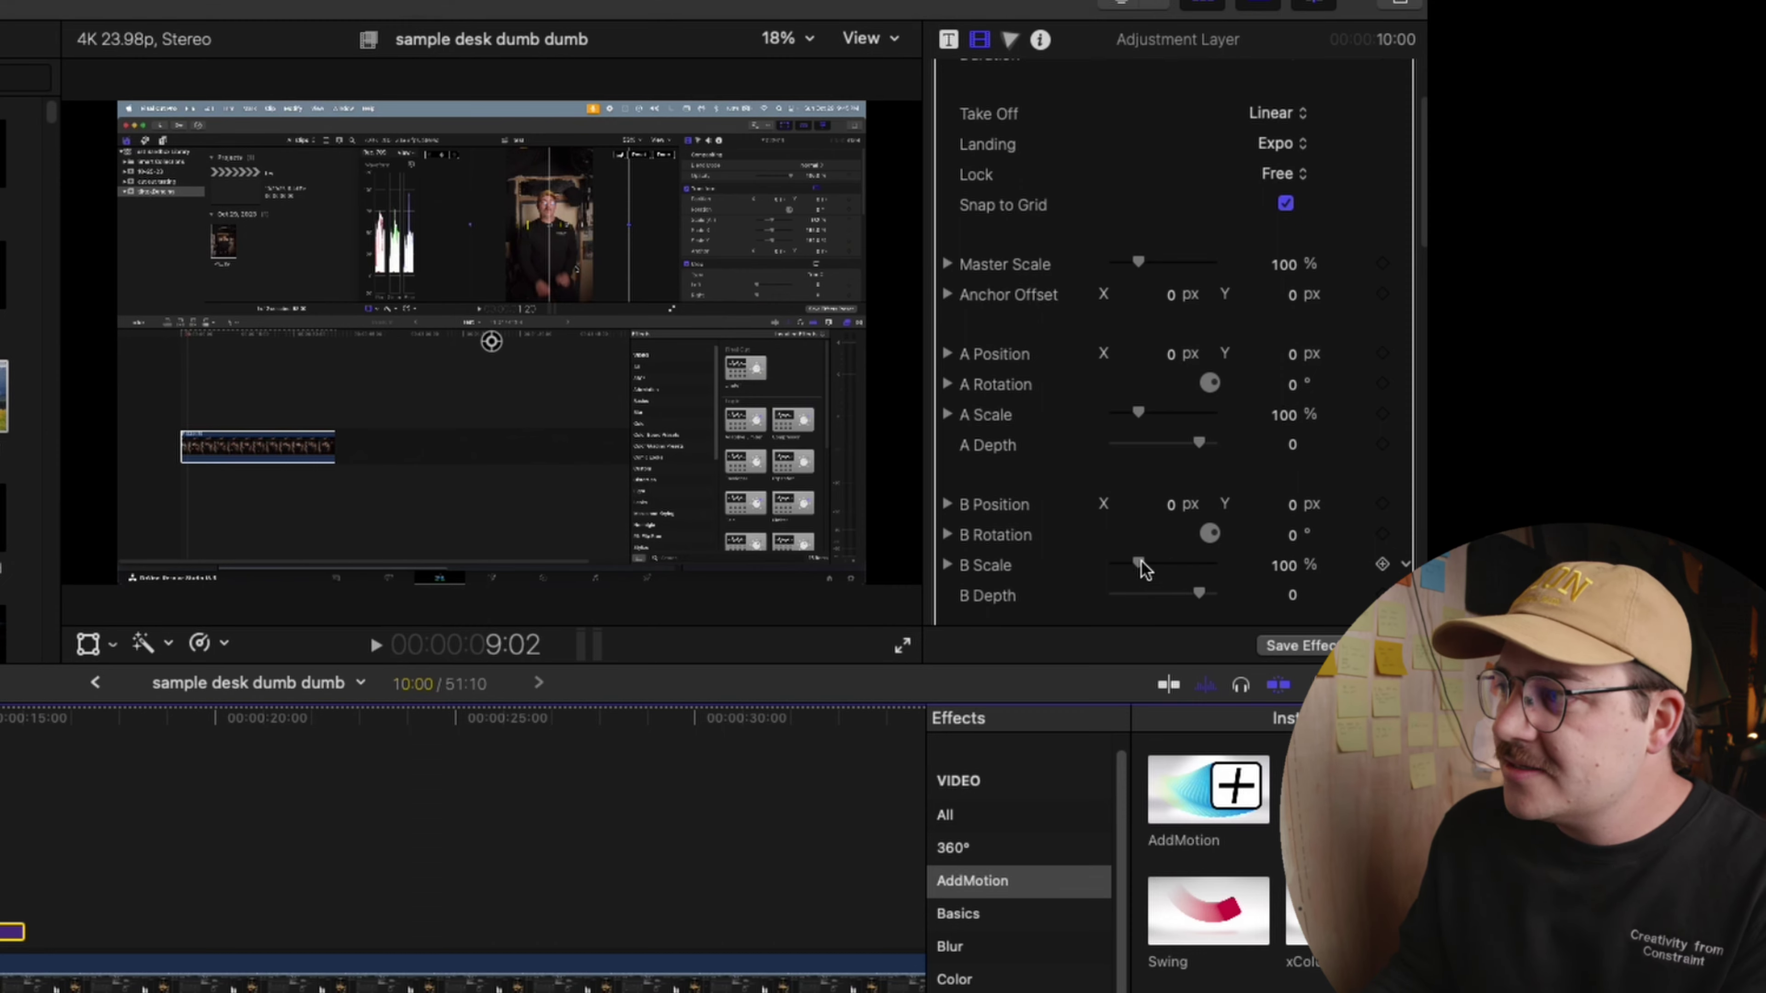
drag(1144, 567, 1180, 497)
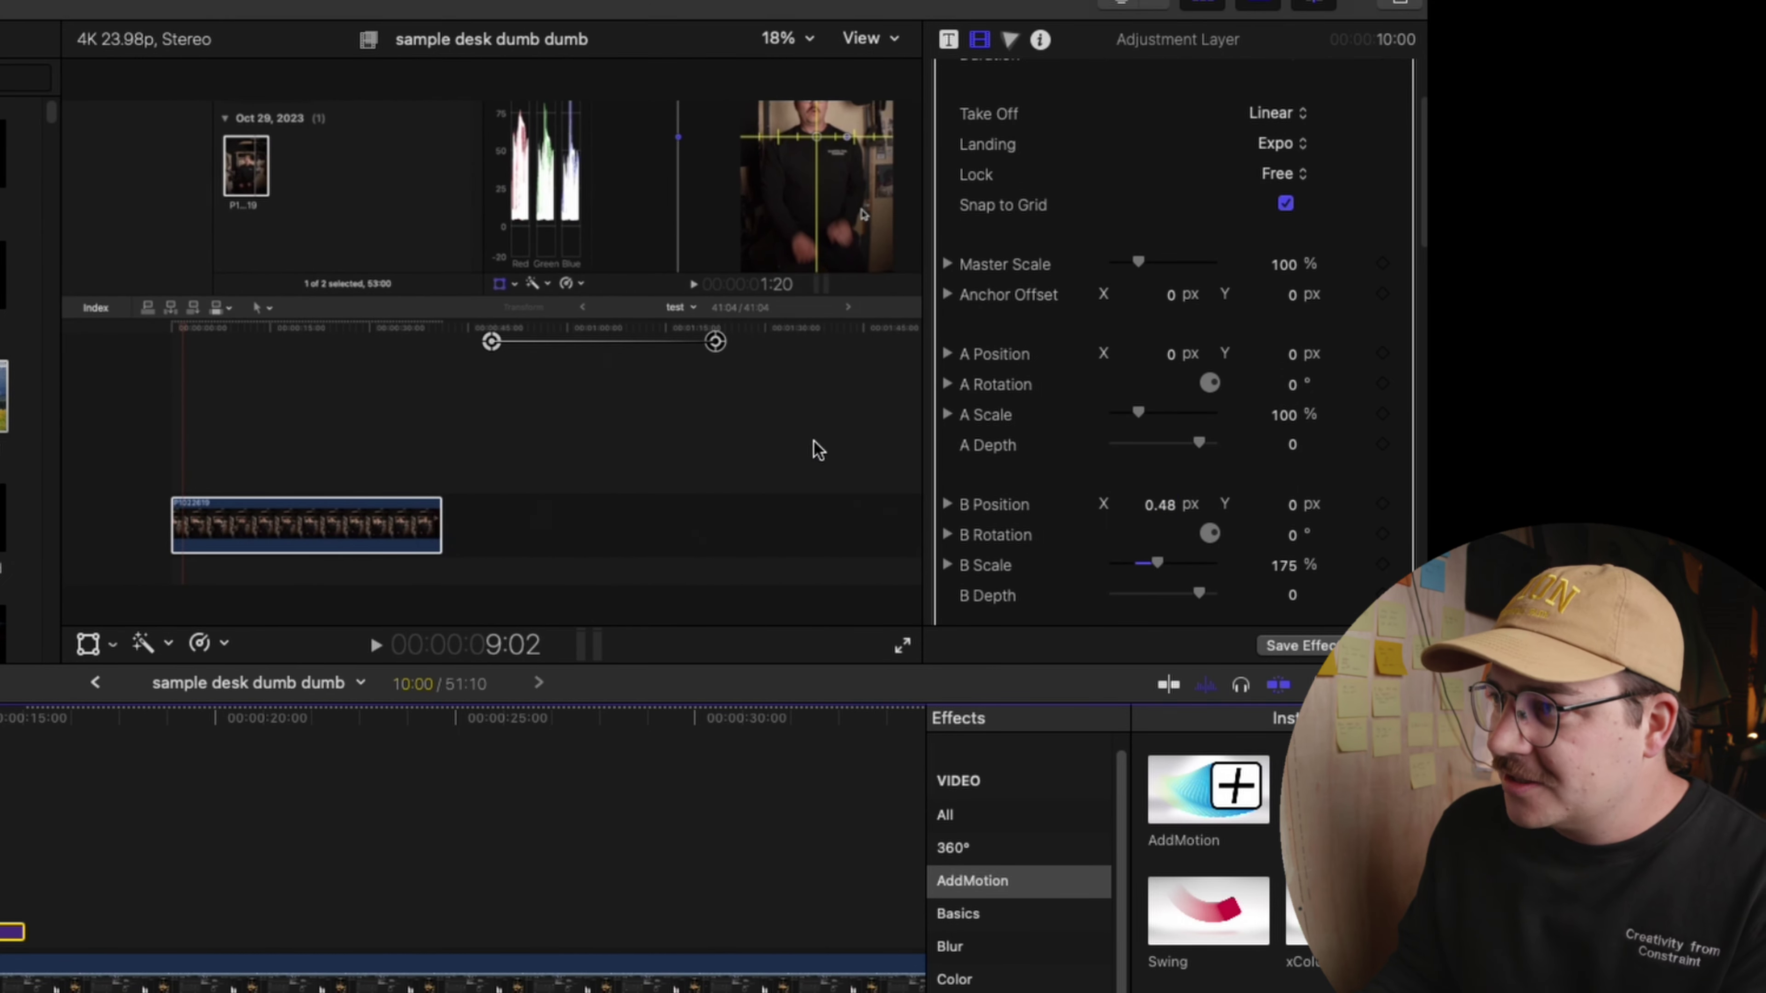
drag(720, 353, 703, 222)
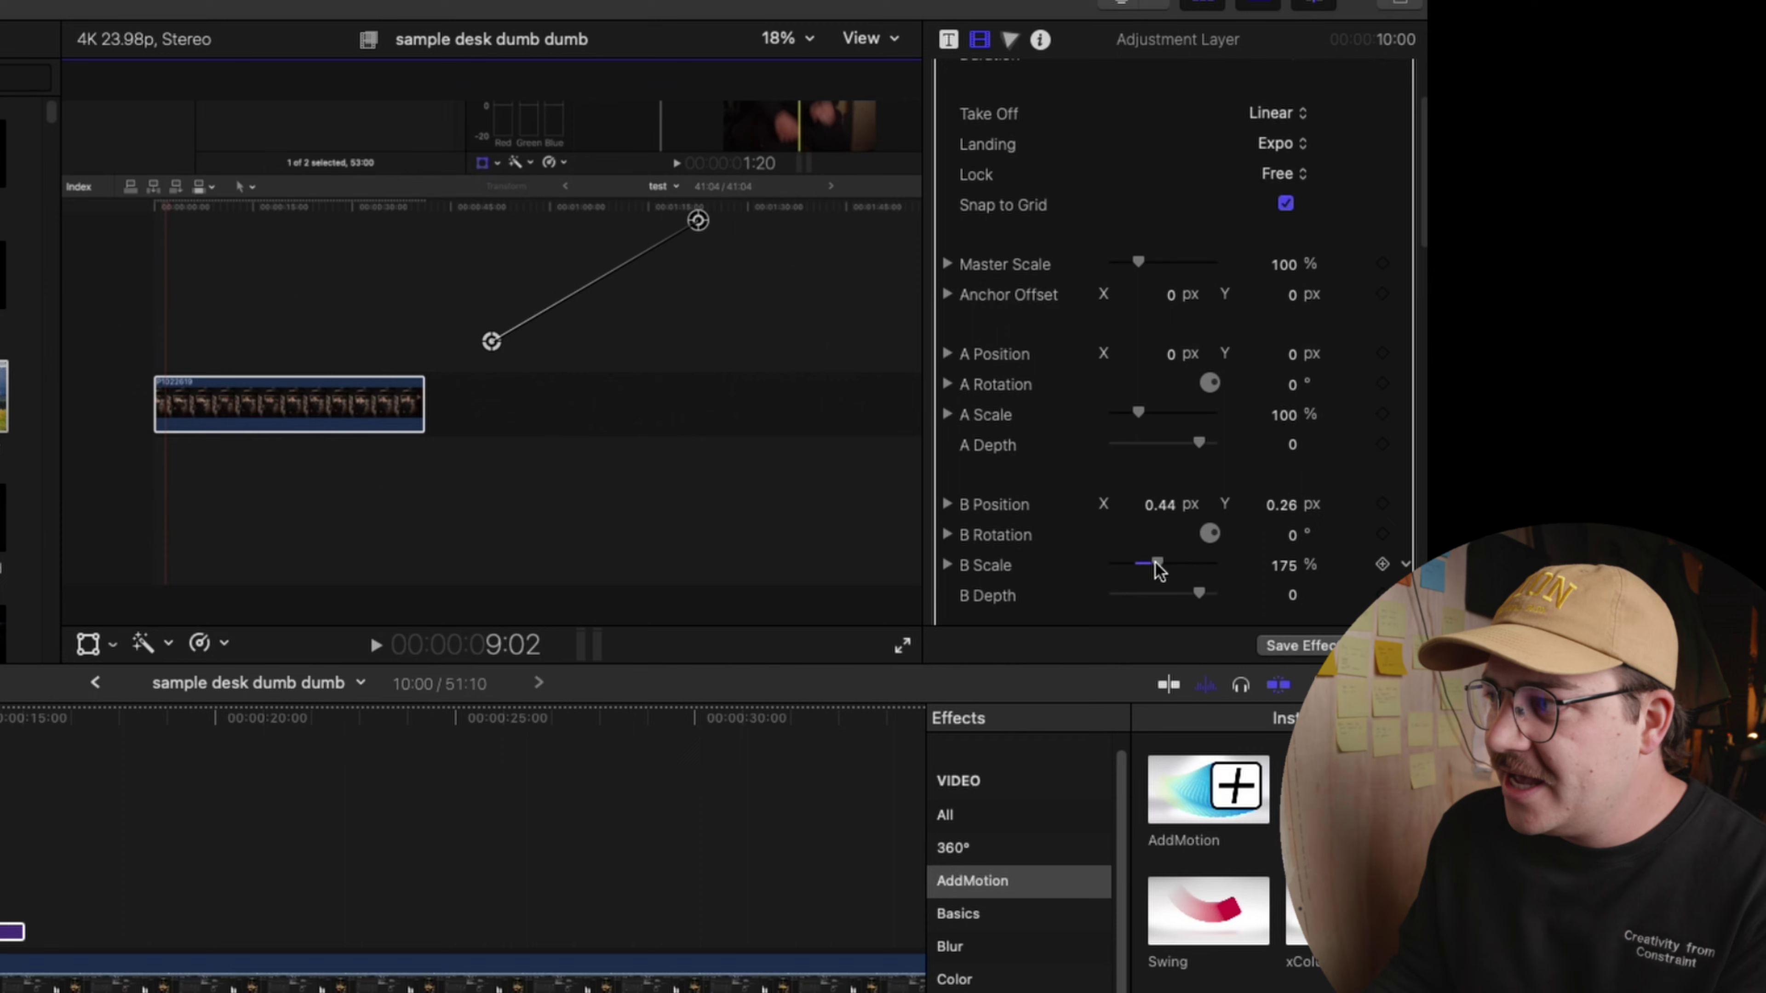
drag(1158, 568, 1162, 564)
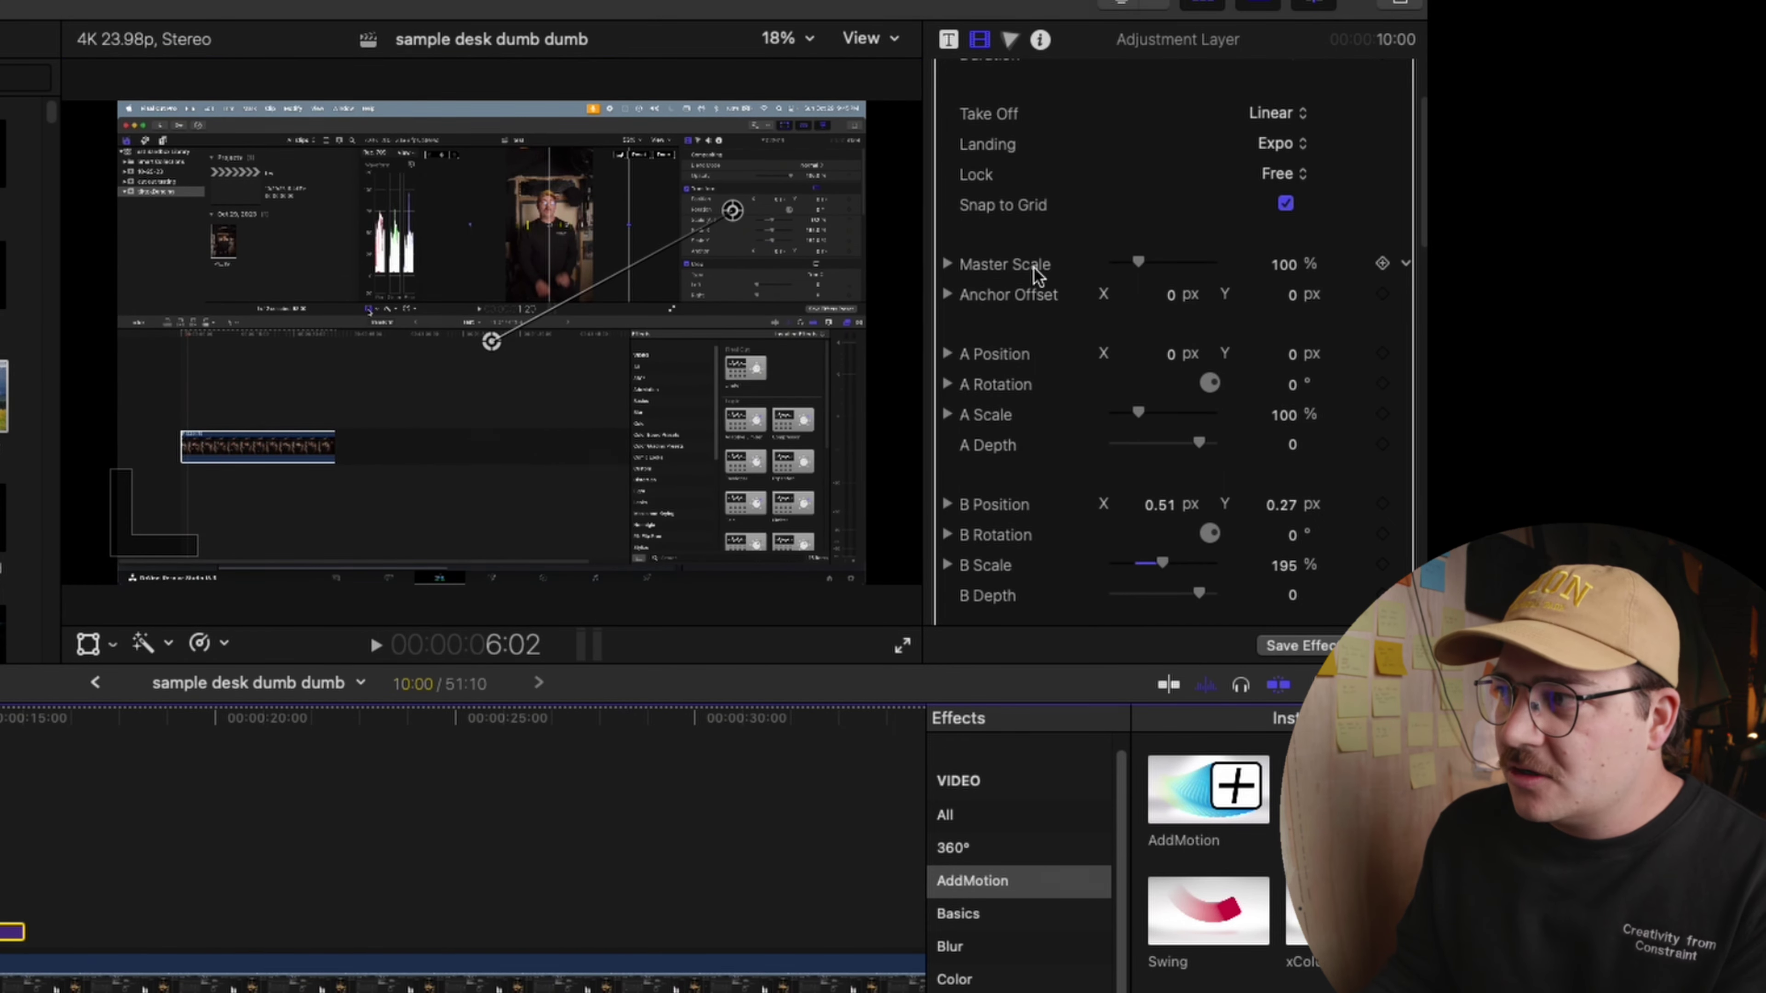
scroll(1043, 292, up, 3)
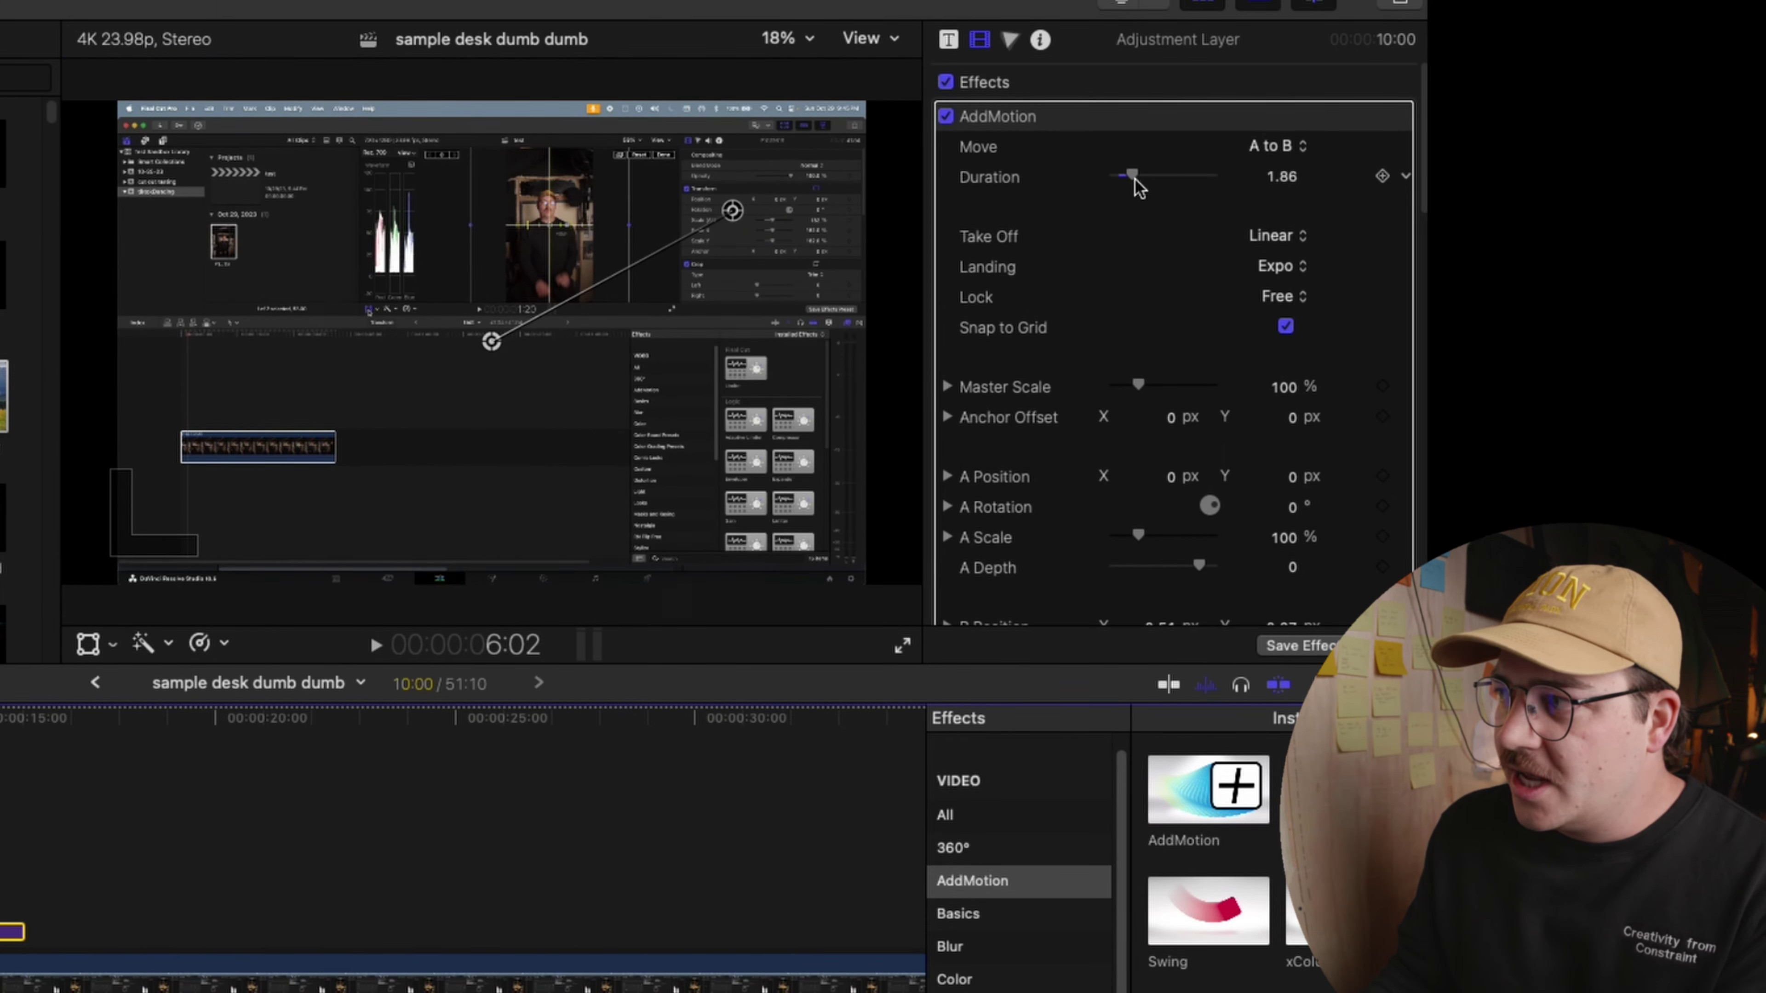
key(space)
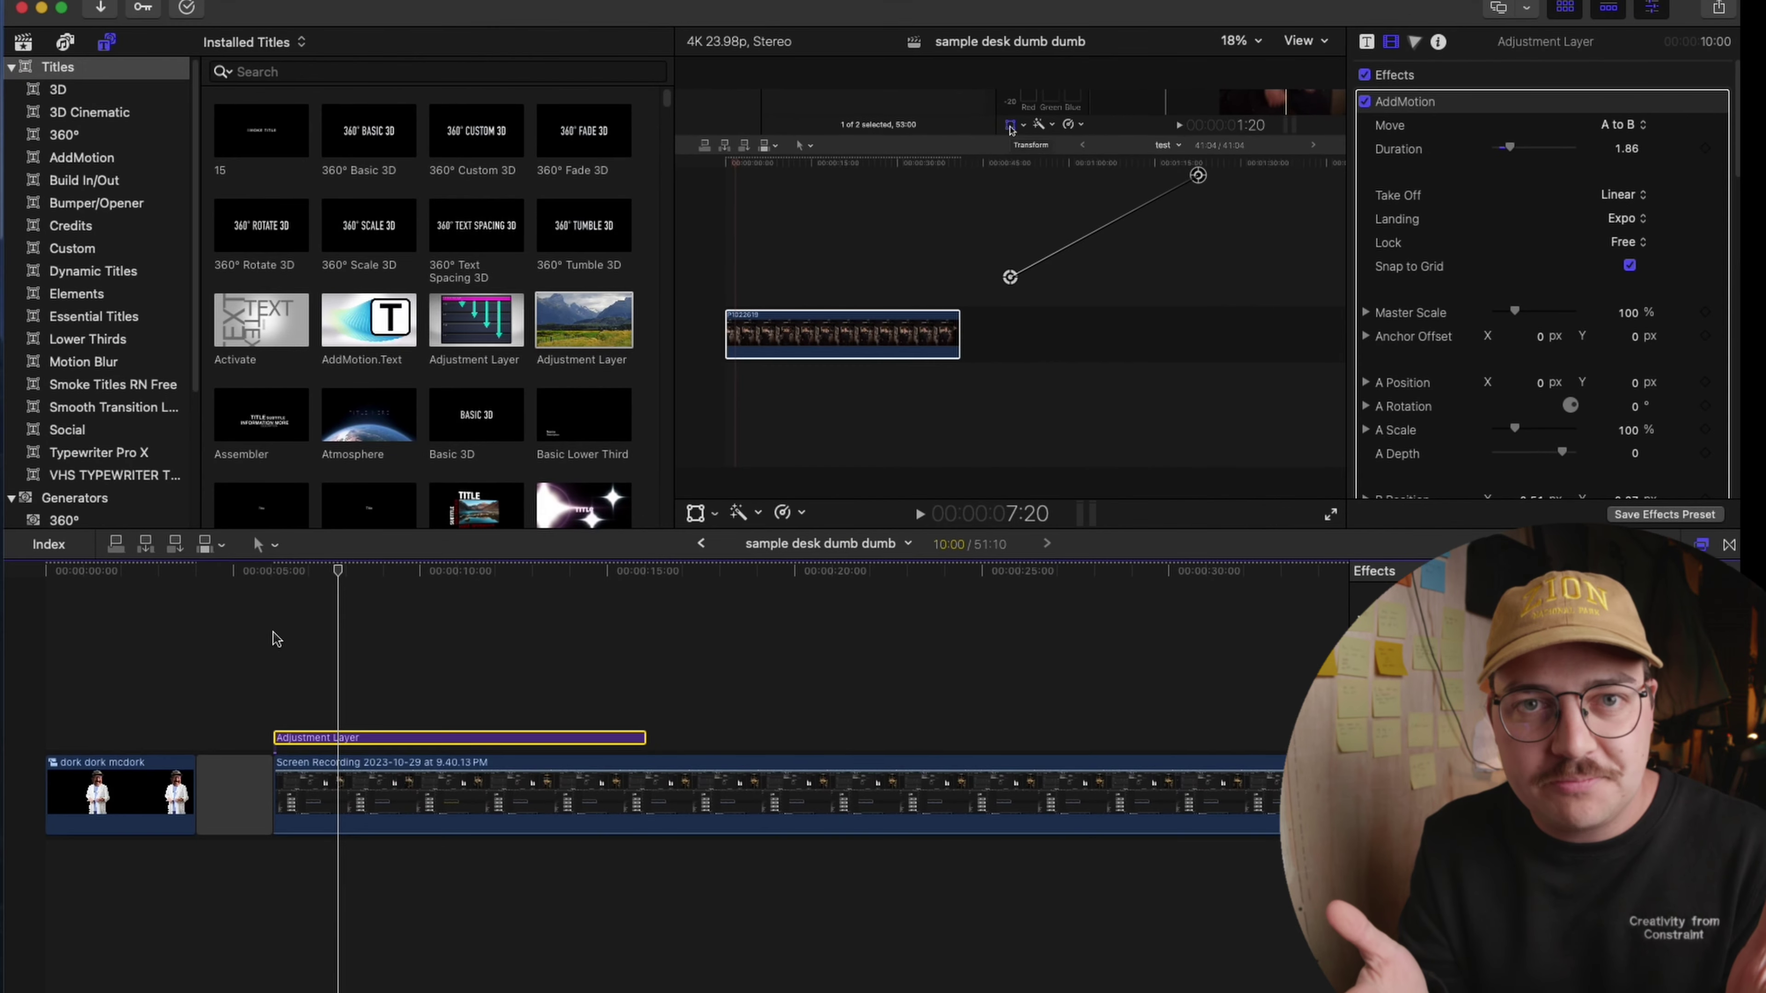
- Preview the zoom from about 6.5 seconds and select the later adjustment layer piece
click(287, 593)
key(space)
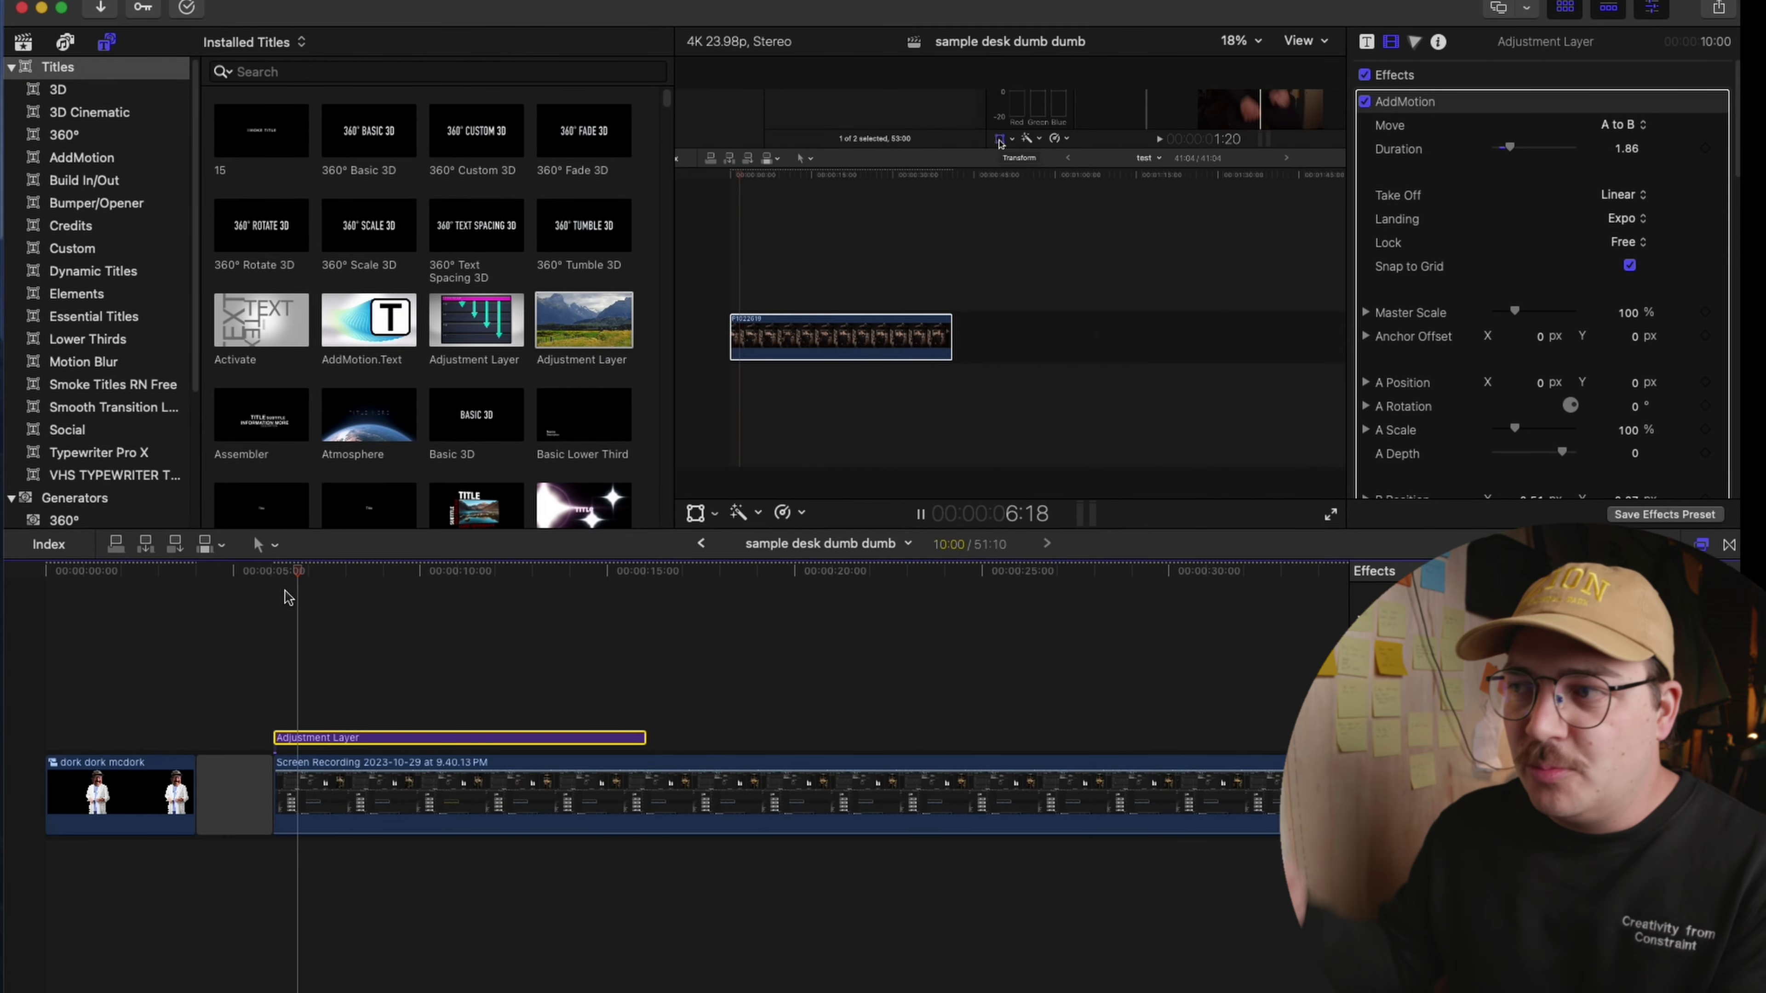
key(space)
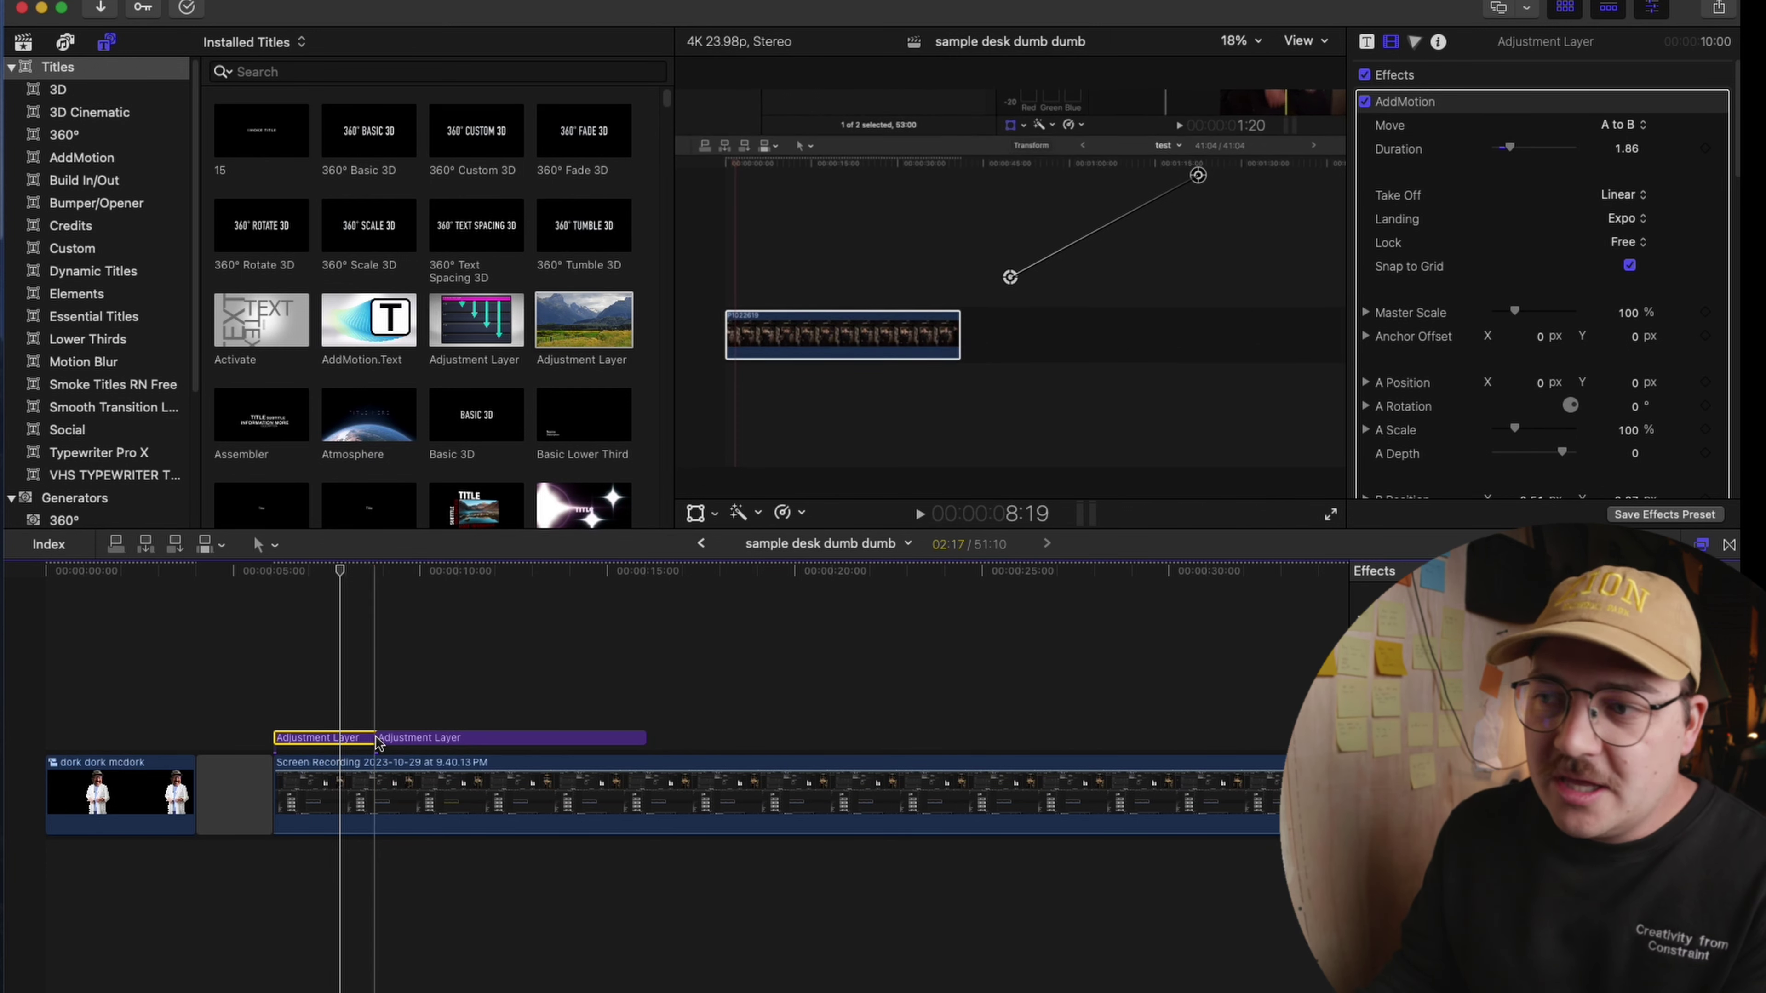
click(377, 743)
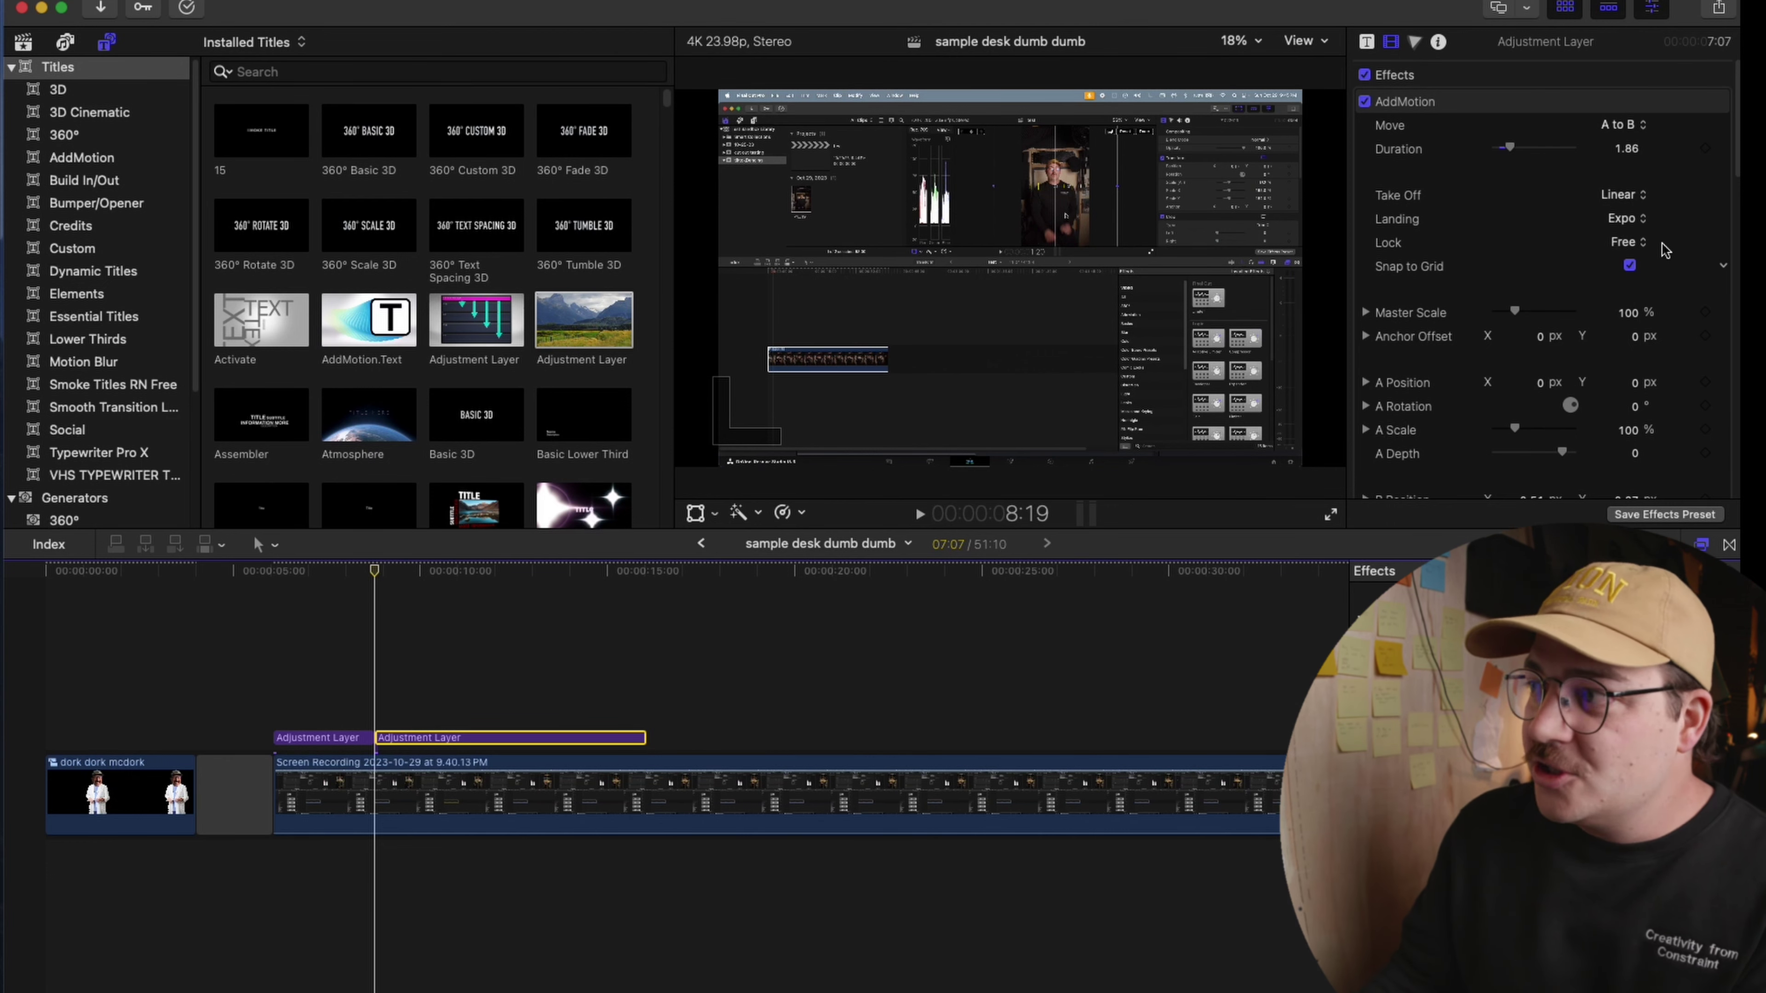
- Set this piece's AddMotion direction to B to A and preview it
click(1560, 108)
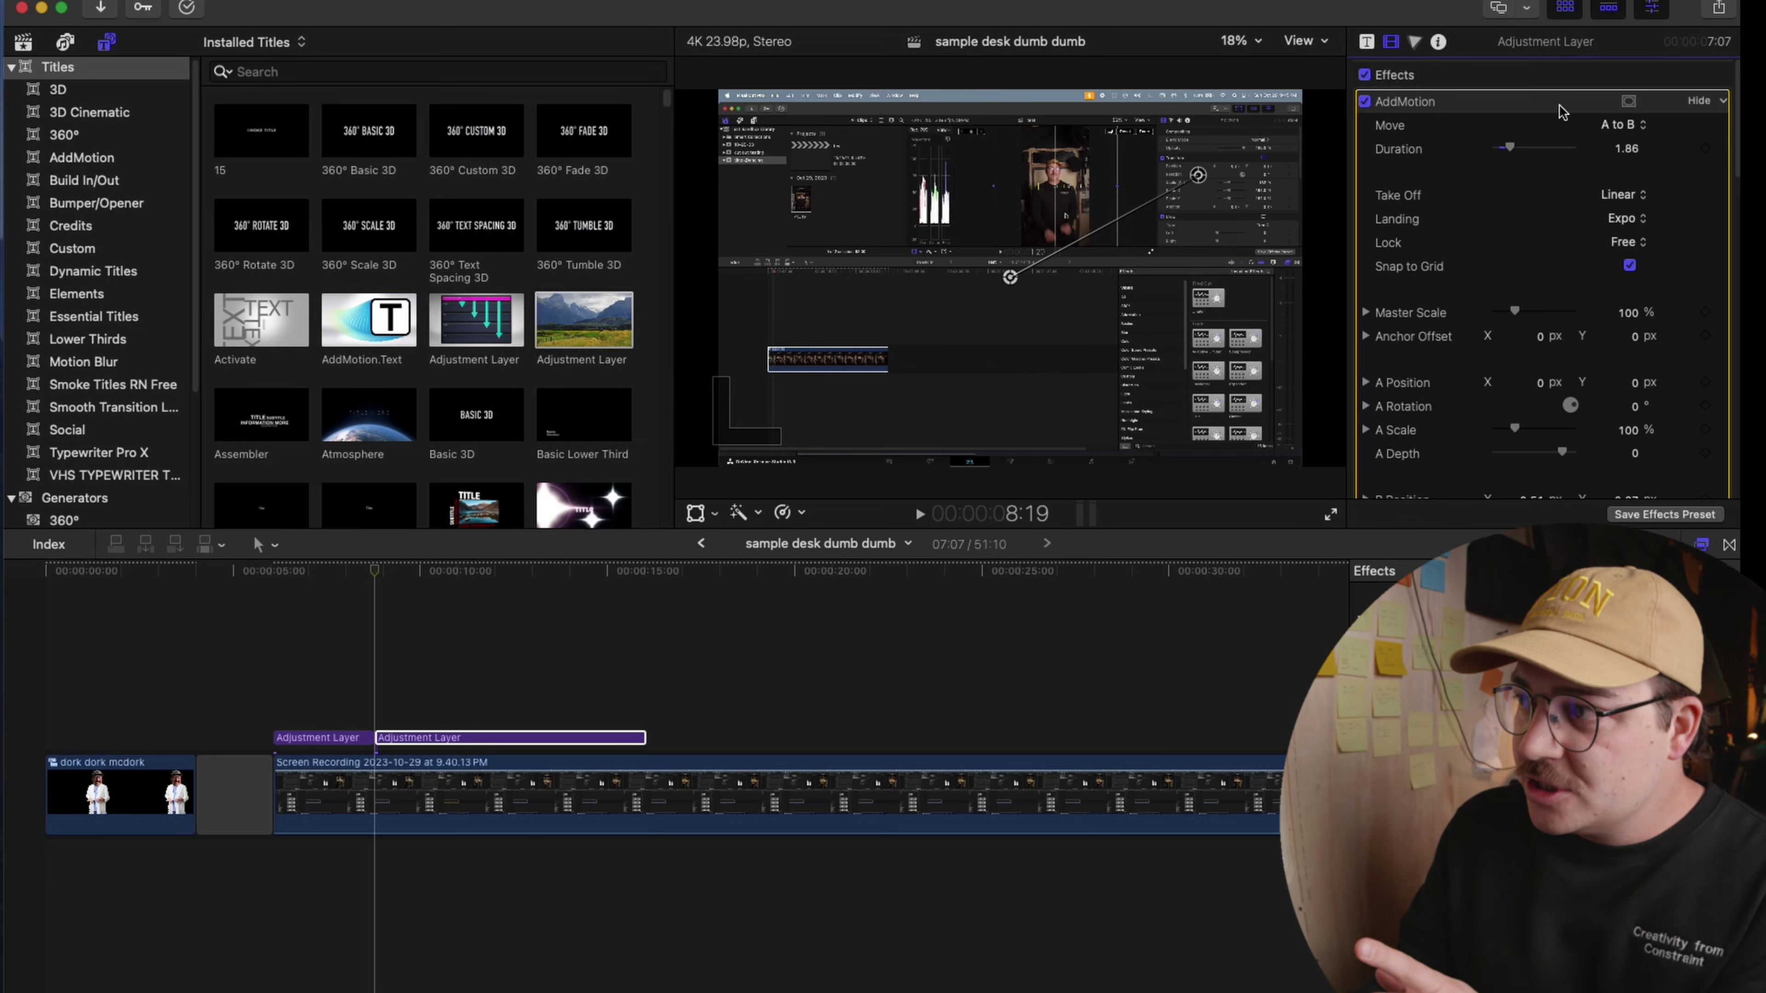
click(1630, 125)
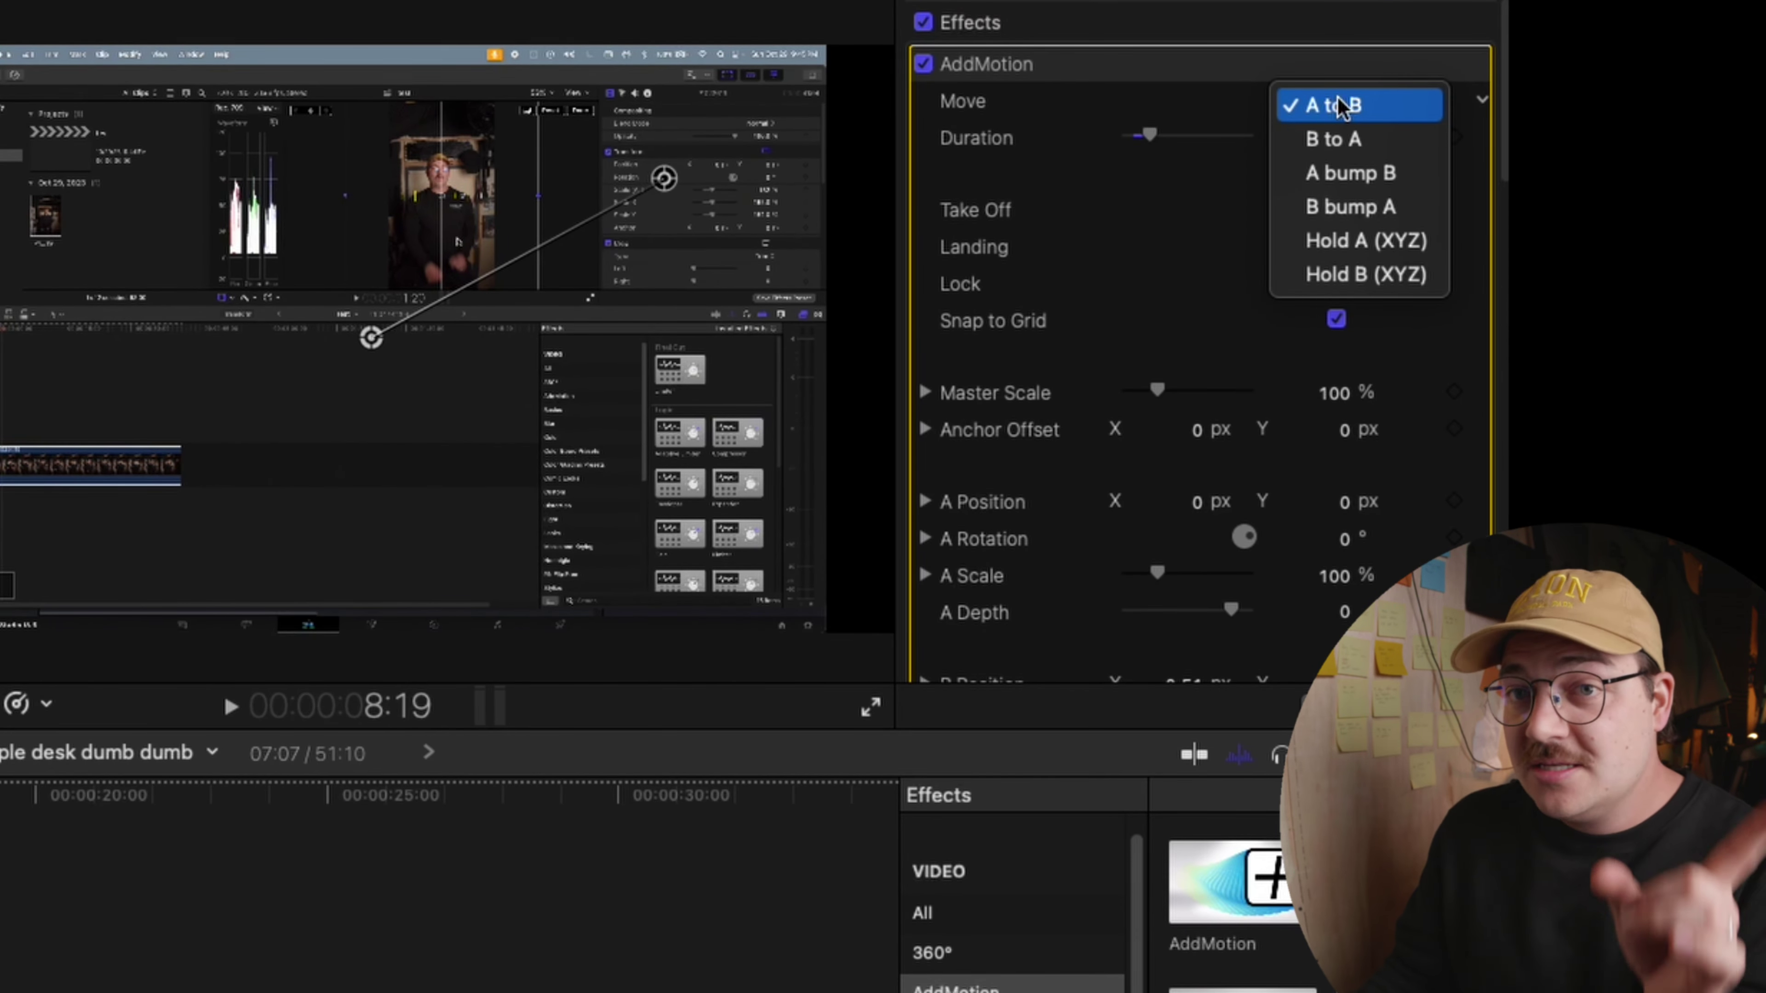
click(1333, 139)
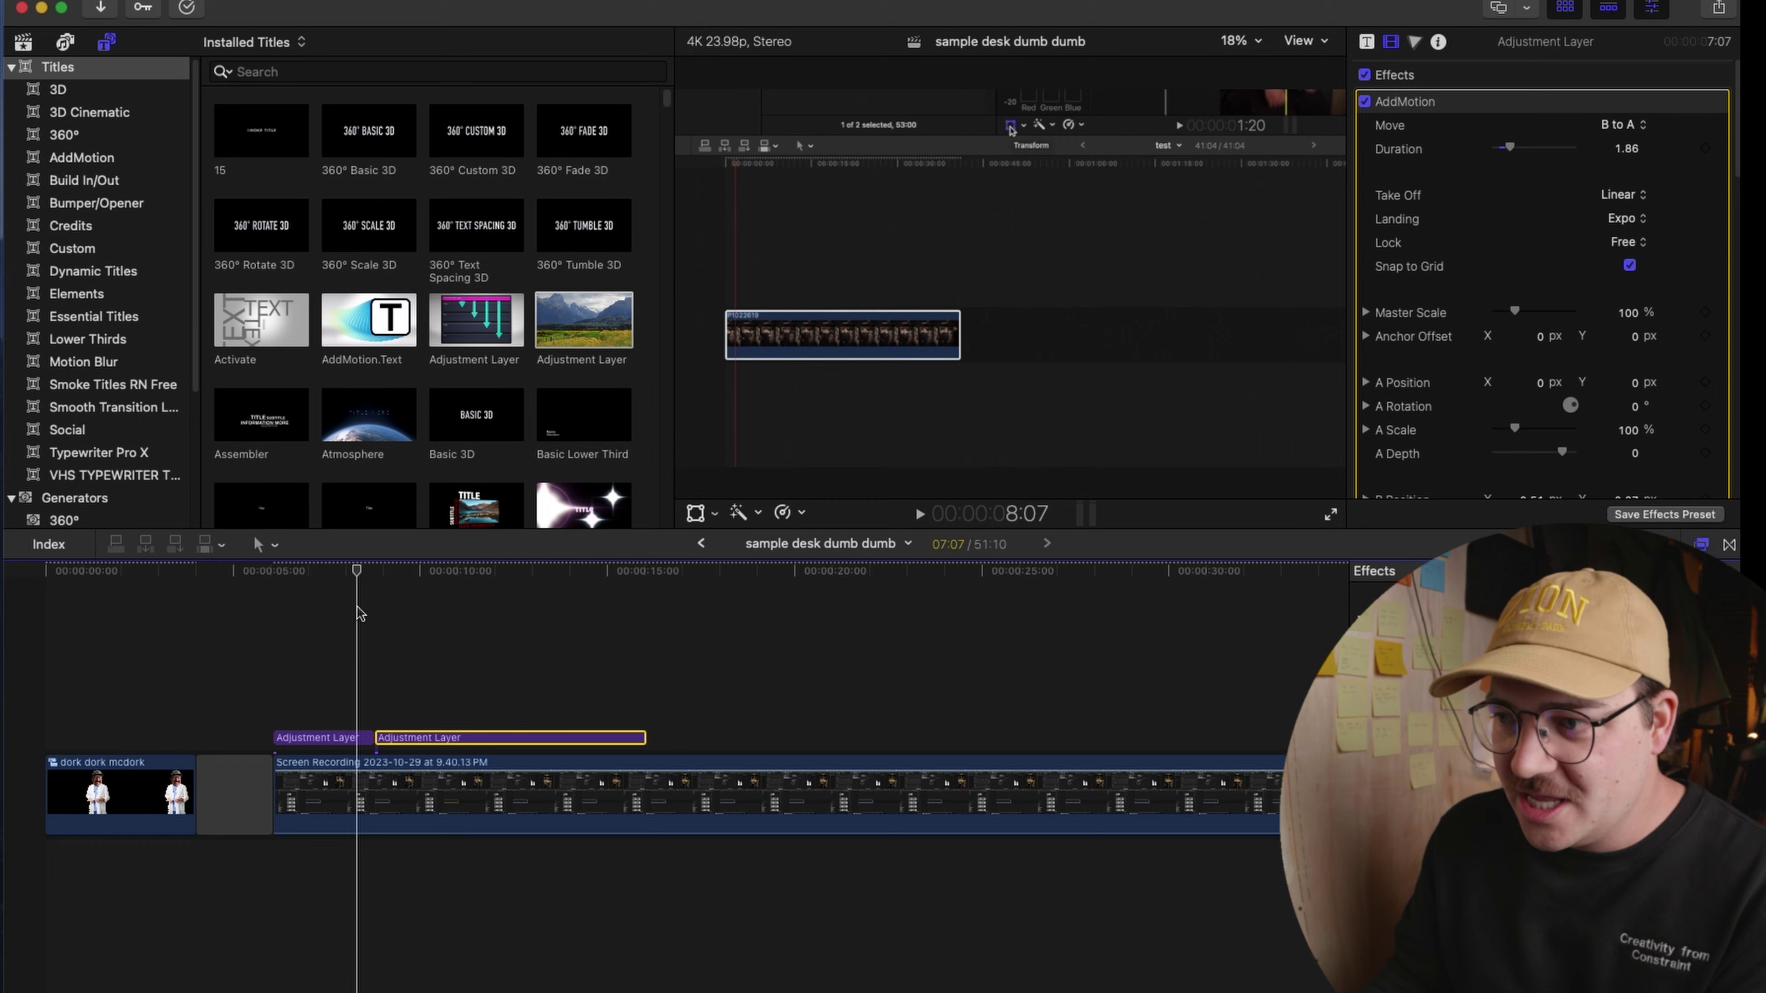
key(space)
click(367, 618)
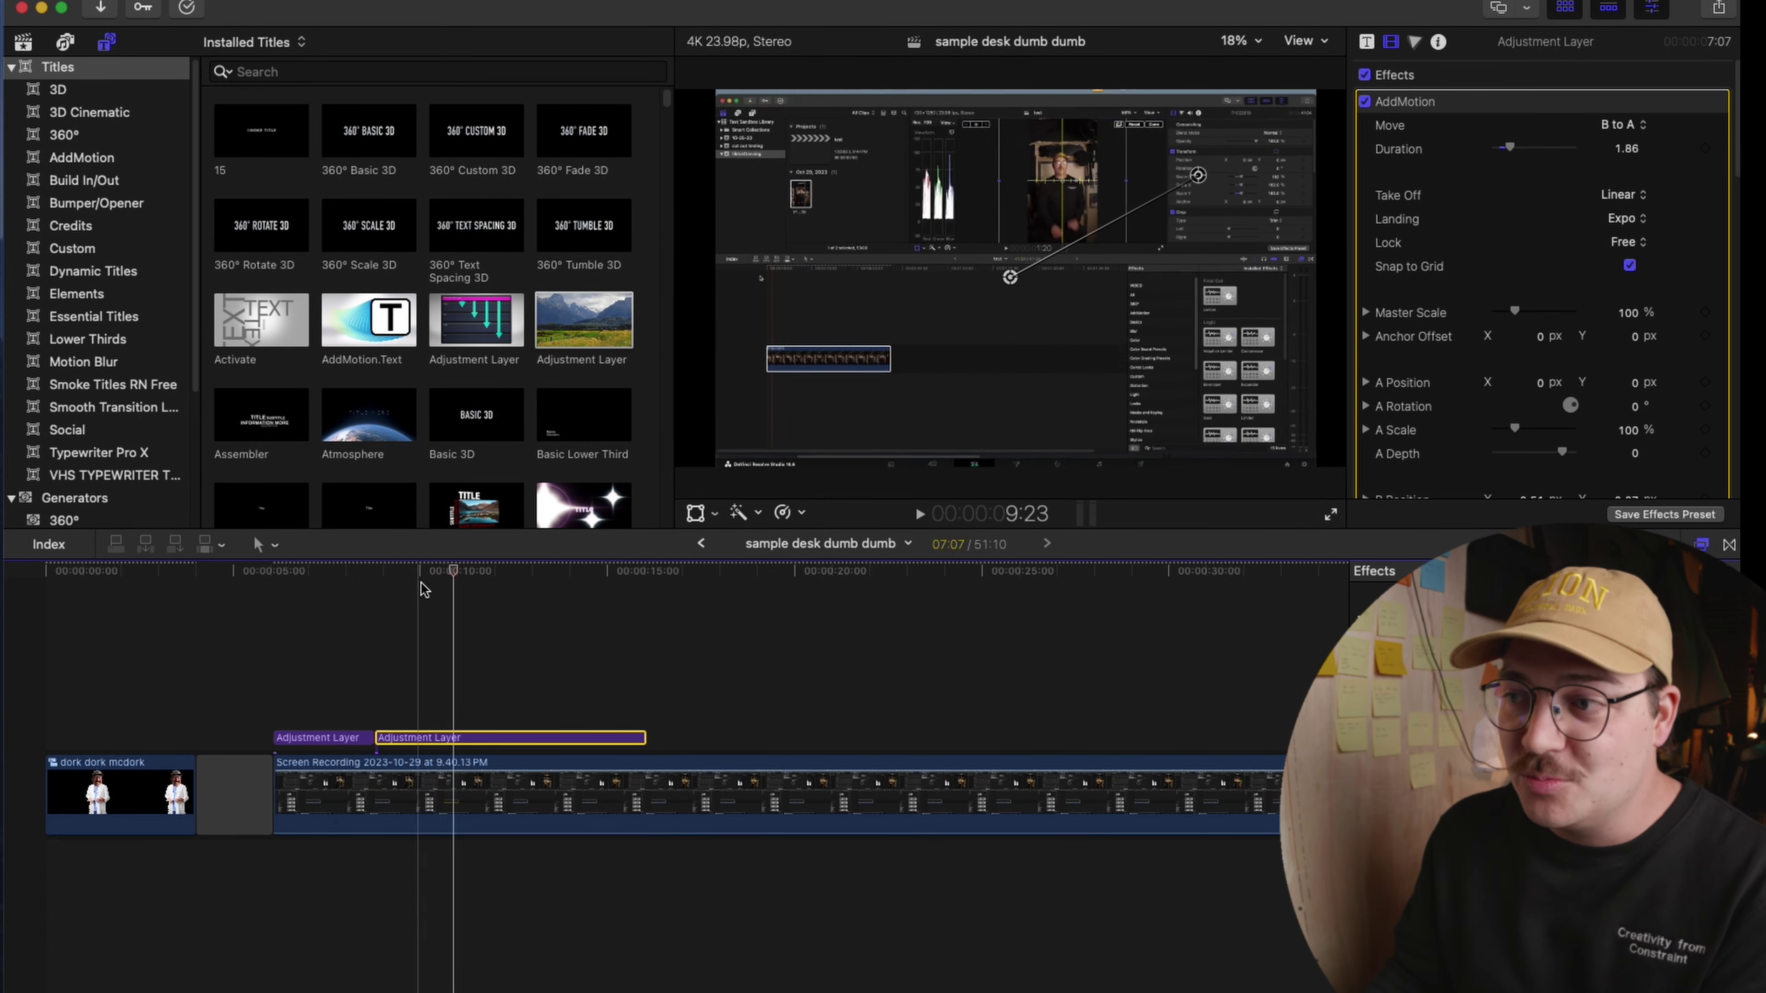
key(space)
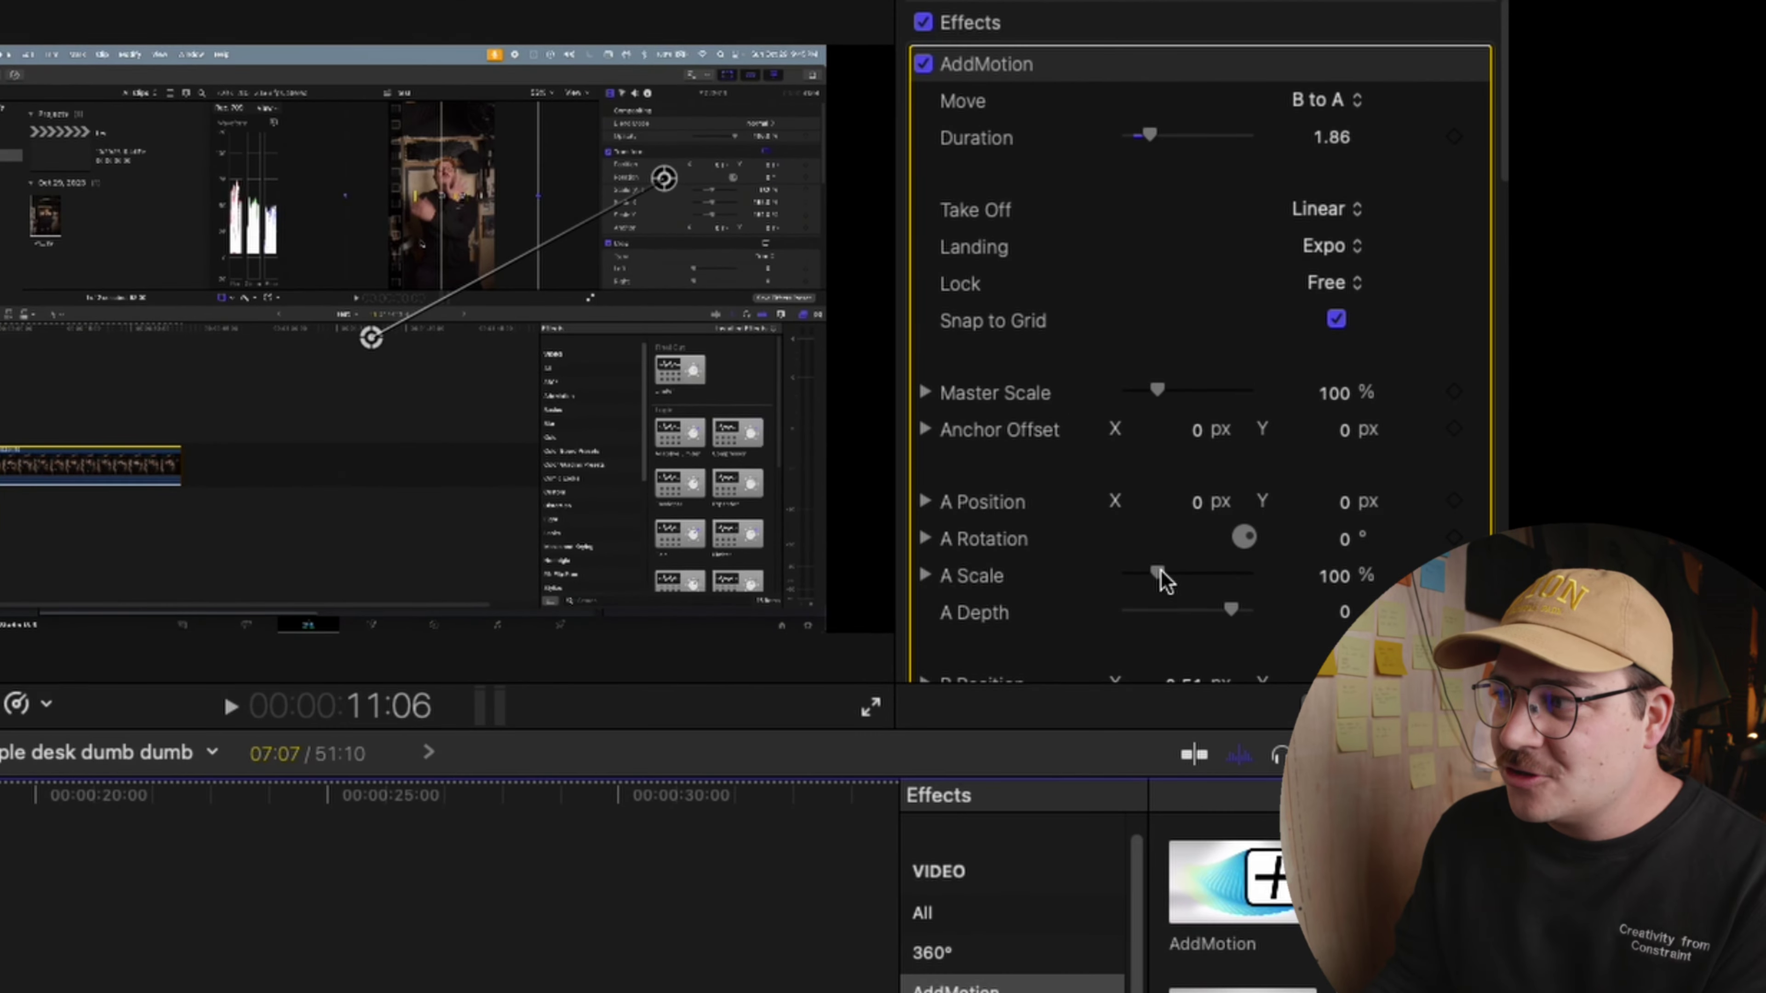
- Scale A to 195%, shift it to -0.61, -0.34, and replay the motion
drag(1157, 573, 1187, 573)
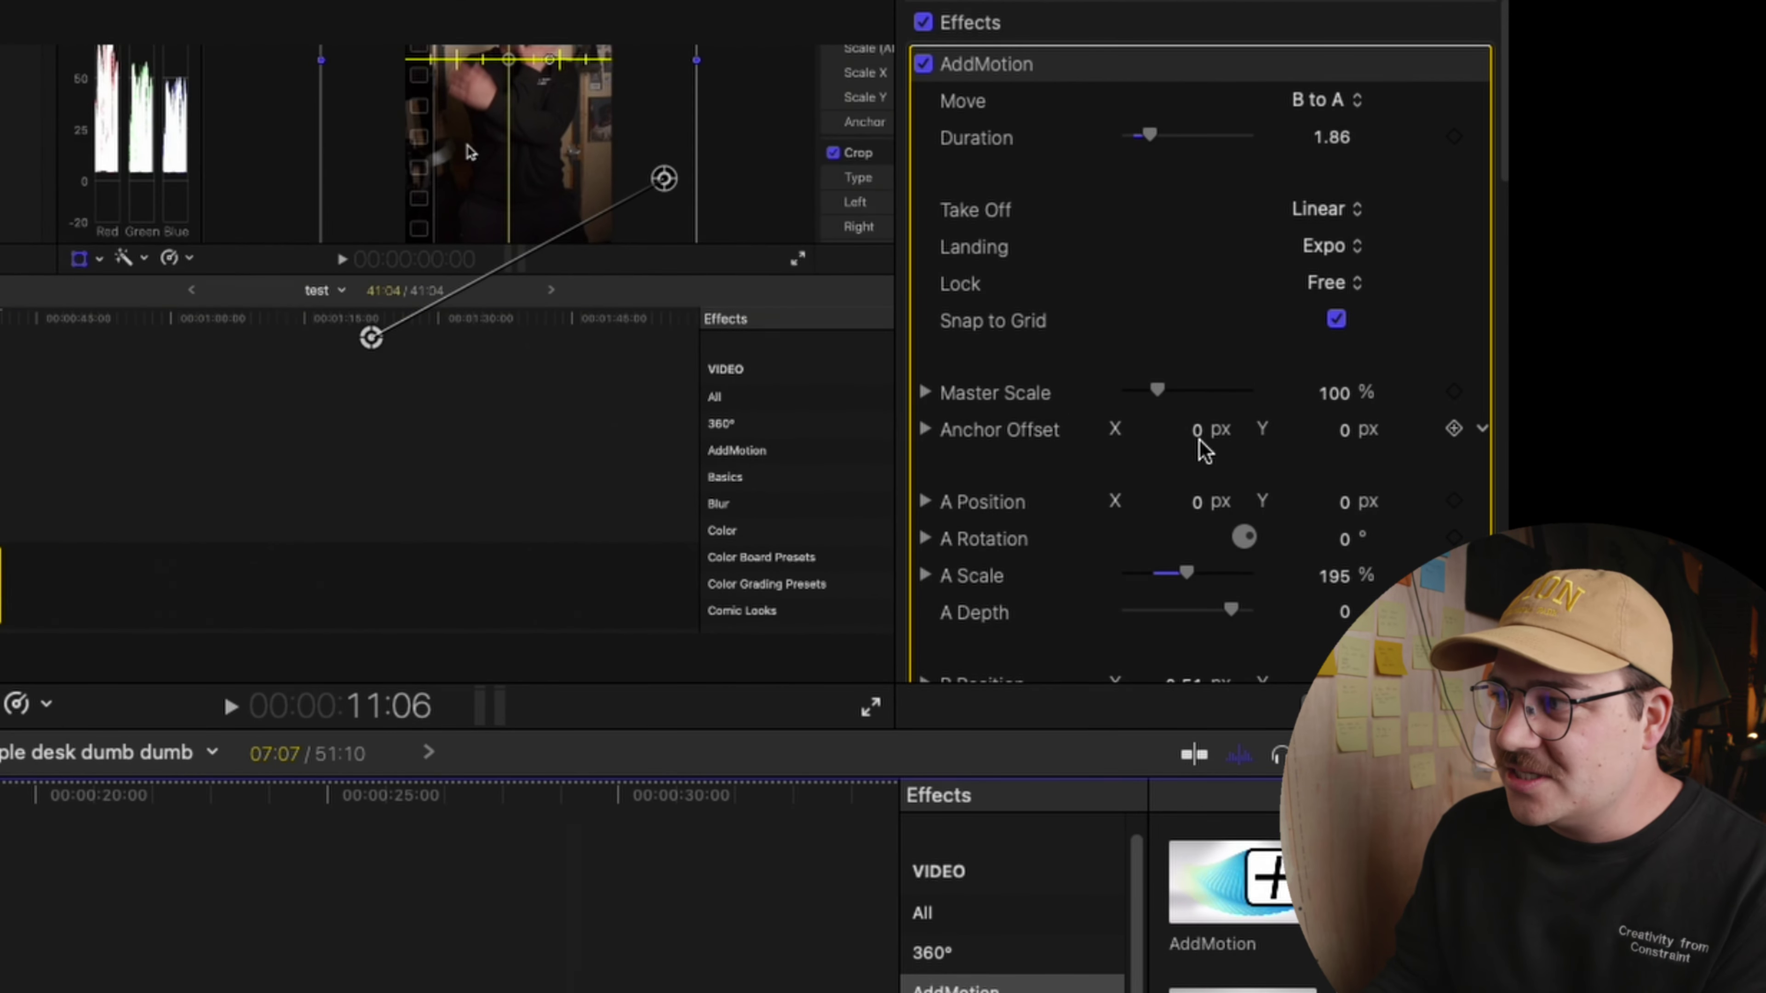
drag(371, 337, 291, 344)
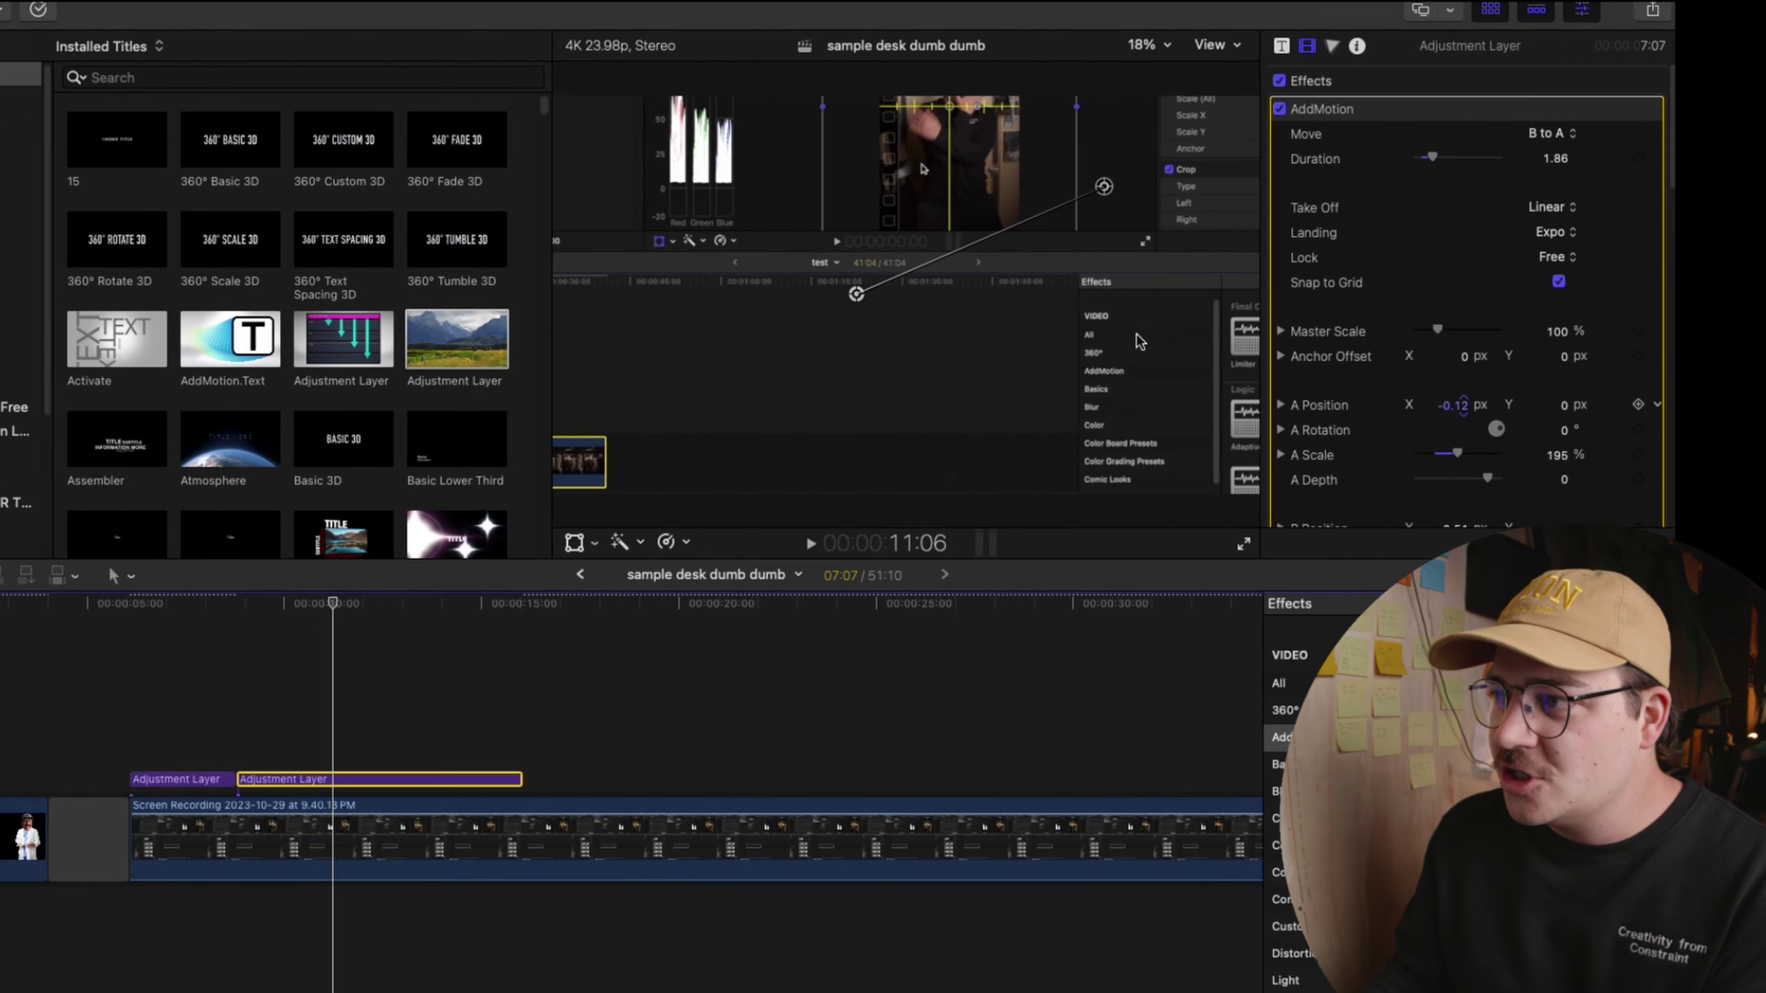
drag(963, 285, 781, 411)
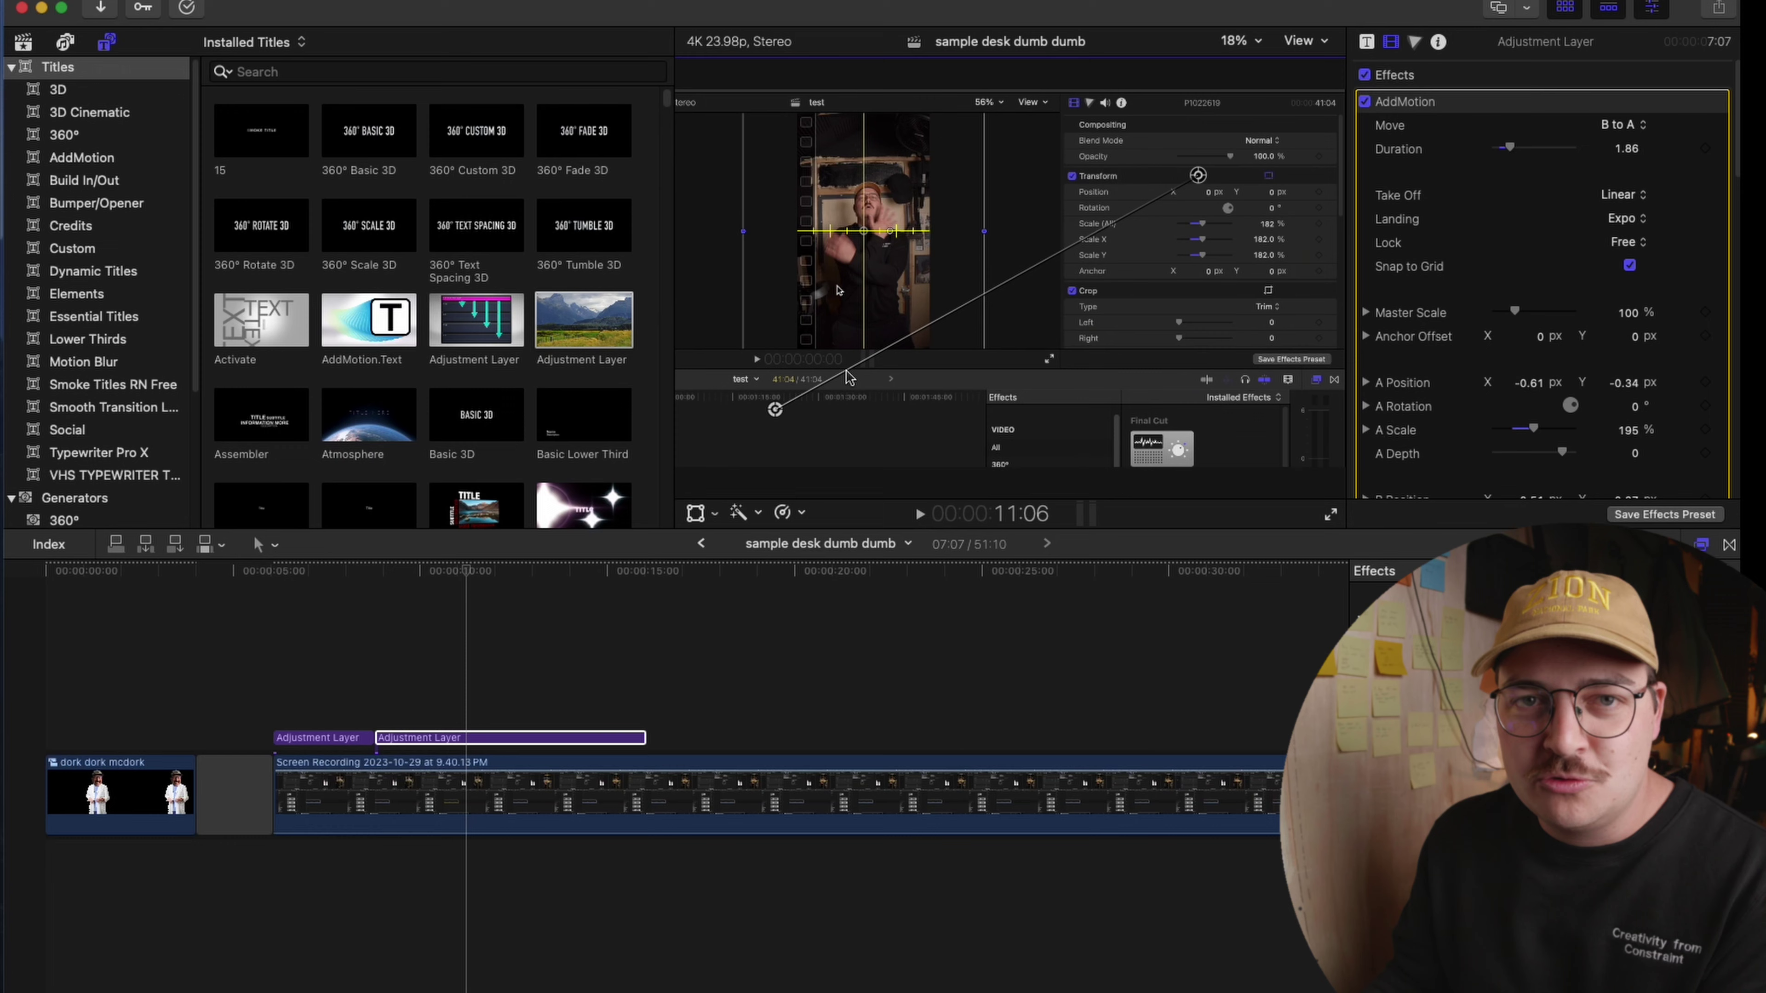
key(space)
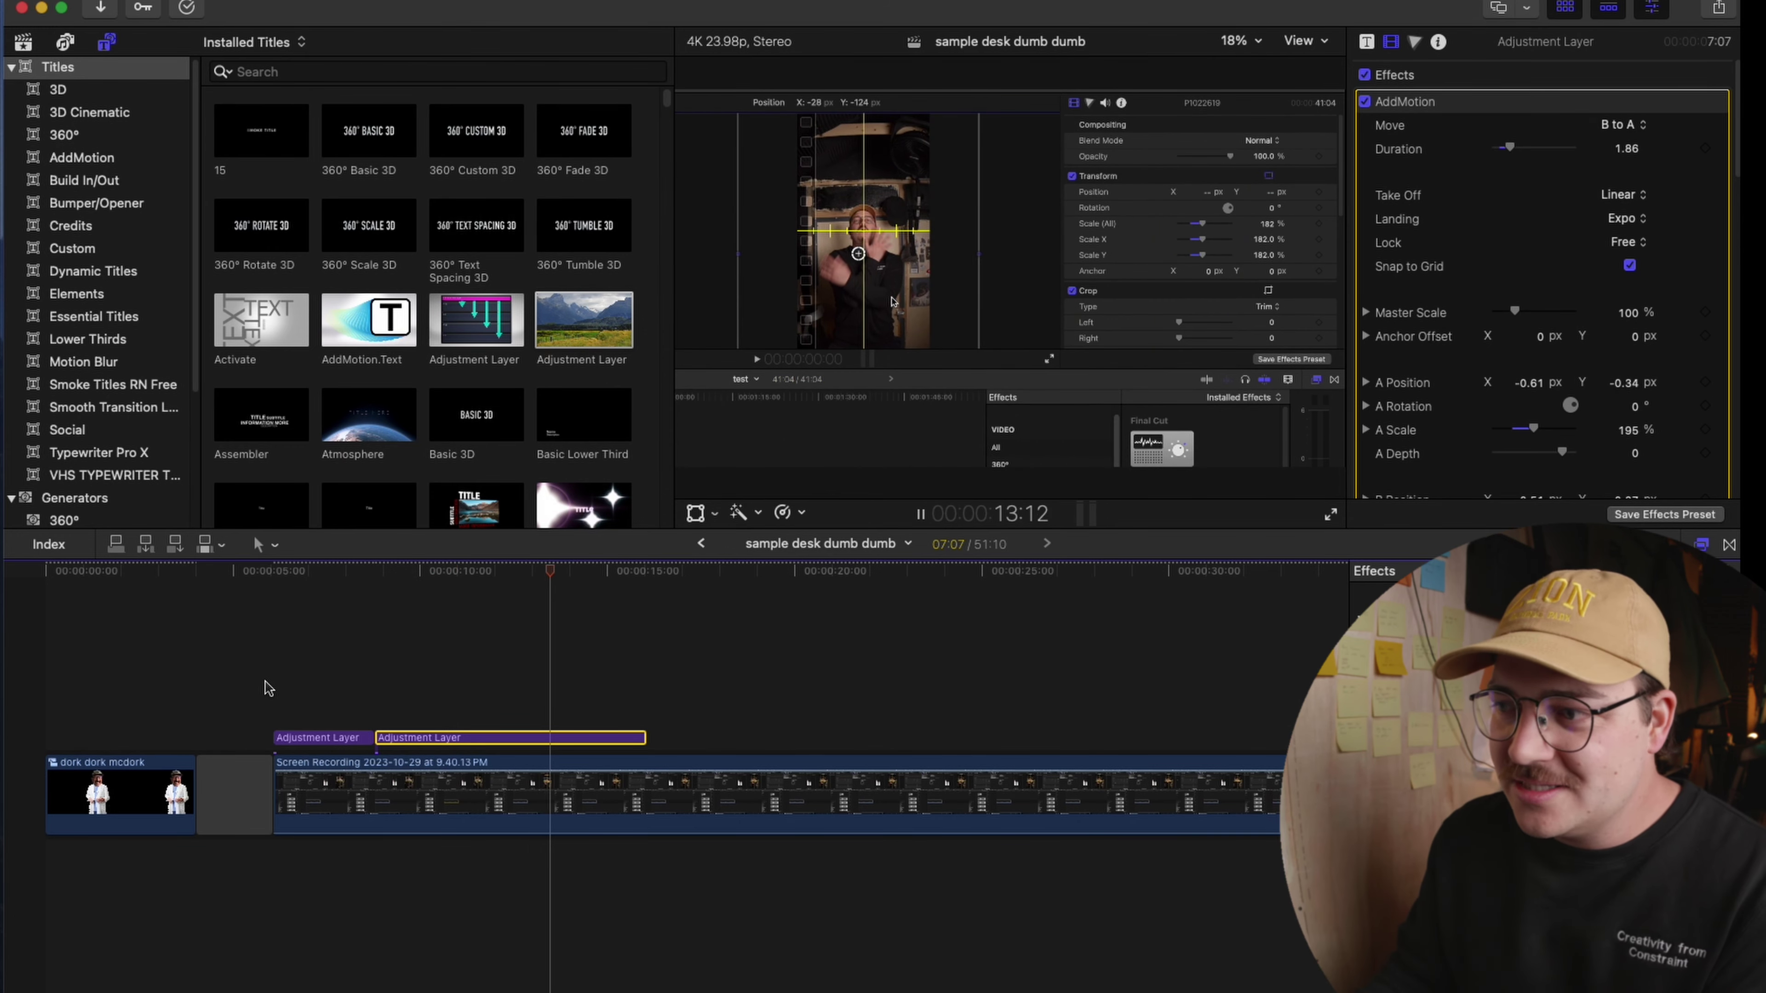
- Split the adjustment layer at 13:16 and set the new piece to move A to B
key(space)
key(super+b)
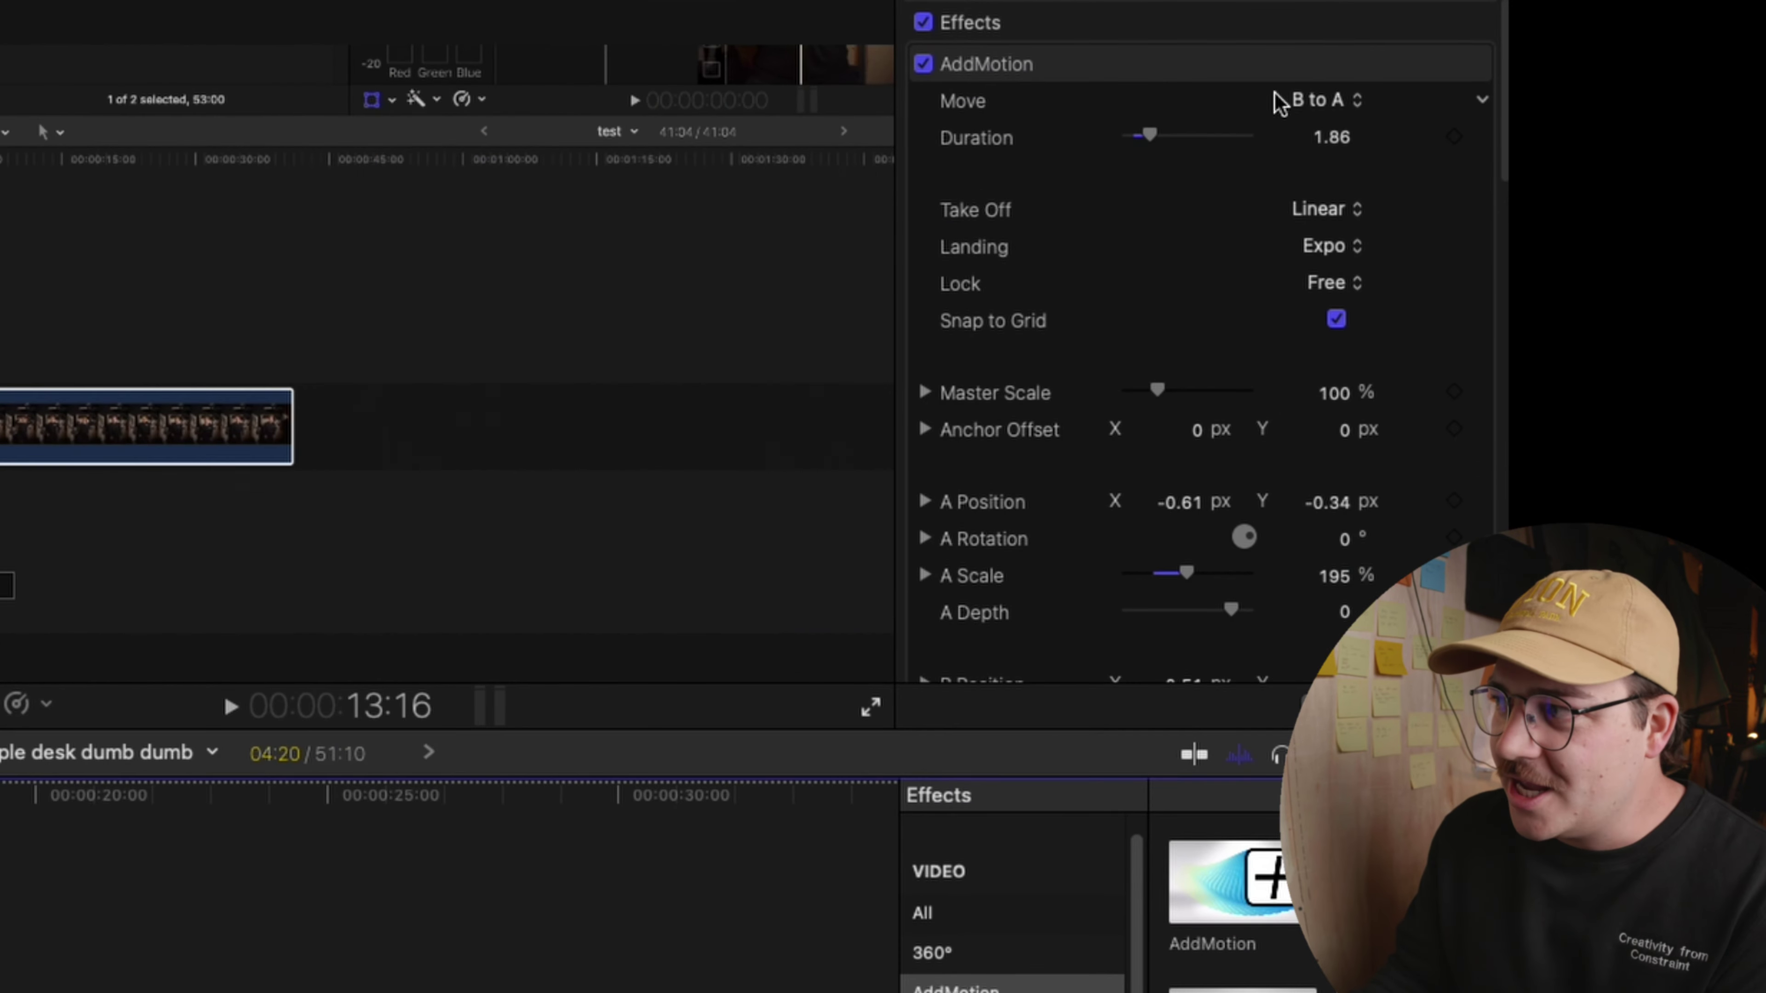
click(1346, 101)
click(1344, 75)
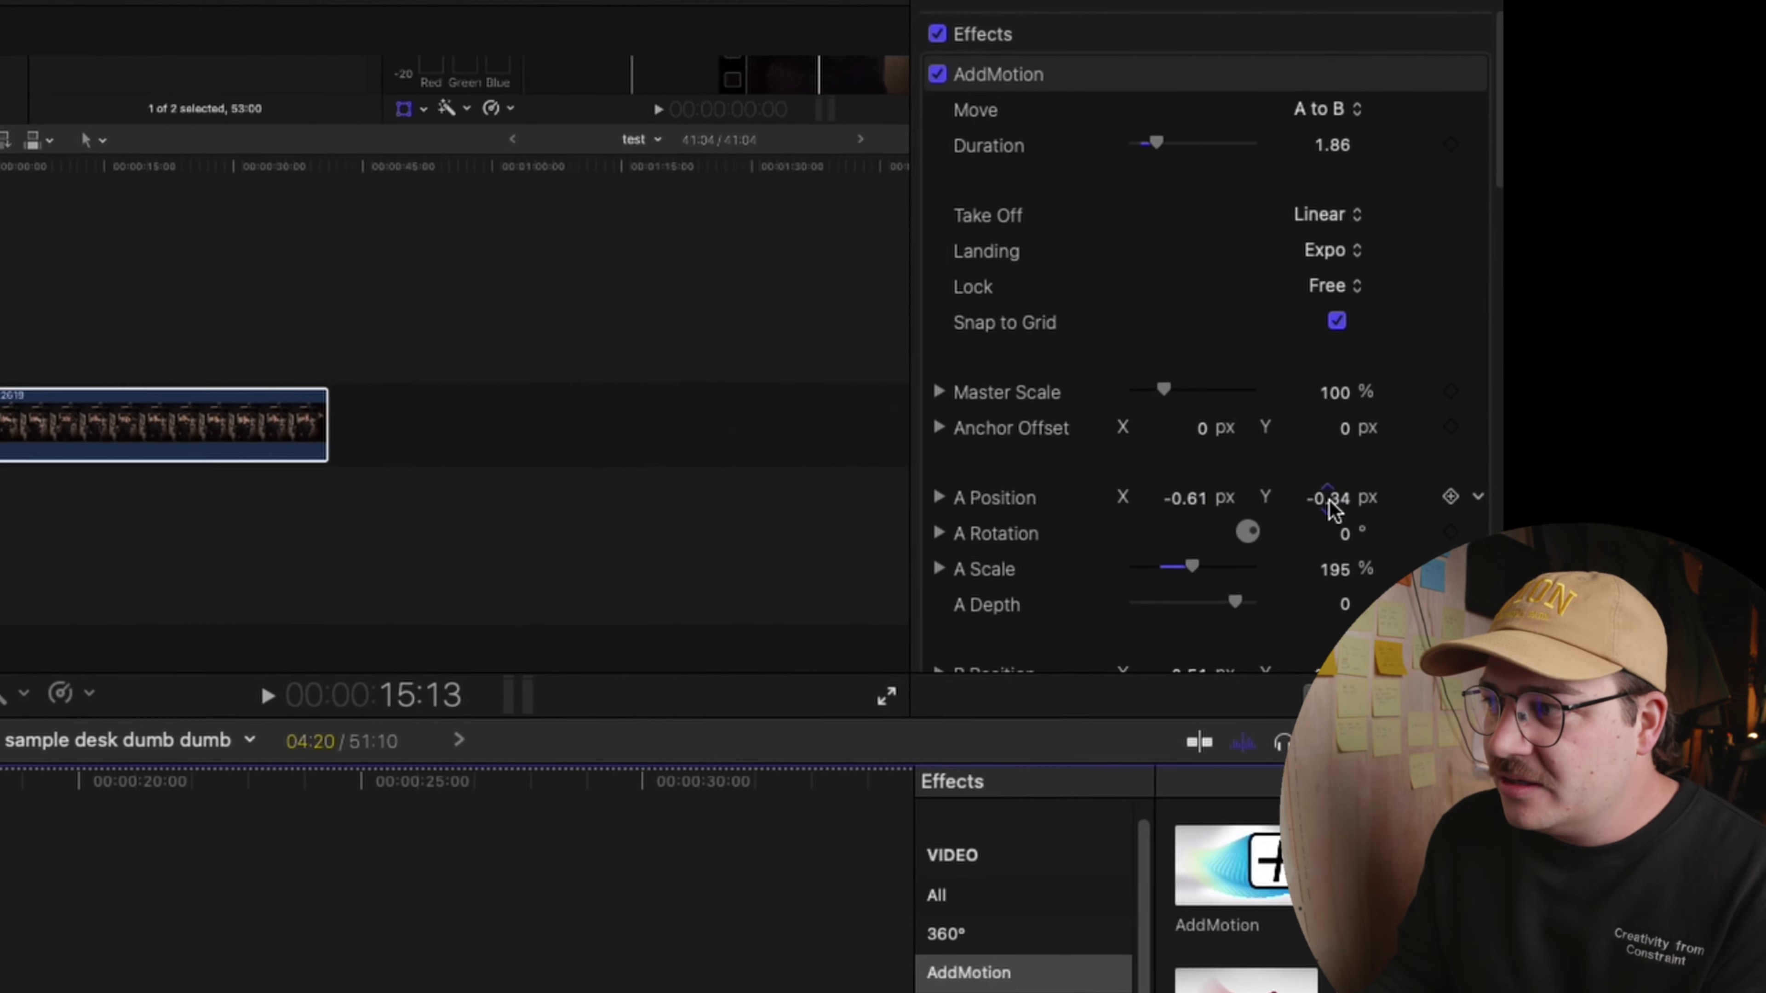
- Shift the B framing left and down, zoom B Scale to 272%, and replay the chained zooms
scroll(1329, 510, down, 5)
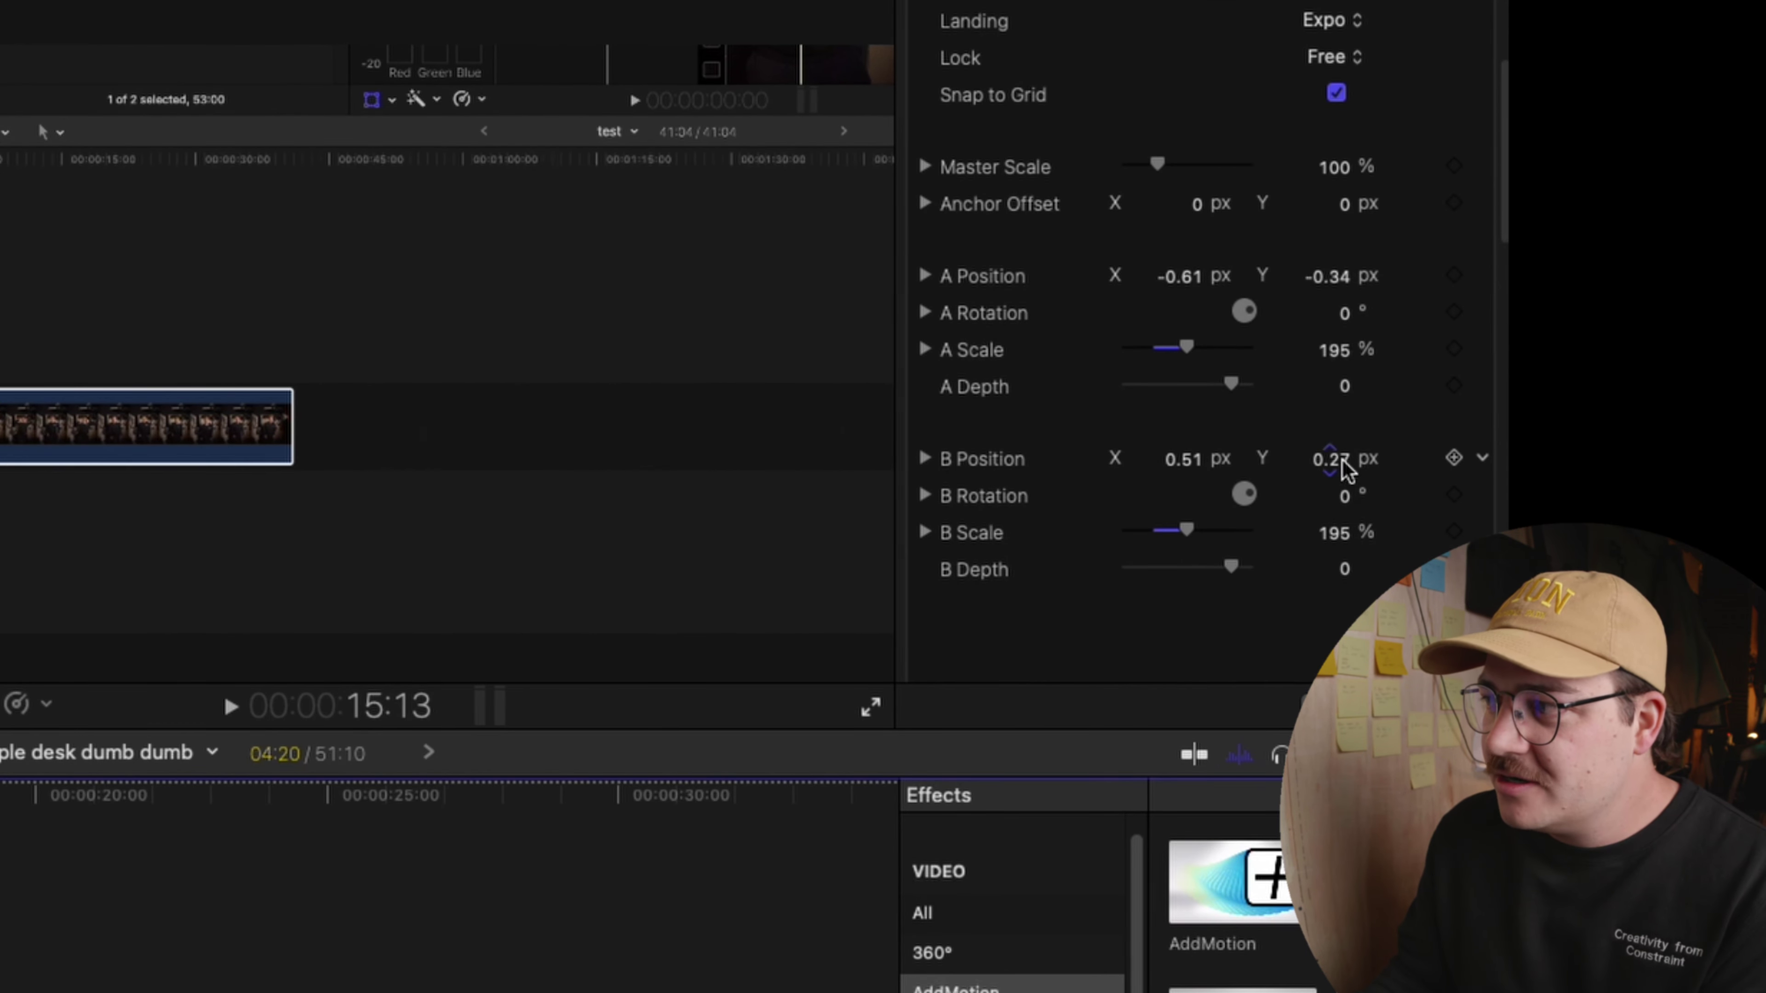
drag(1345, 469, 849, 406)
drag(1209, 467, 1229, 457)
drag(1185, 530, 1210, 532)
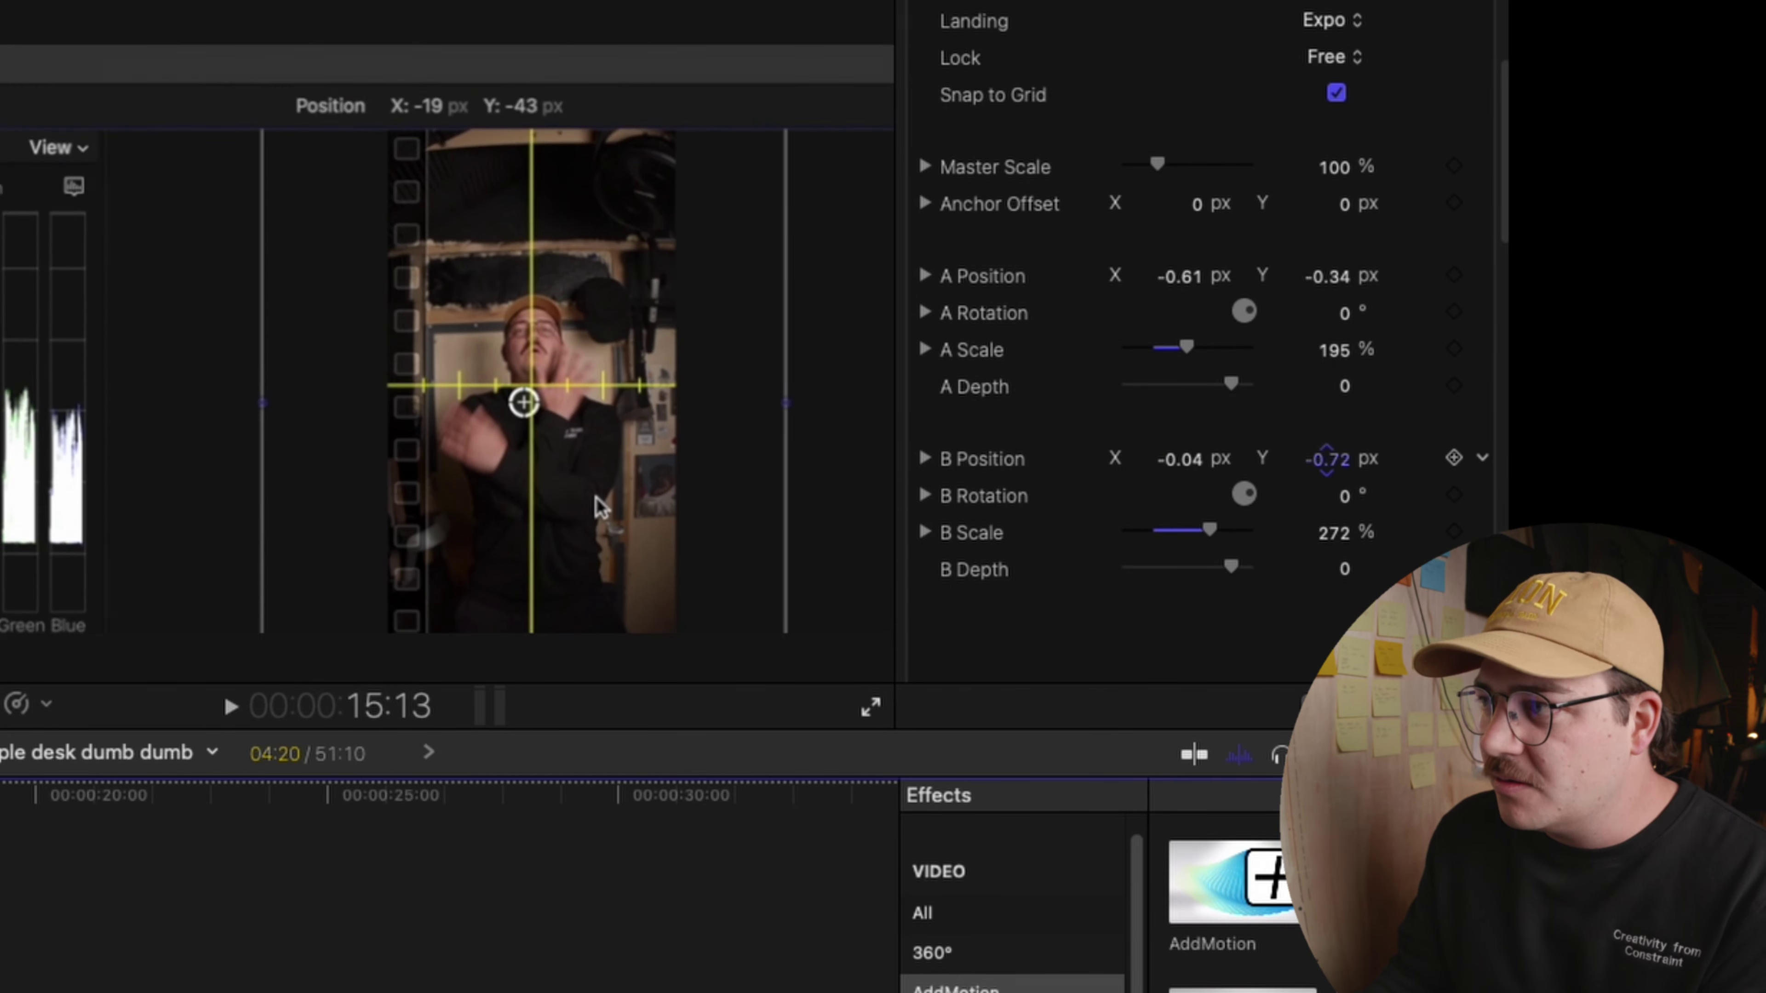
key(j)
key(j)
key(space)
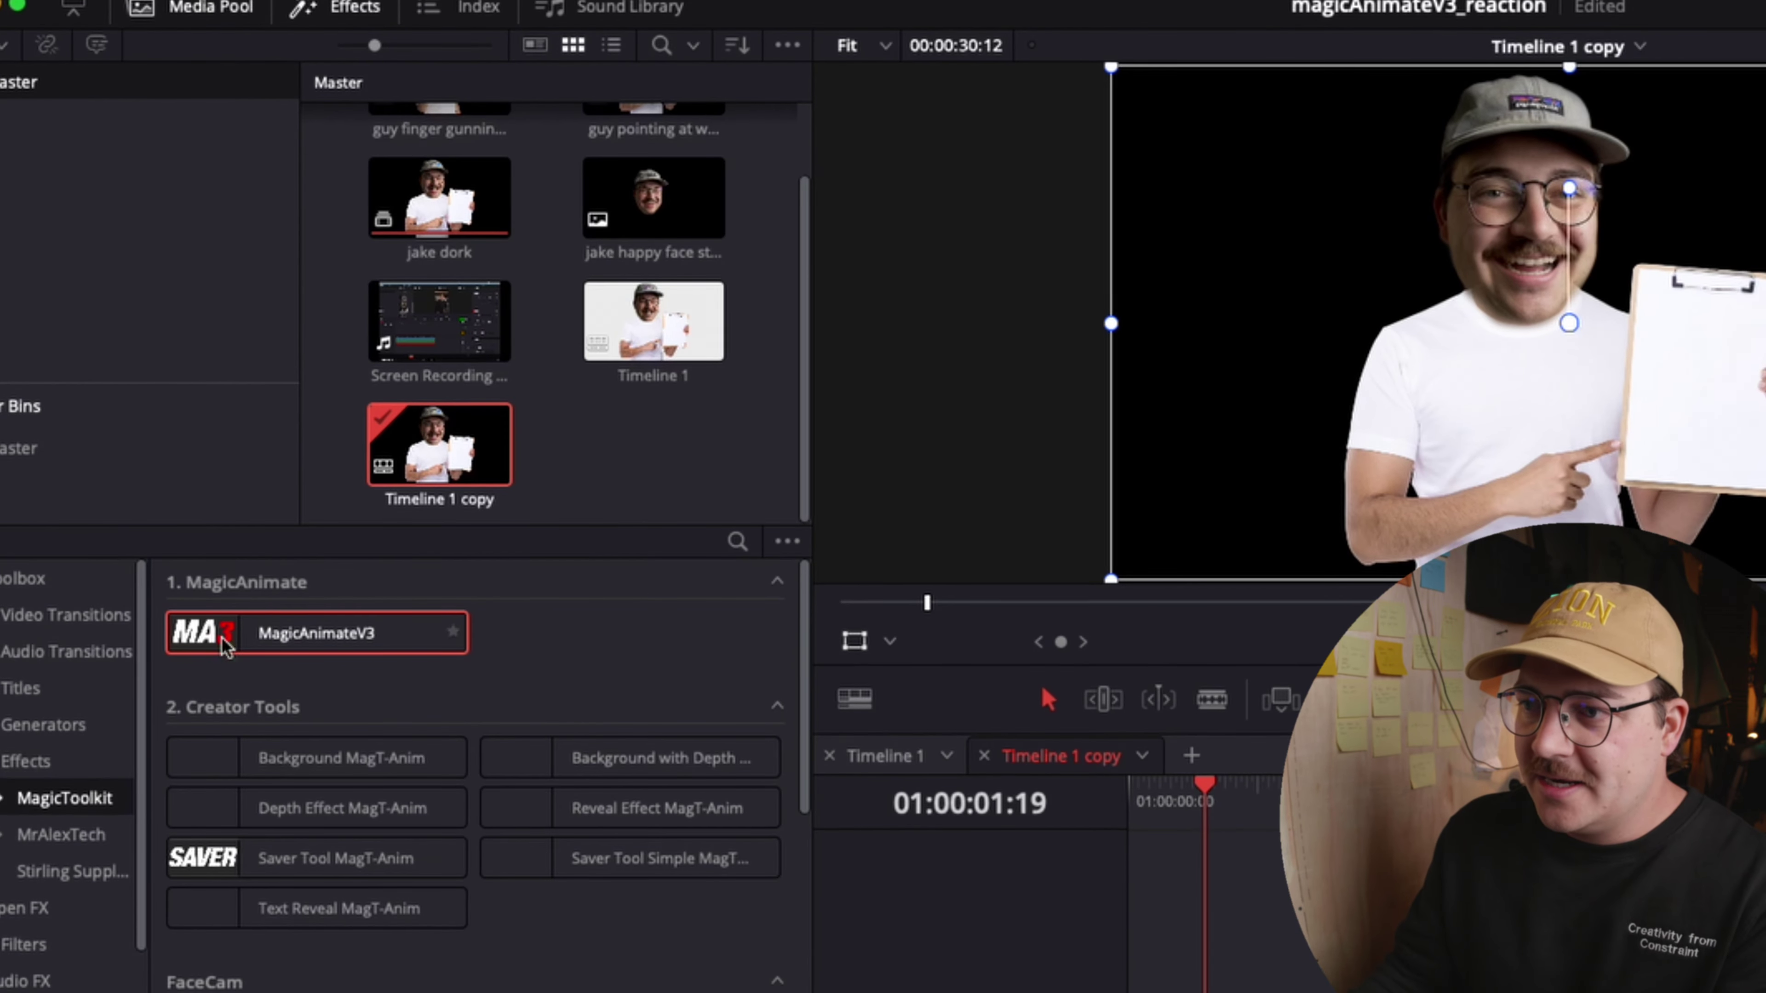
- Apply MagicAnimateV3 to the jake dork clip with a 0.5 Zoom Starting Point and preview it
drag(225, 647, 723, 765)
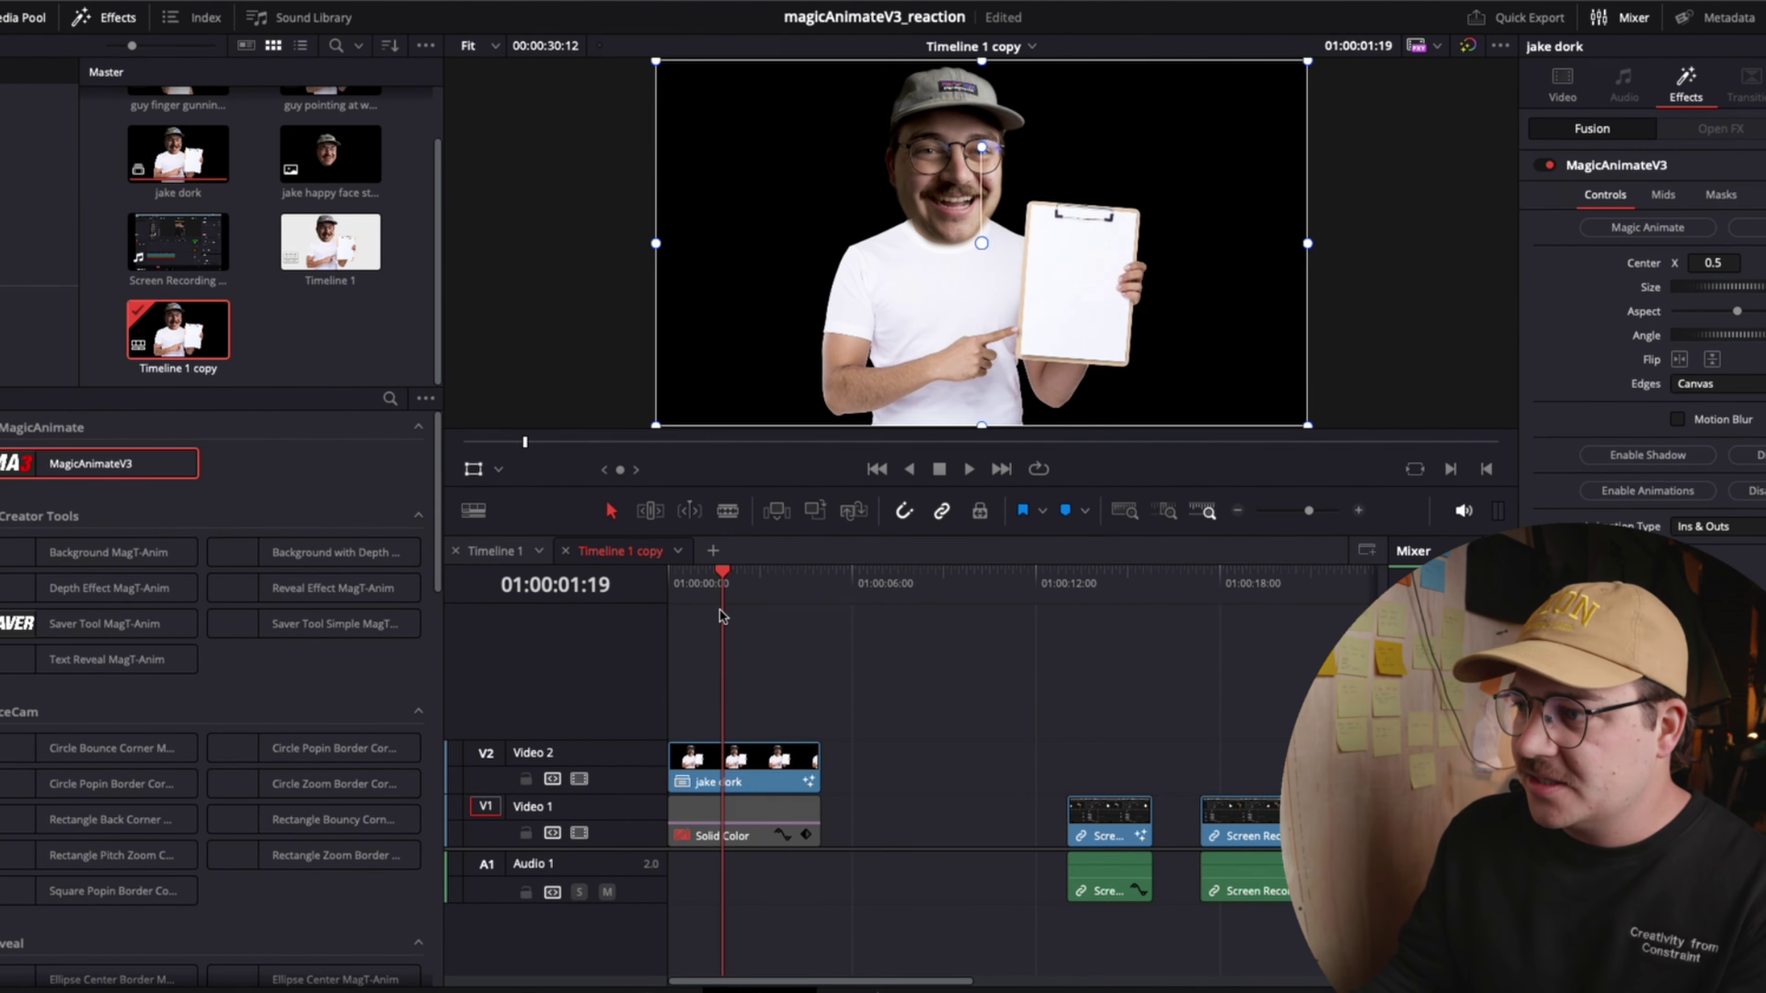
drag(672, 613, 745, 618)
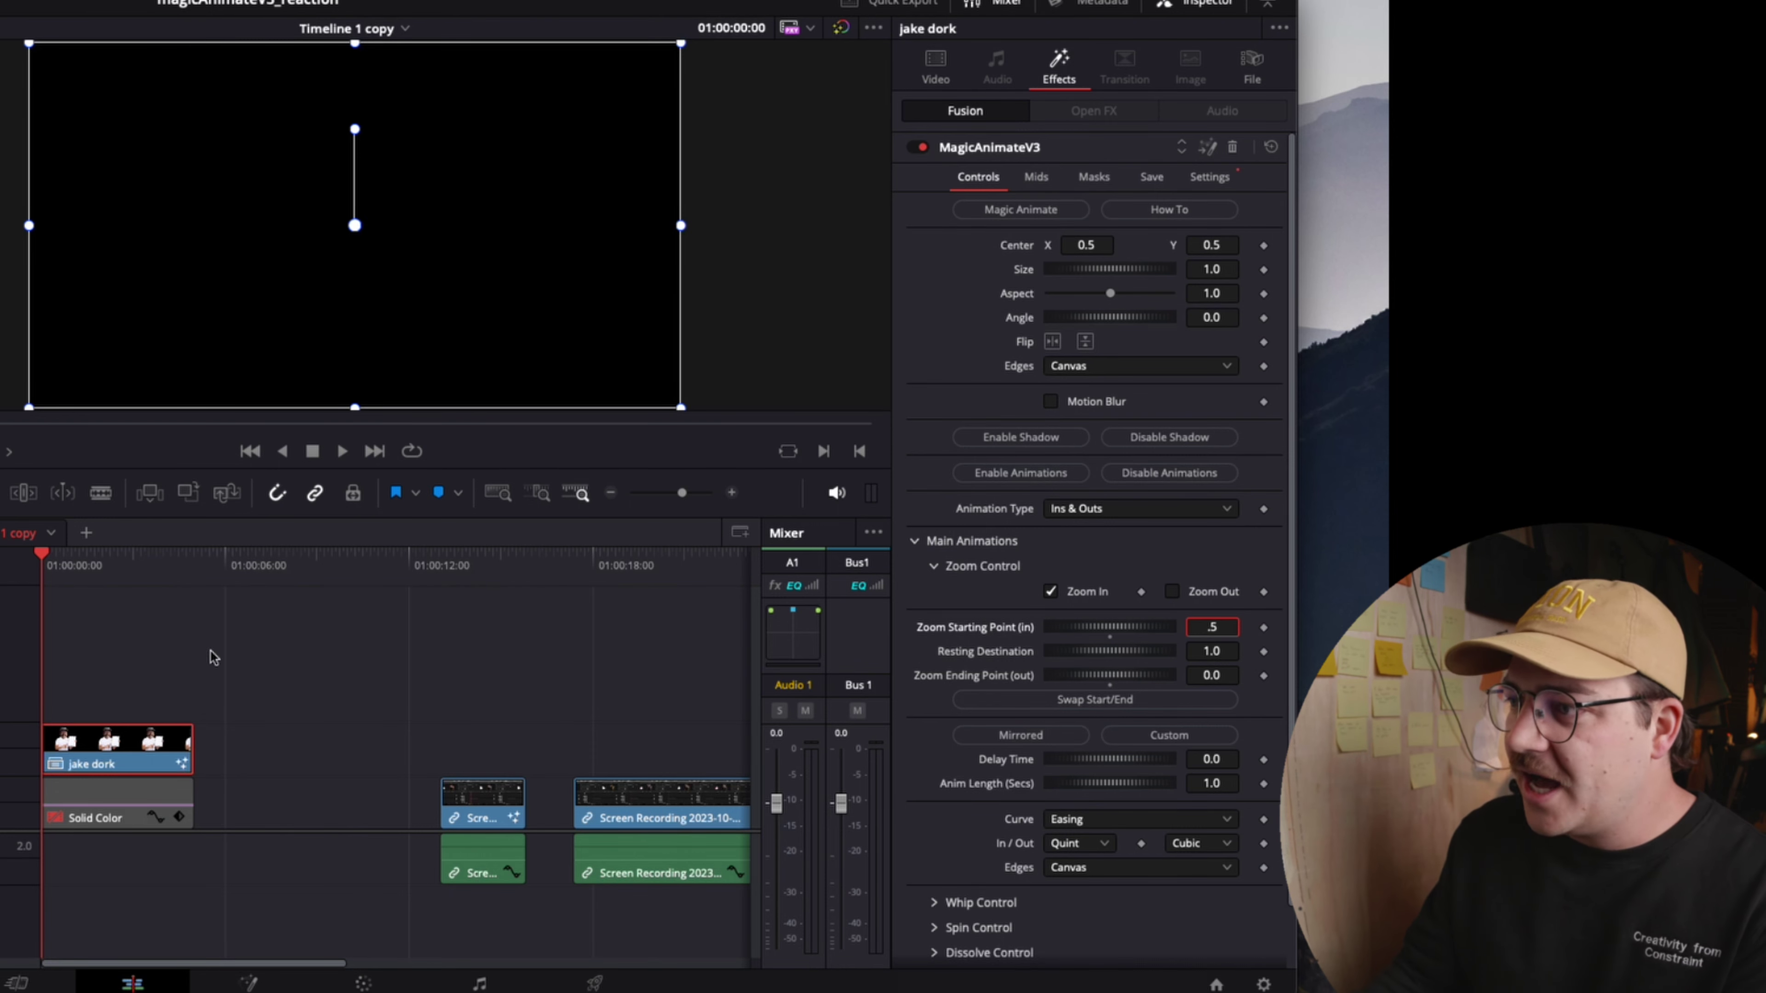
click(97, 584)
click(28, 574)
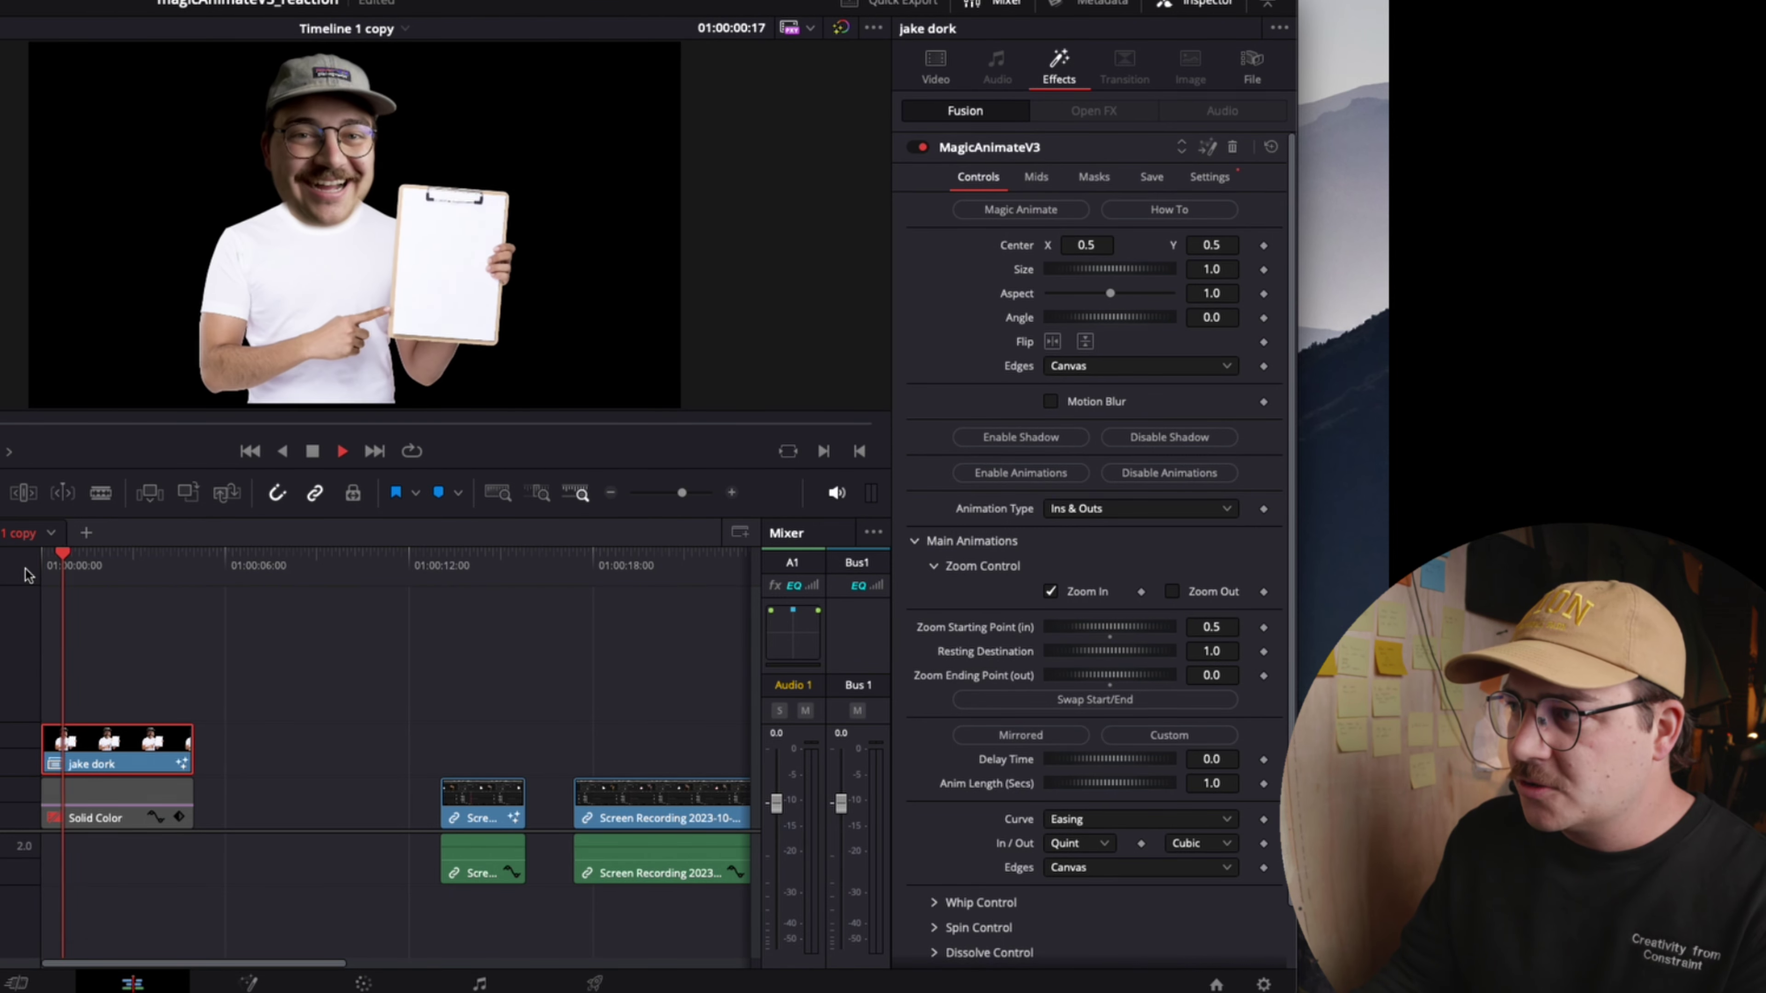
click(29, 577)
- Enable Whip In under Whip Control and play back the zoom and whip entrance
scroll(934, 710, down, 1)
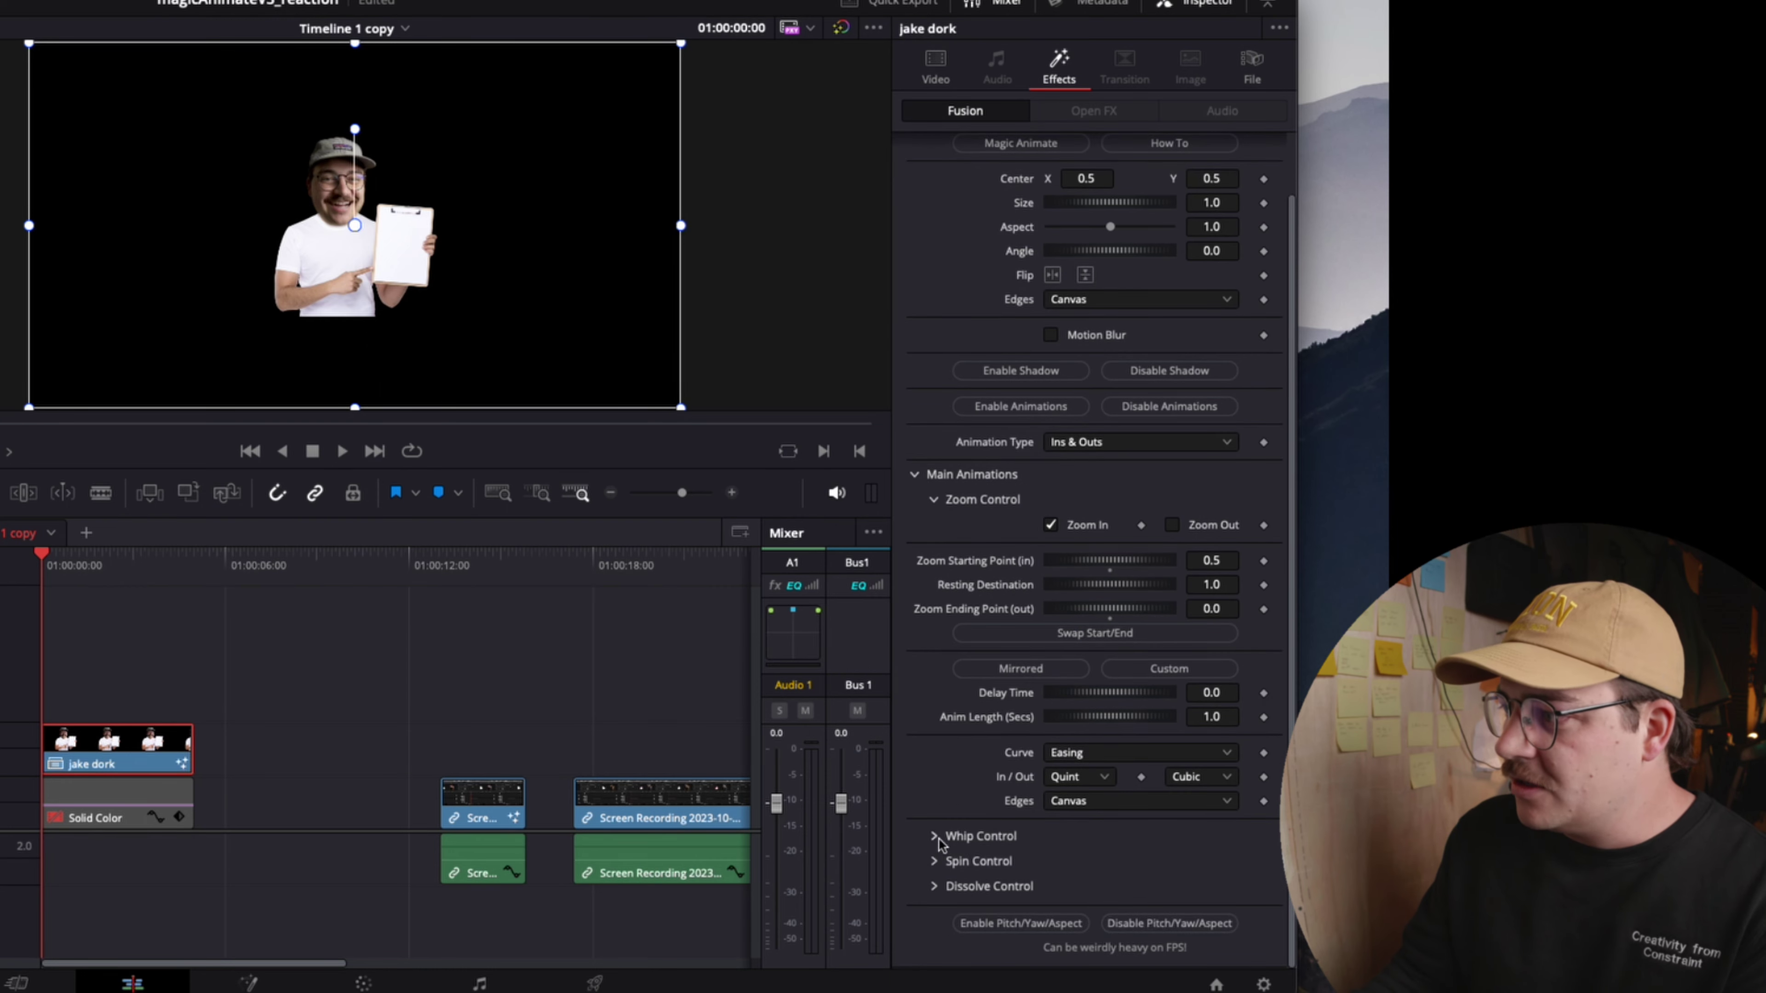
click(934, 837)
scroll(935, 772, down, 4)
click(1088, 580)
key(space)
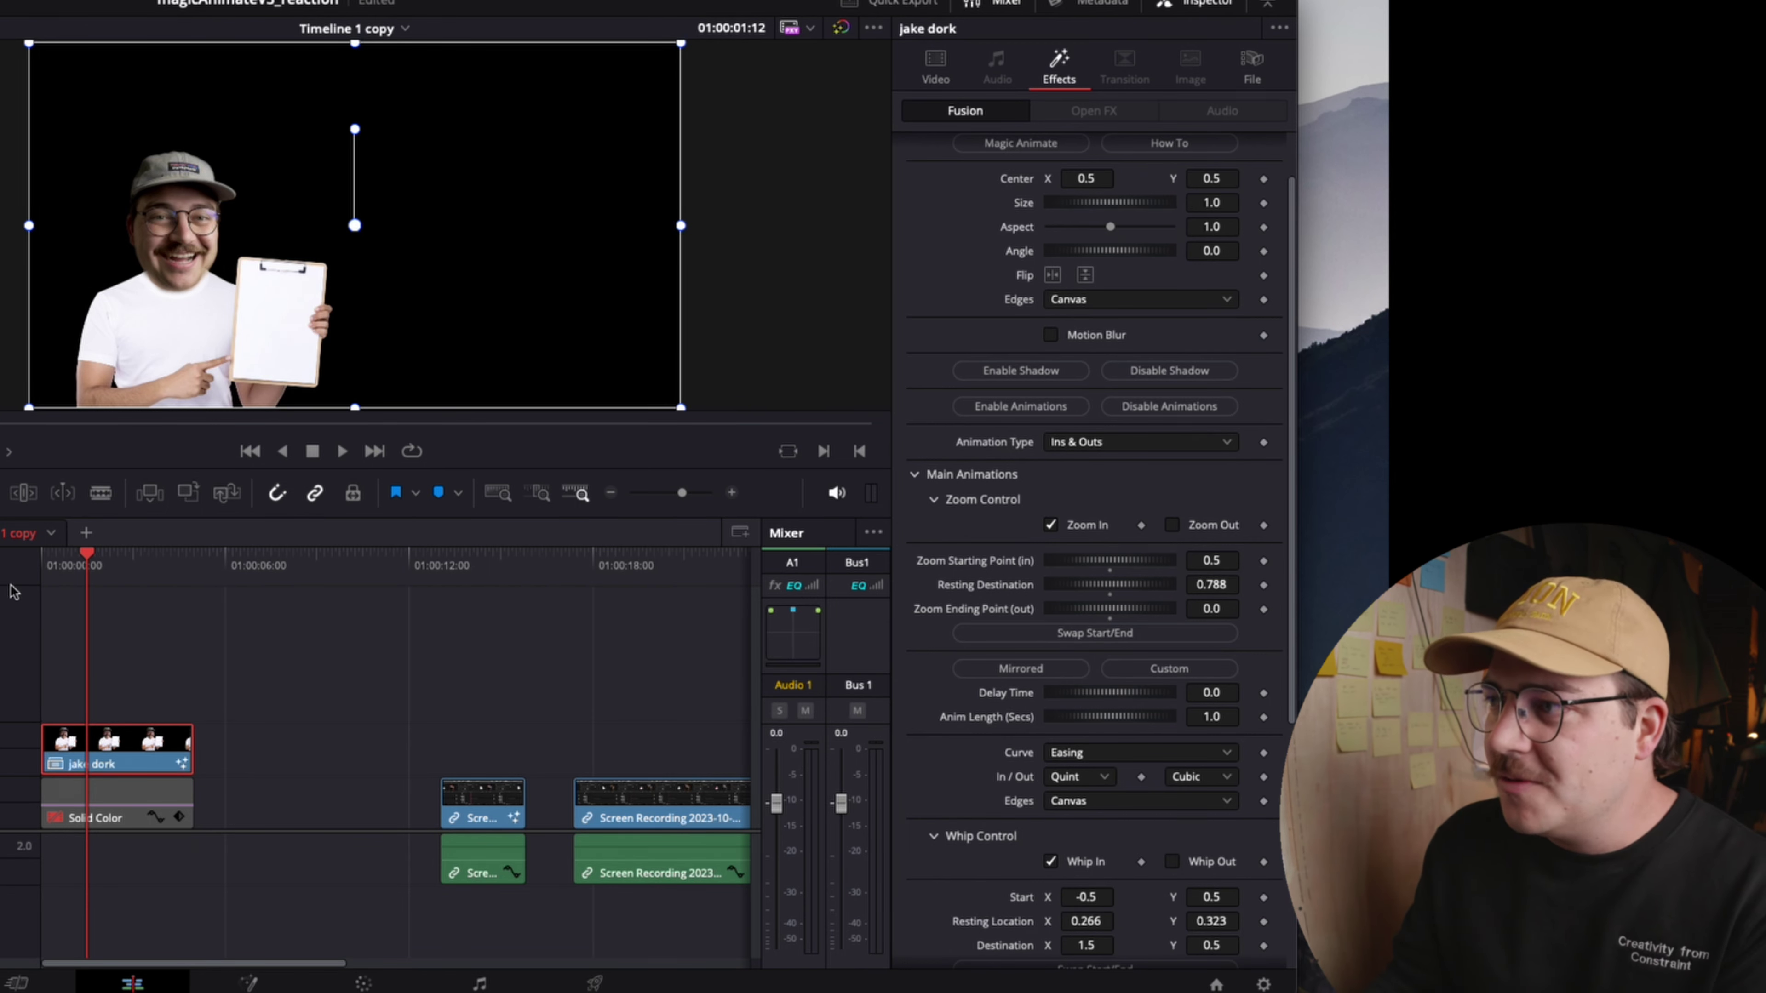
drag(89, 560, 31, 587)
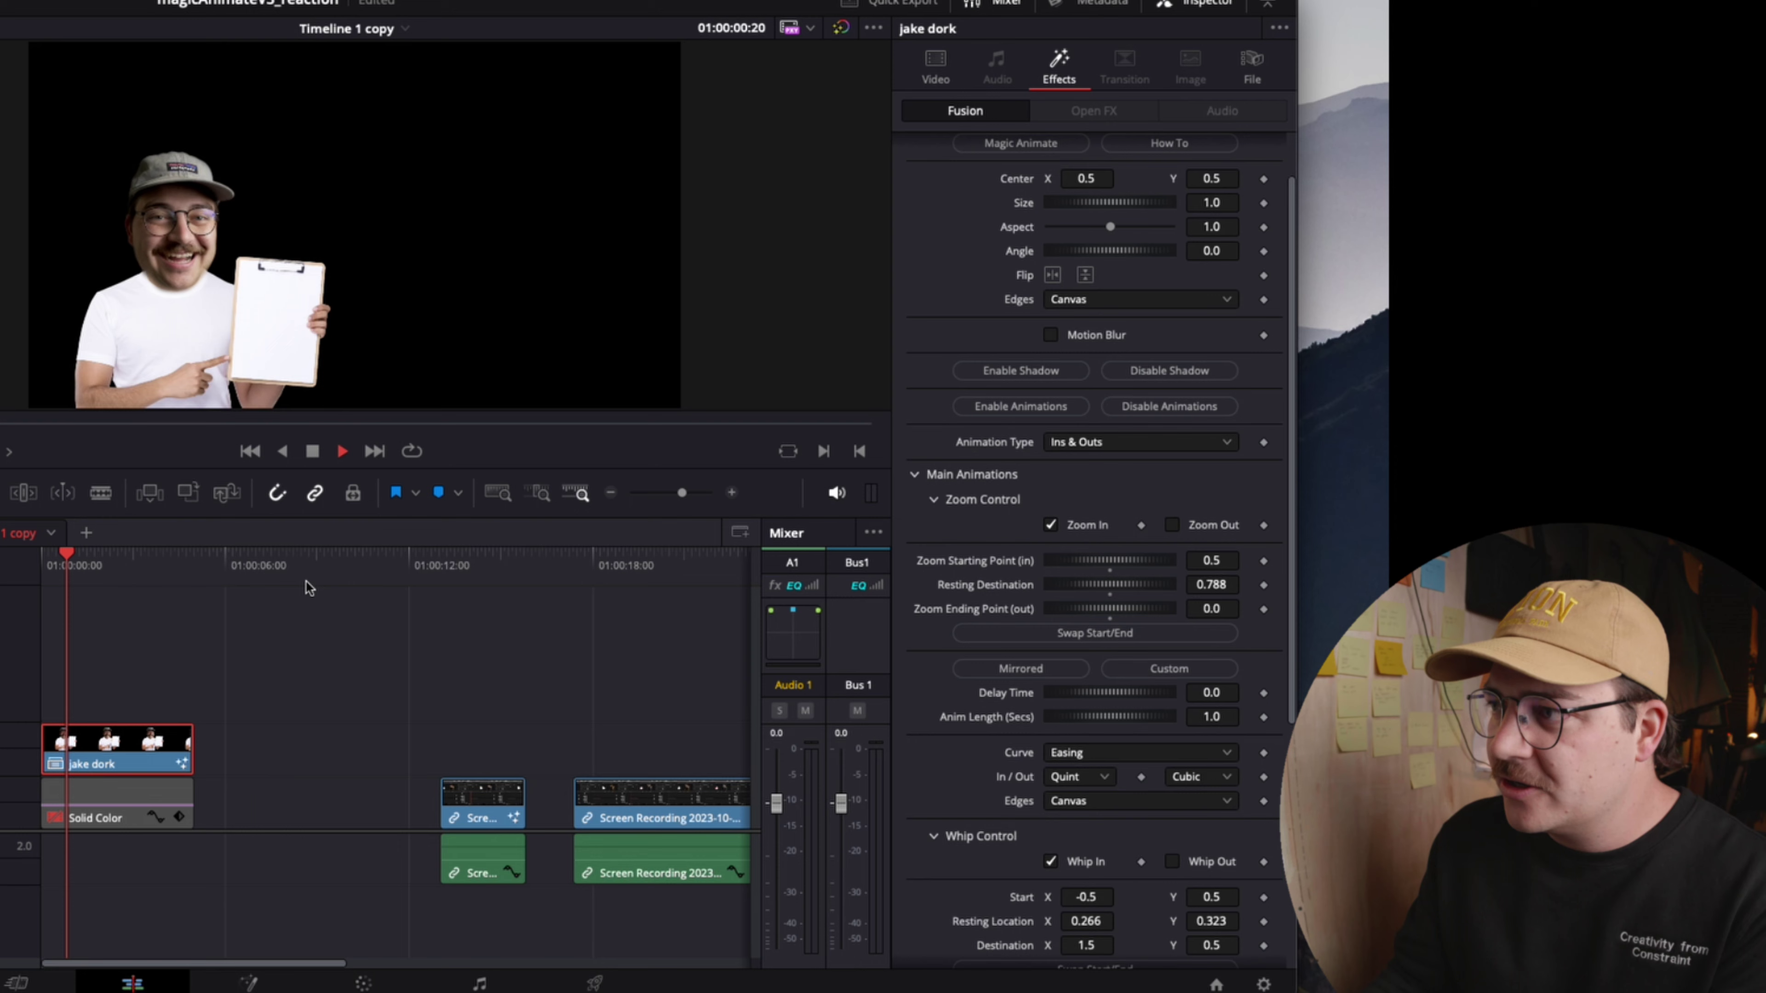
key(space)
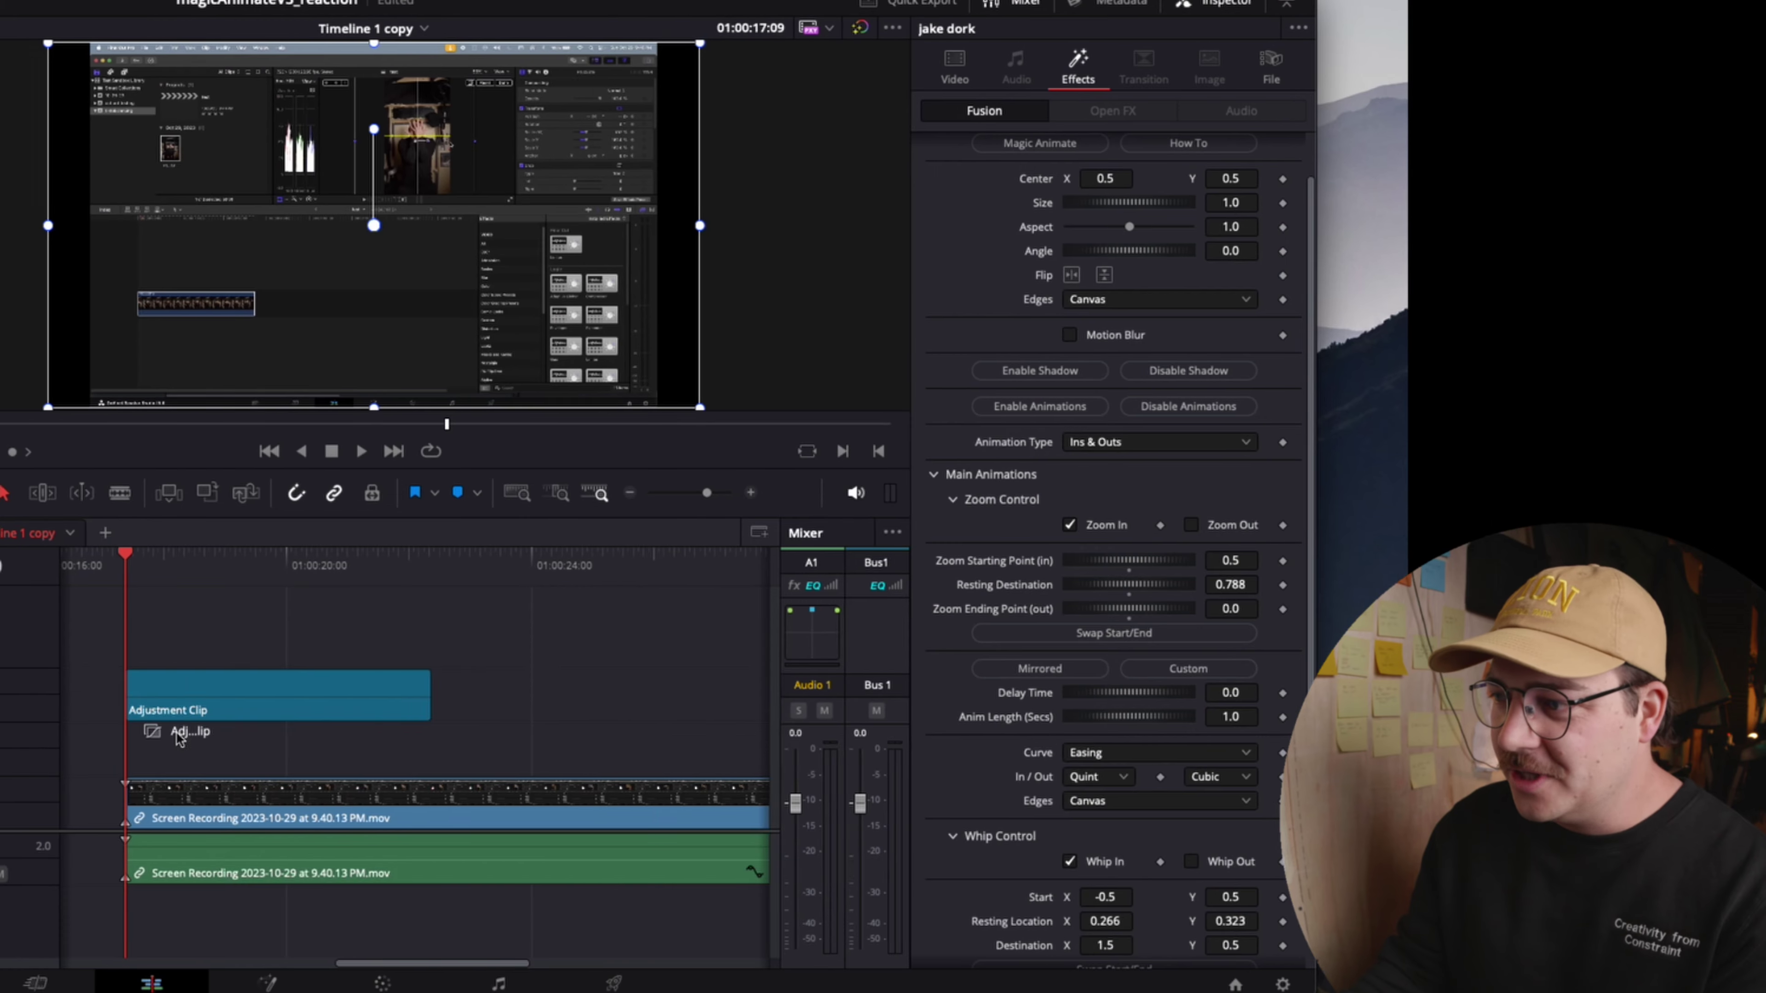
- Add a lengthened Adjustment Clip above the recording and apply MagicAnimateV3 to it
drag(179, 737, 180, 747)
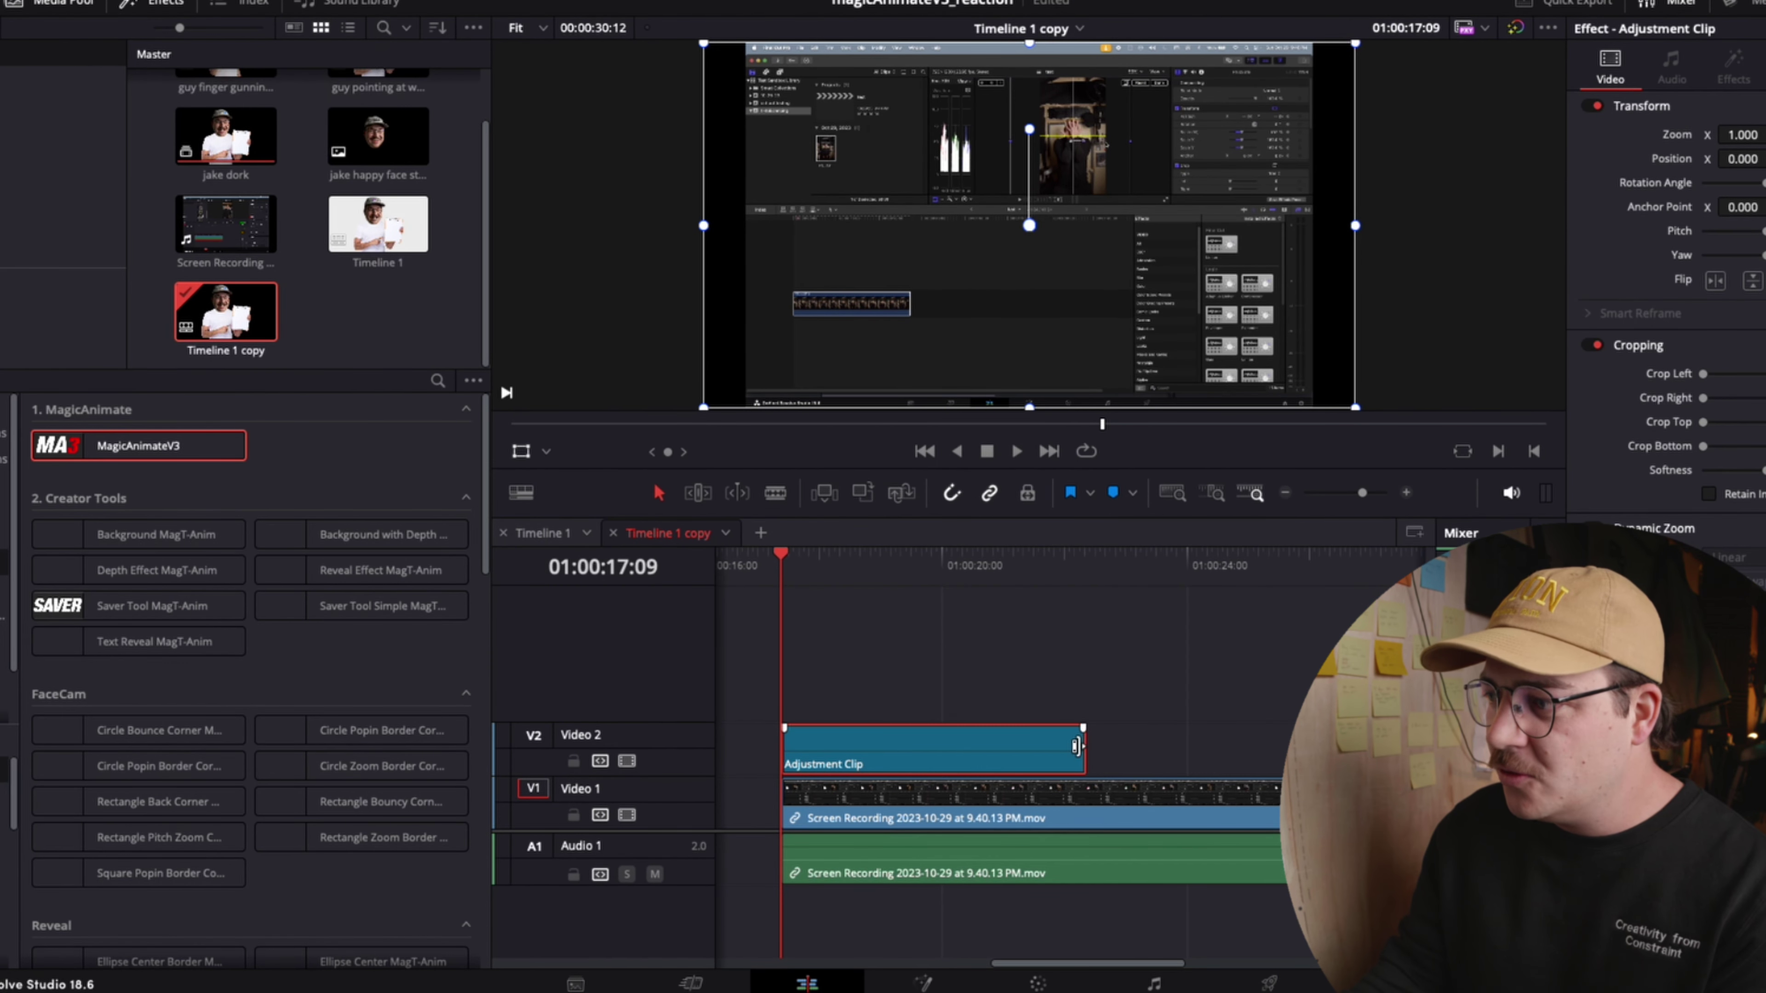
drag(1076, 746, 1296, 746)
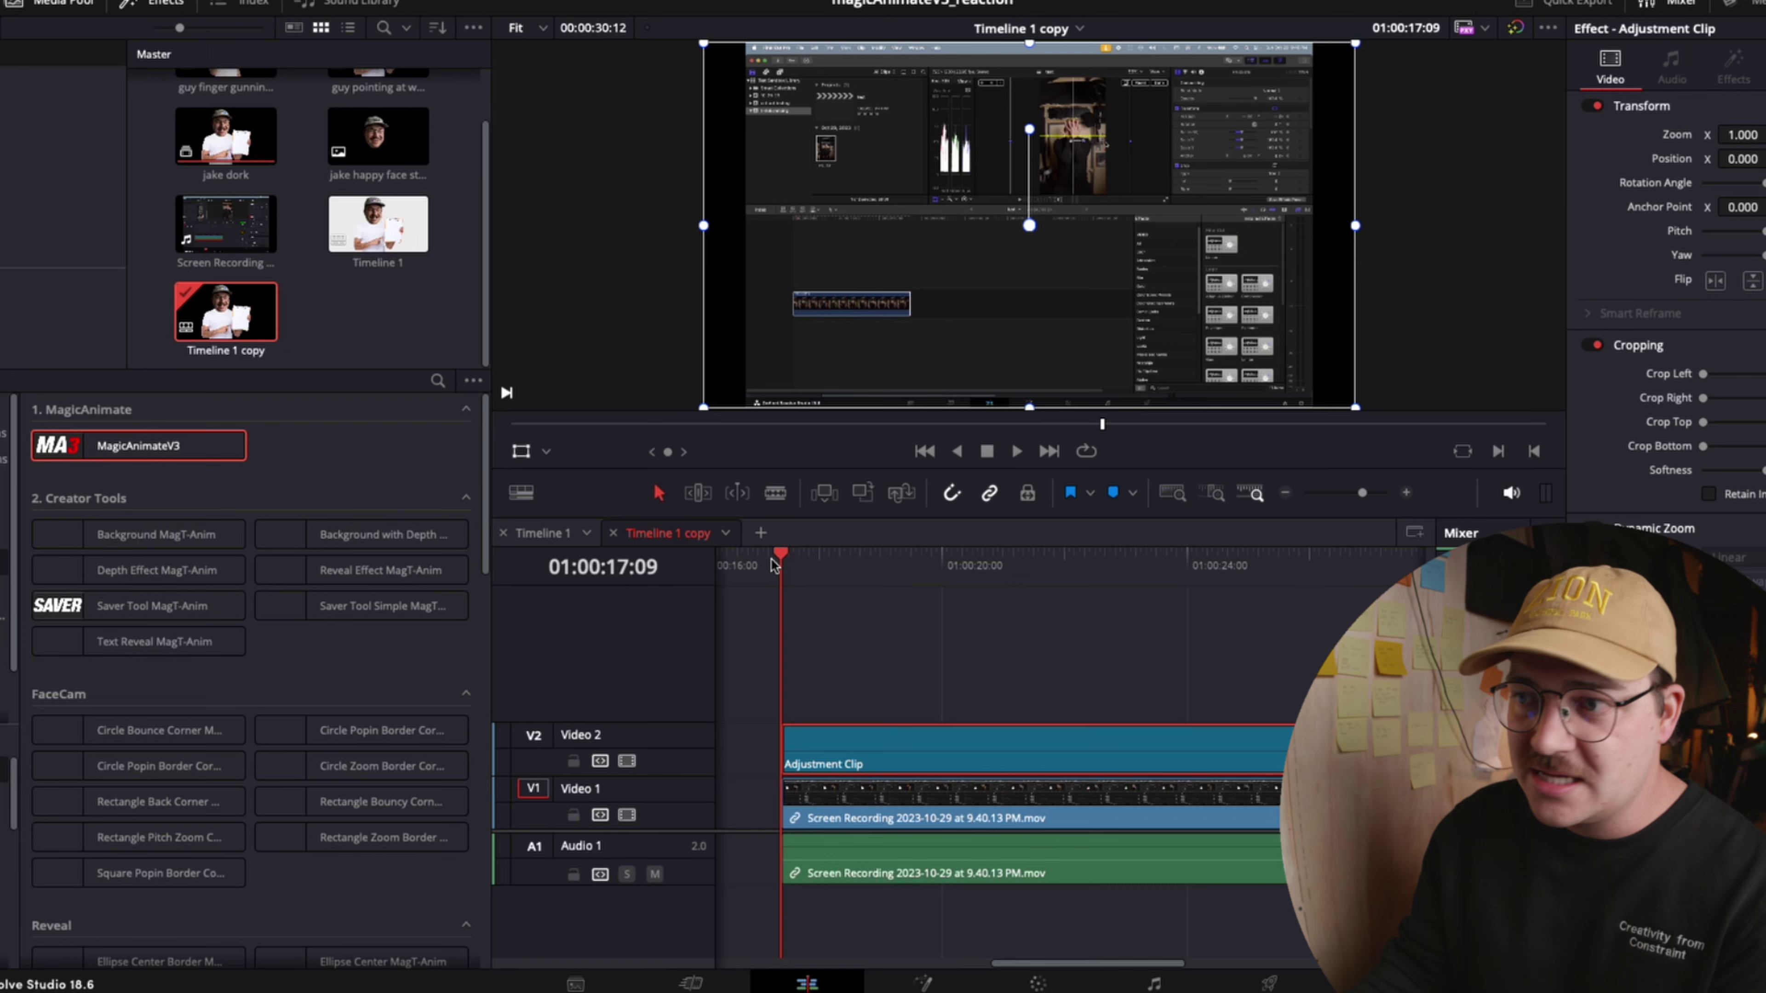
drag(138, 445, 818, 737)
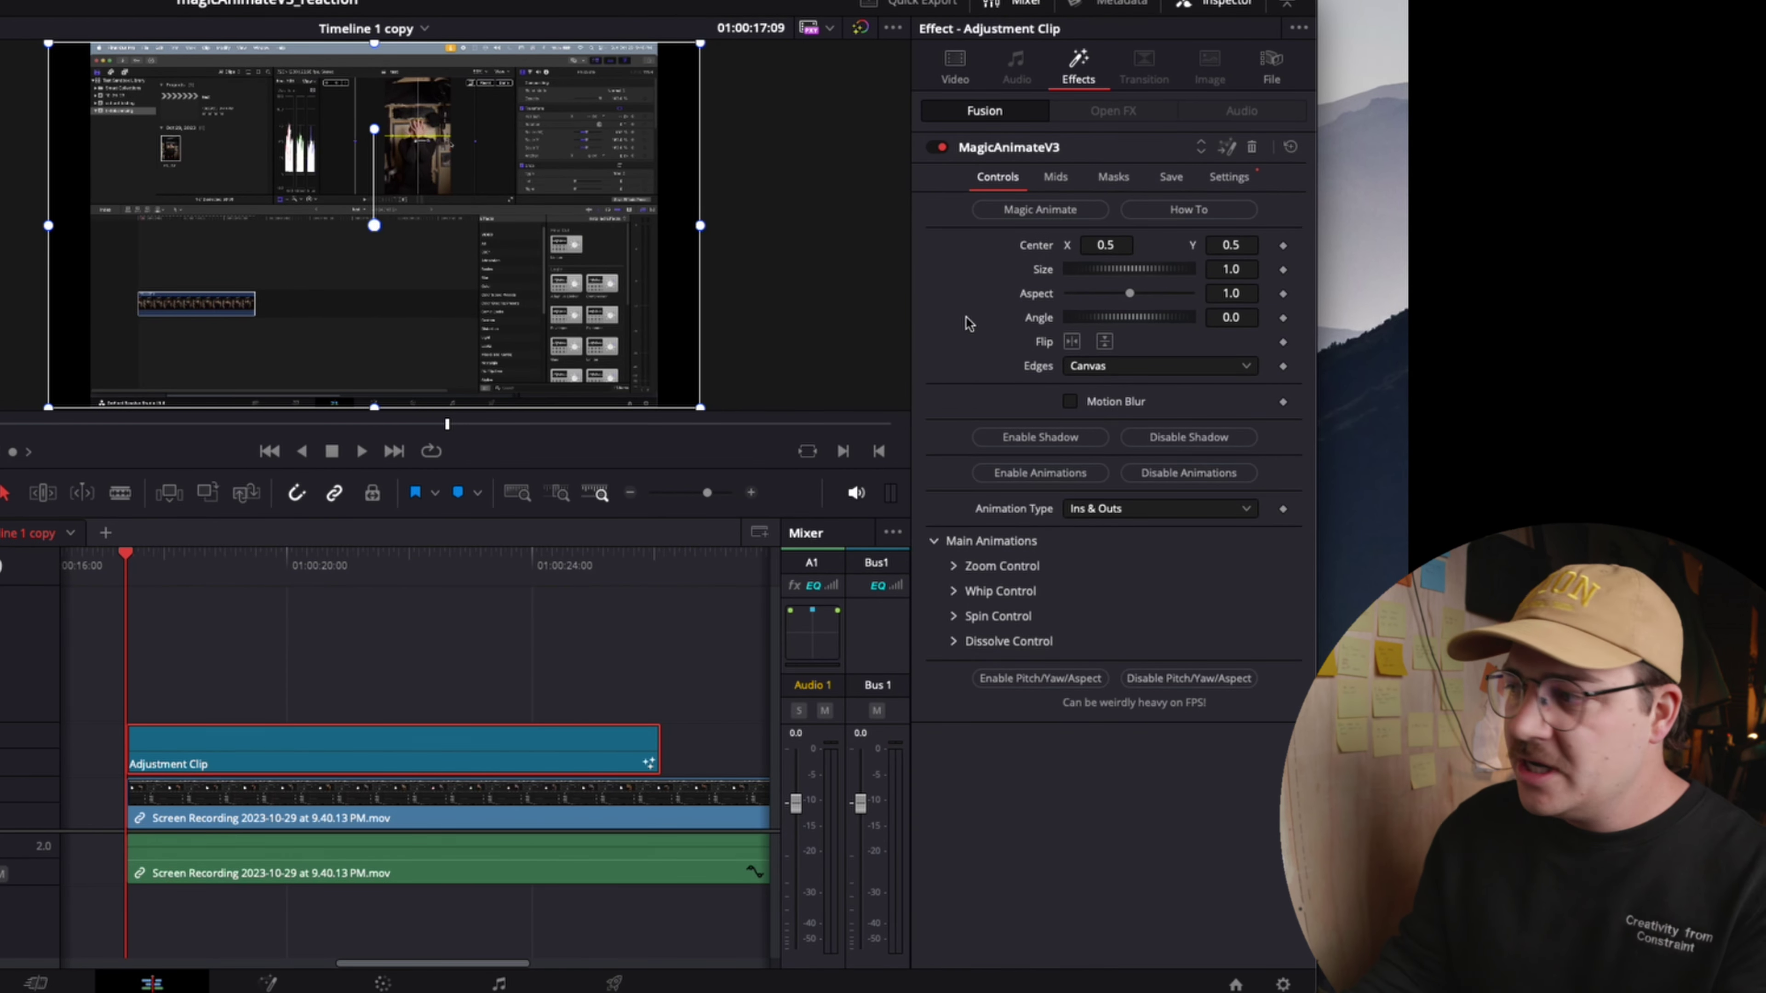
- Turn on Zoom In, starting at 1.0 with a 1.609 Resting Destination
click(952, 565)
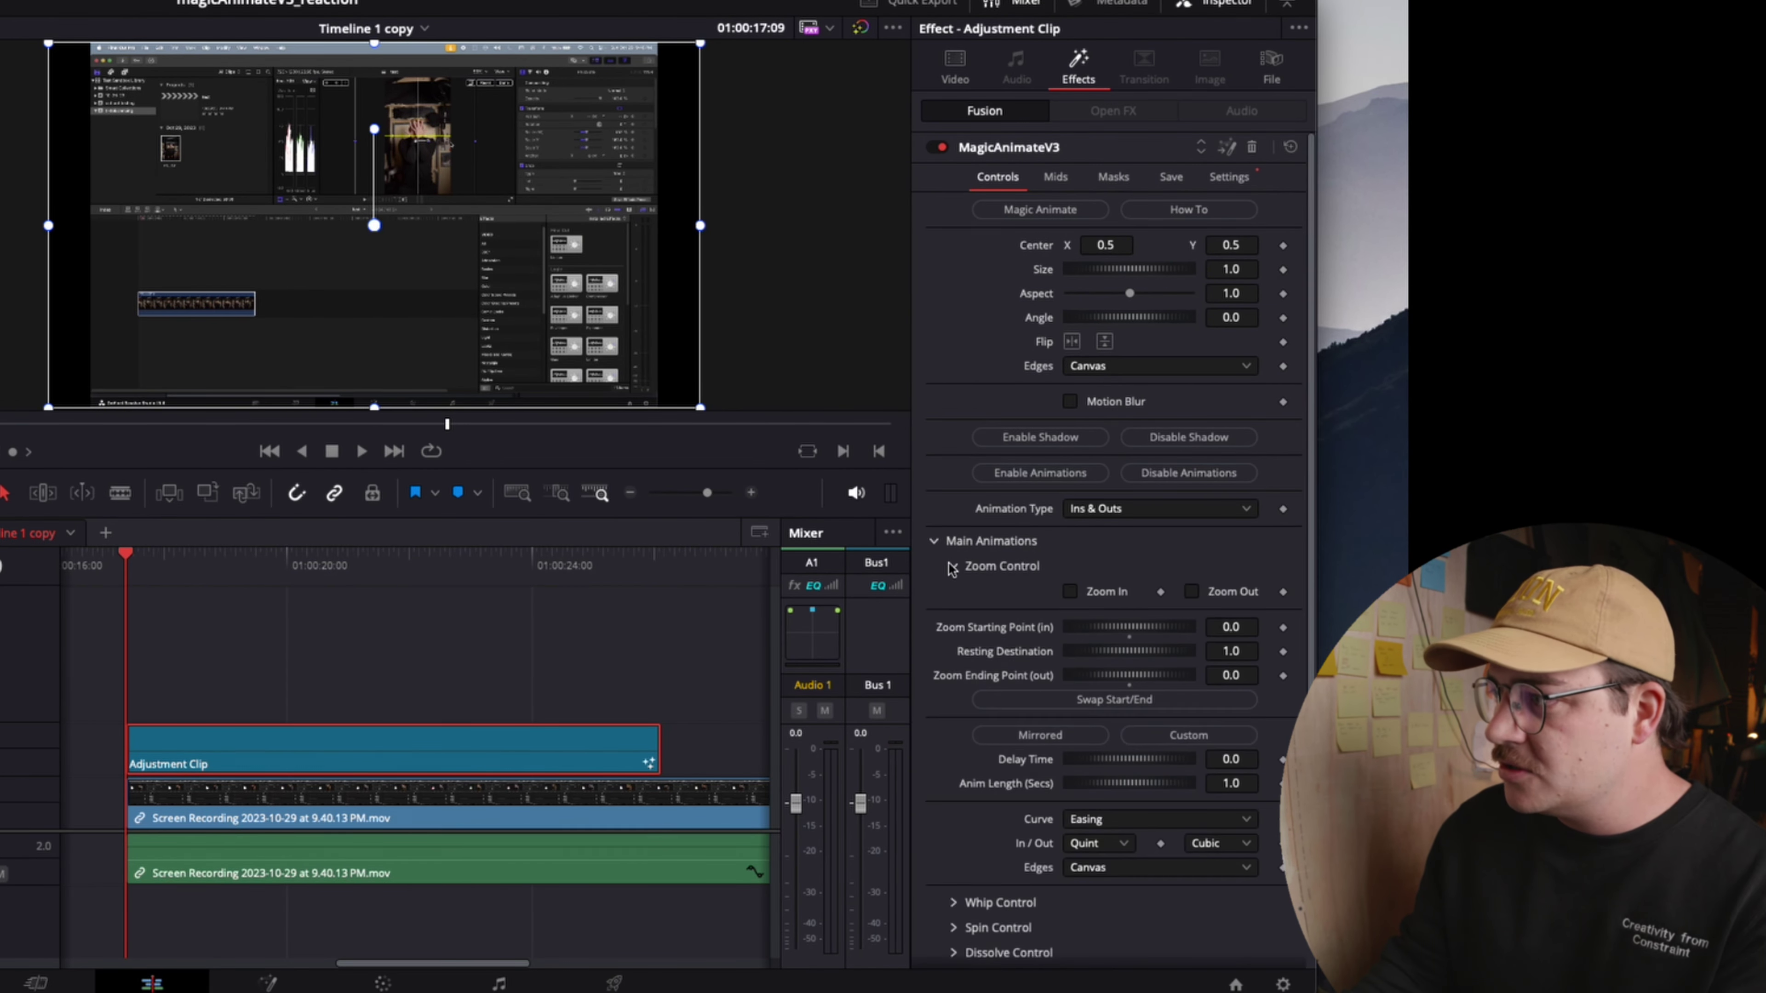
scroll(963, 570, down, 2)
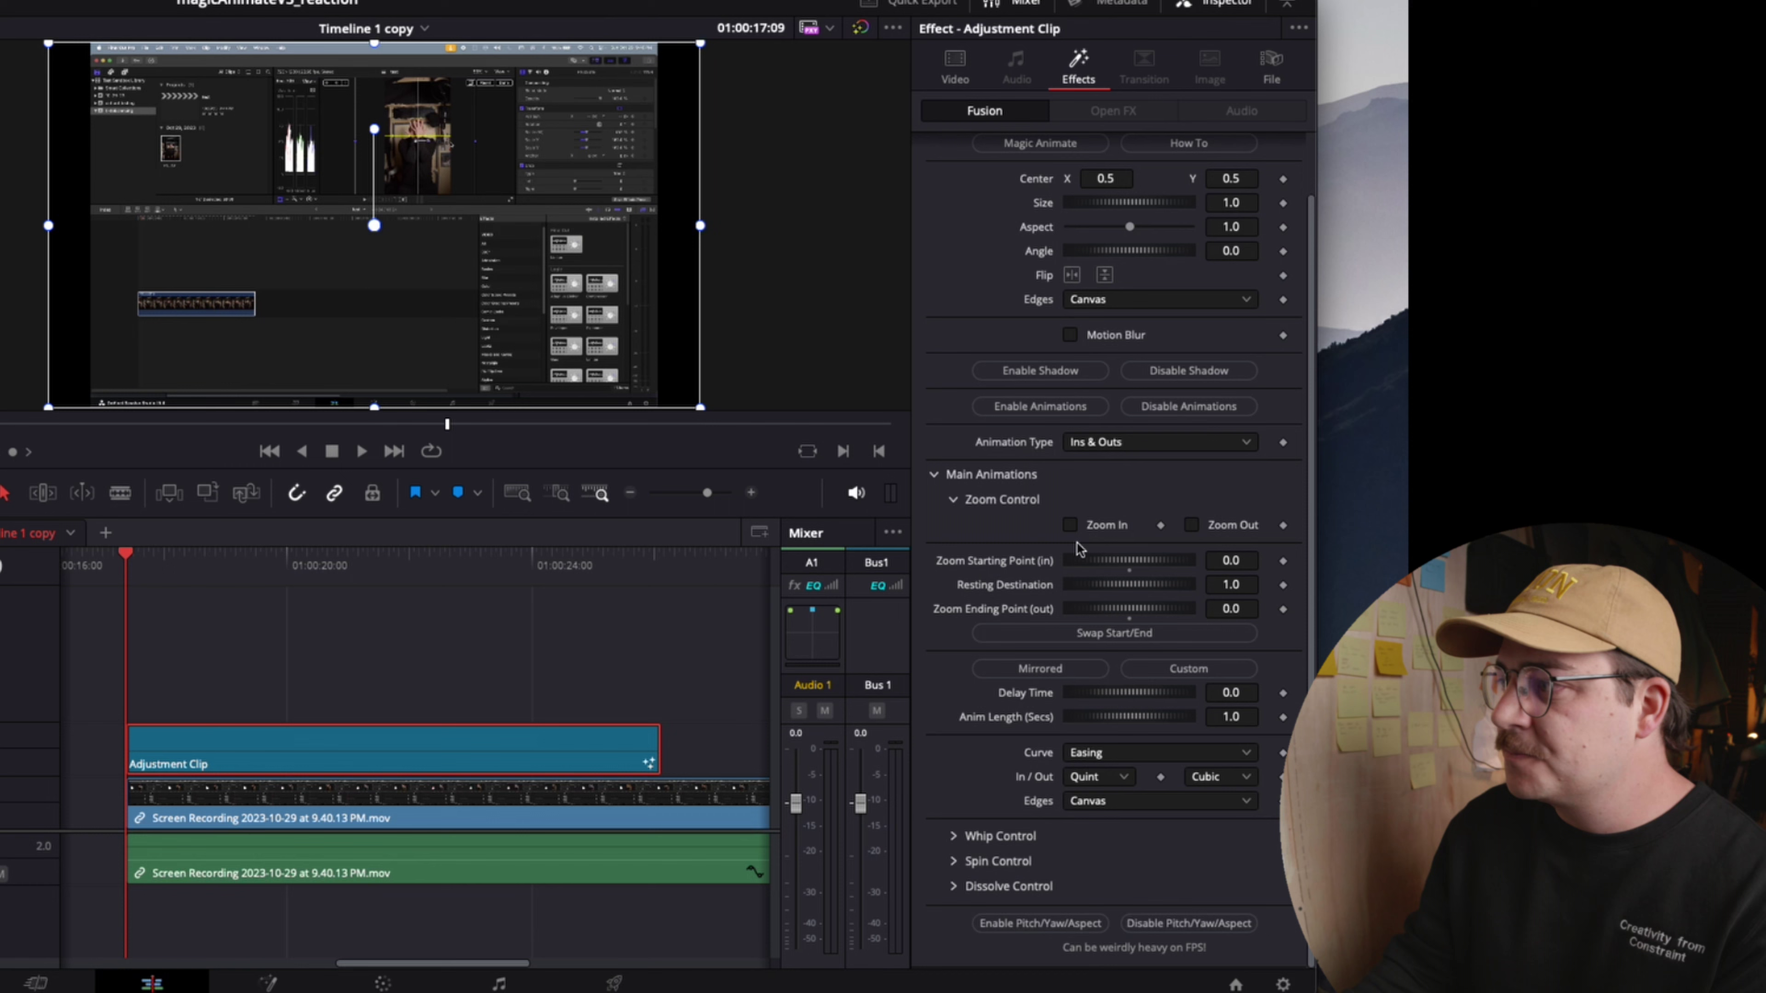
click(1070, 525)
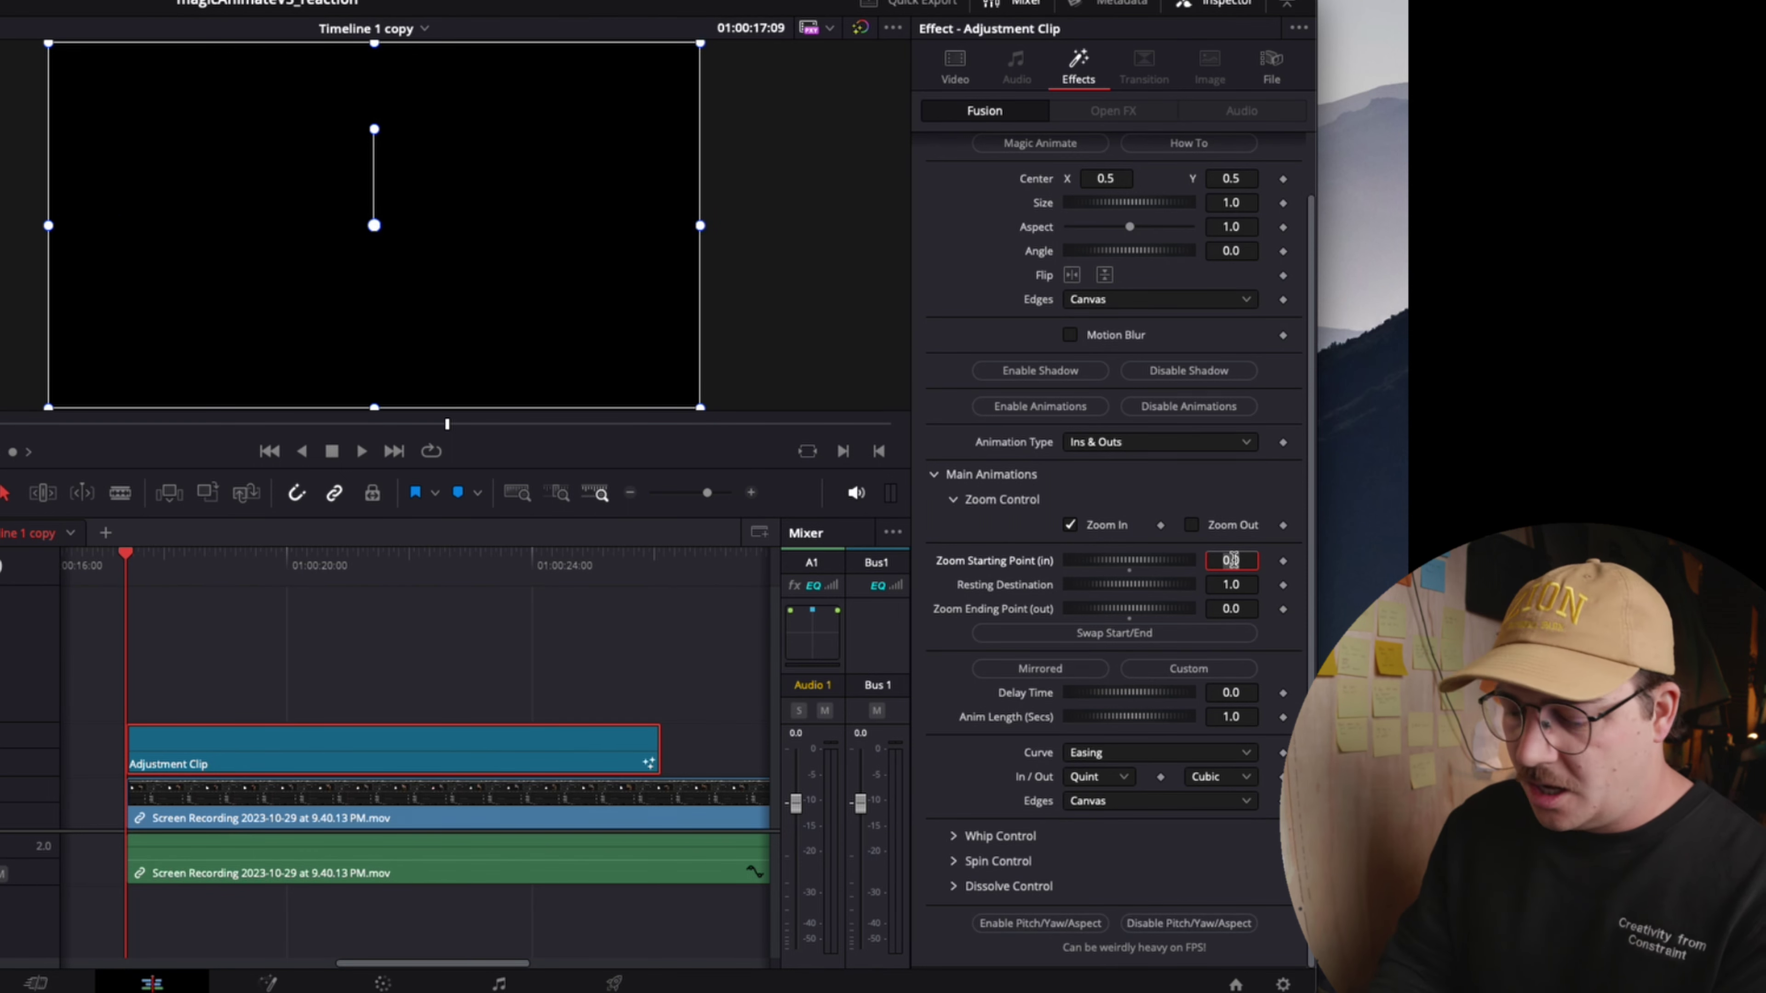
text(1)
key(Tab)
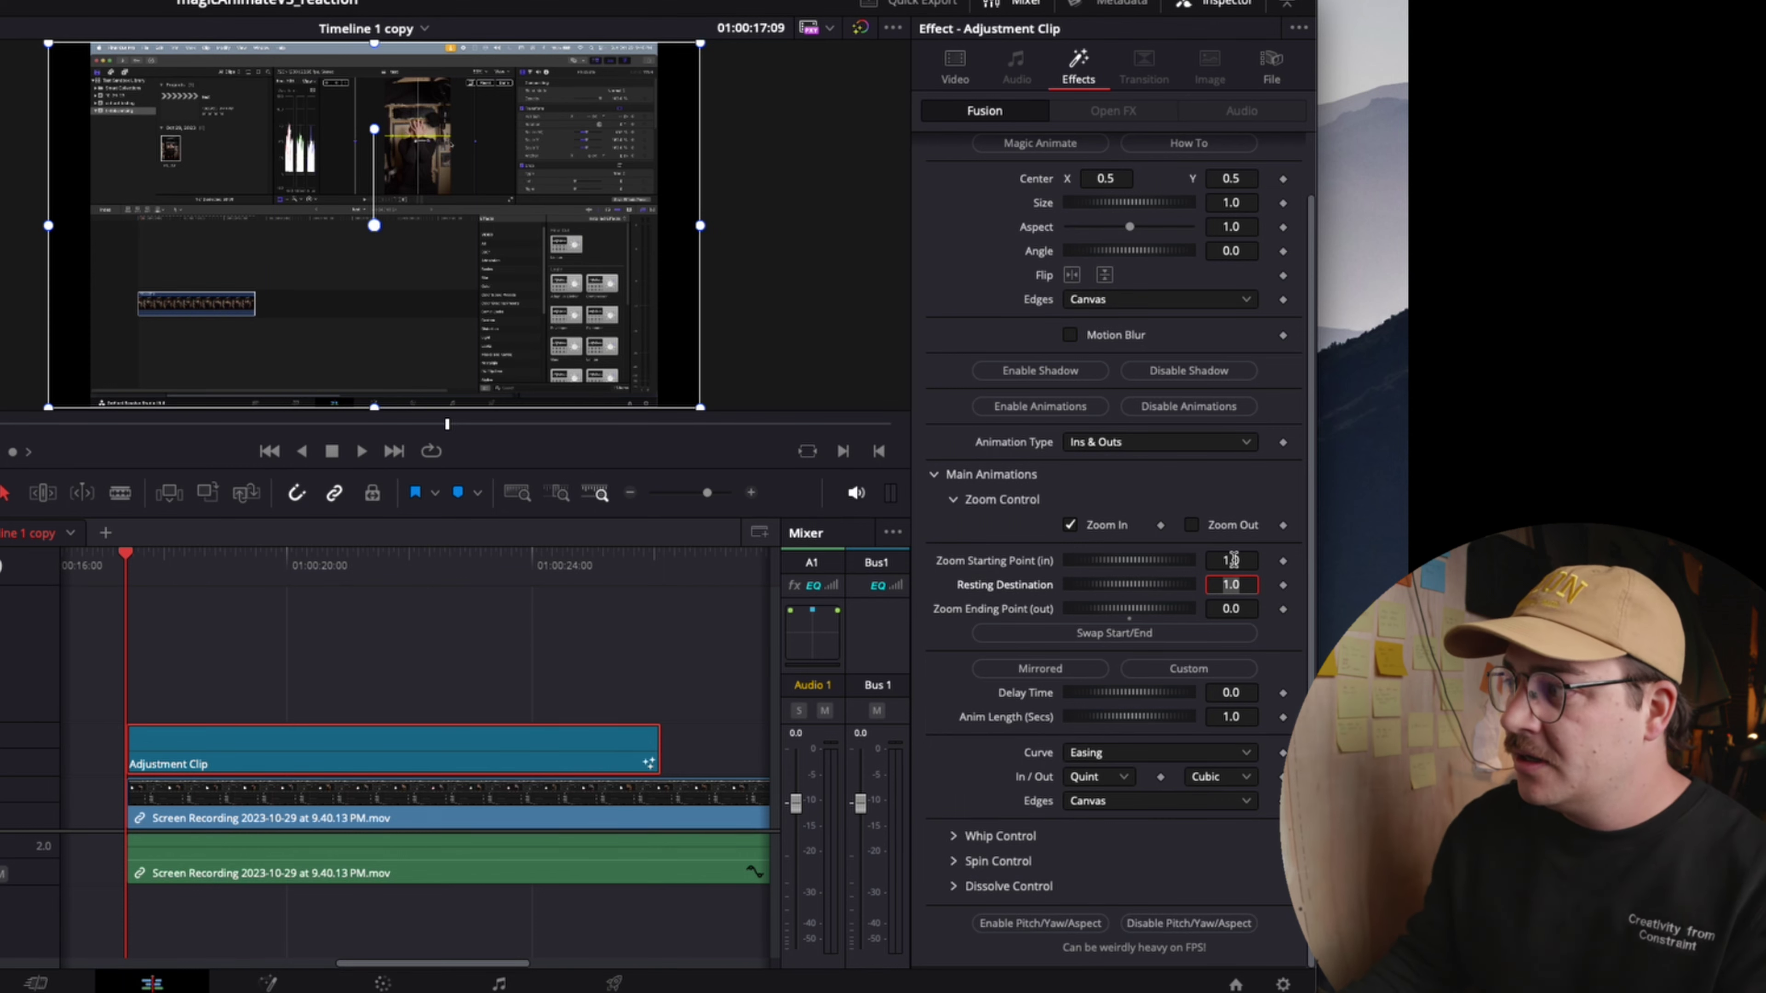
click(181, 565)
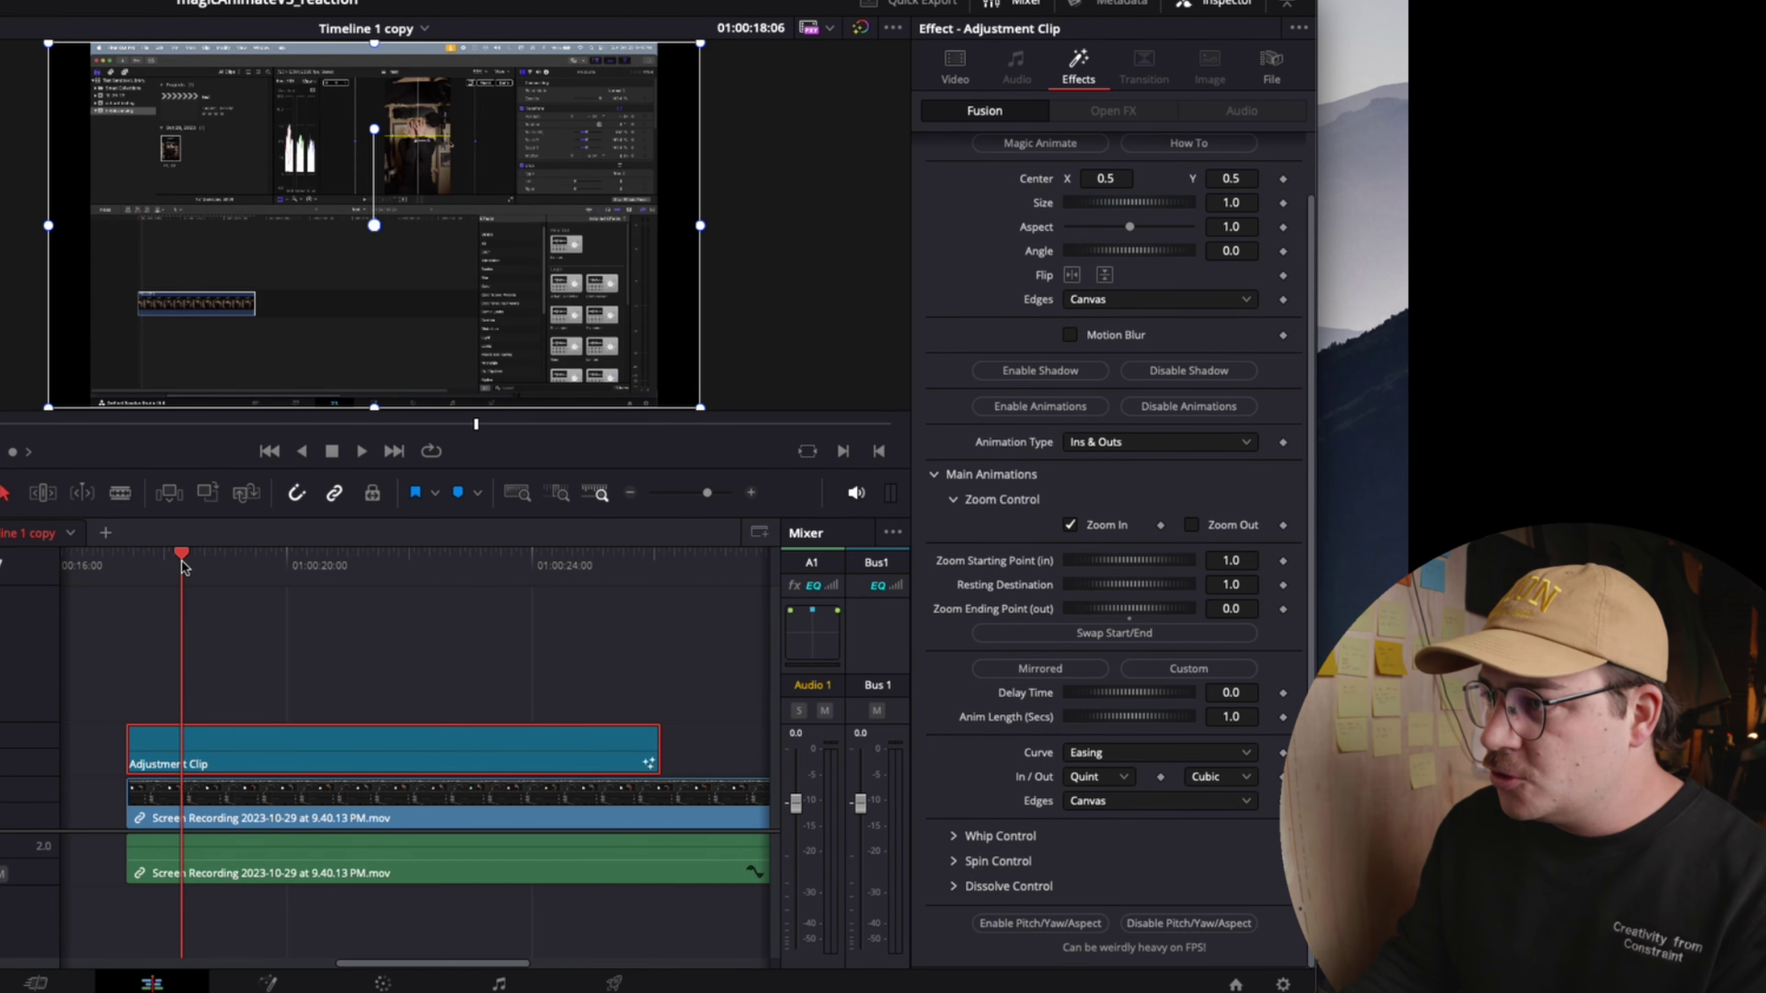
drag(1134, 581, 1194, 586)
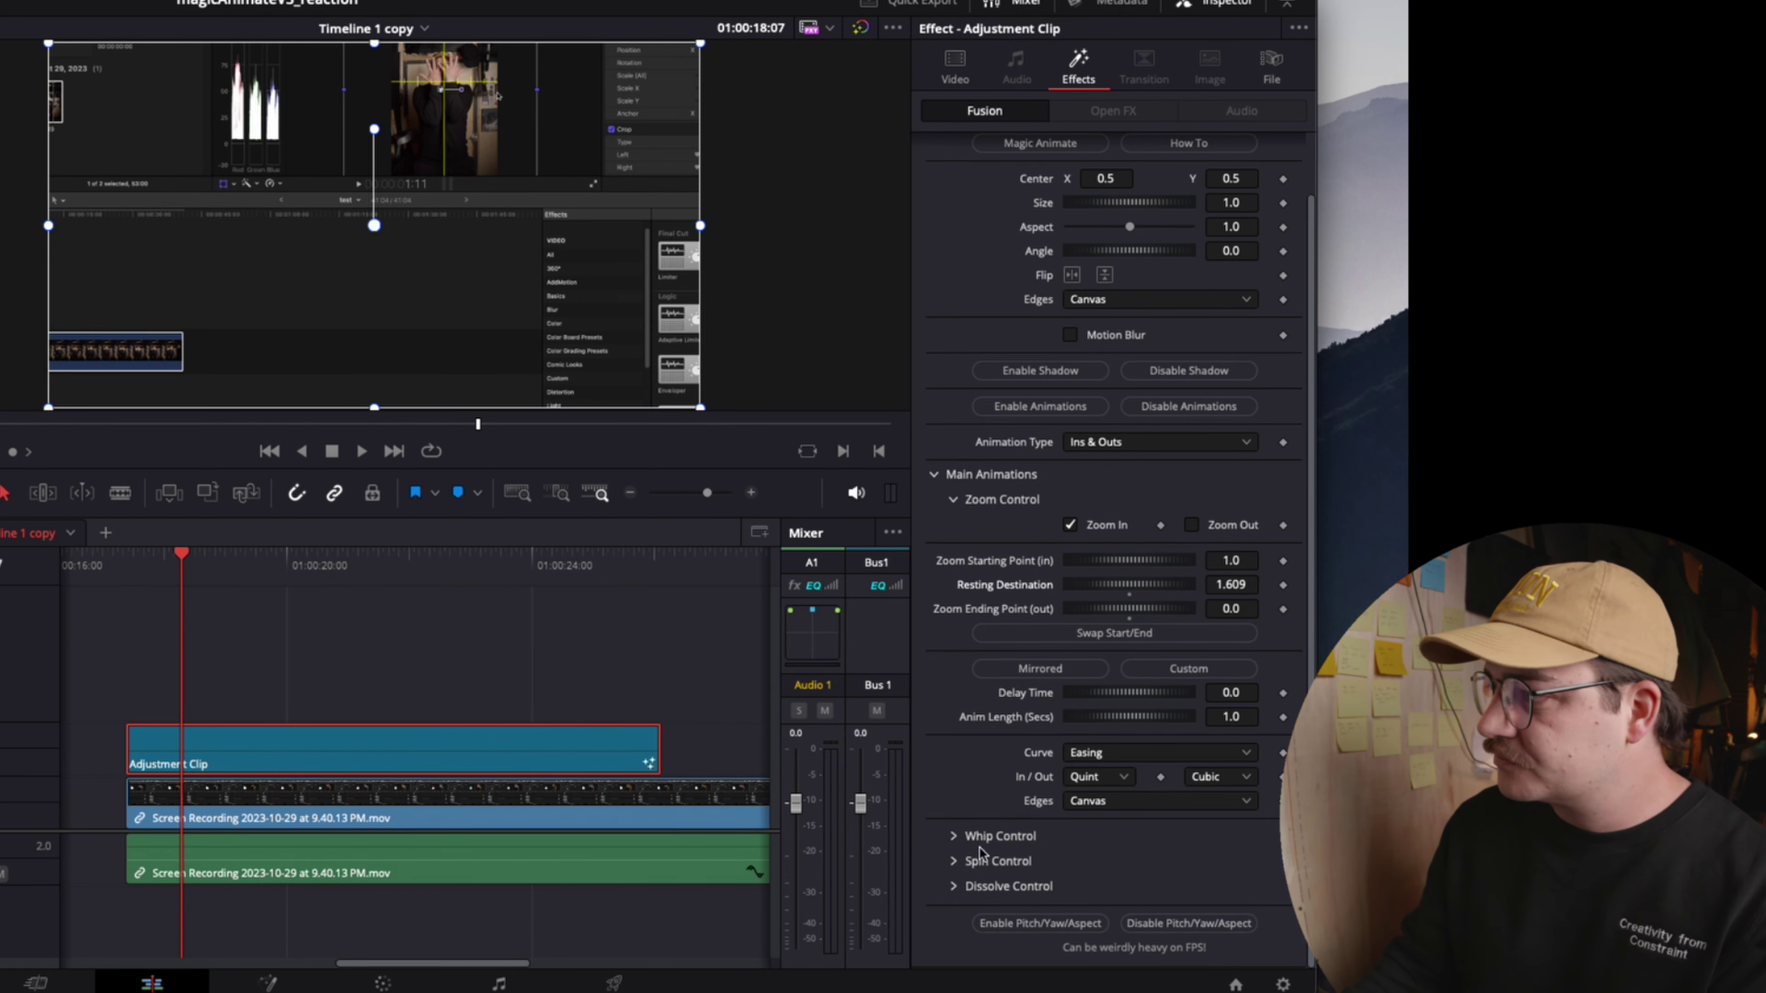
- Set the whip Resting Location to X 0.698, Y 0.661 and play it back
click(952, 838)
scroll(957, 771, down, 3)
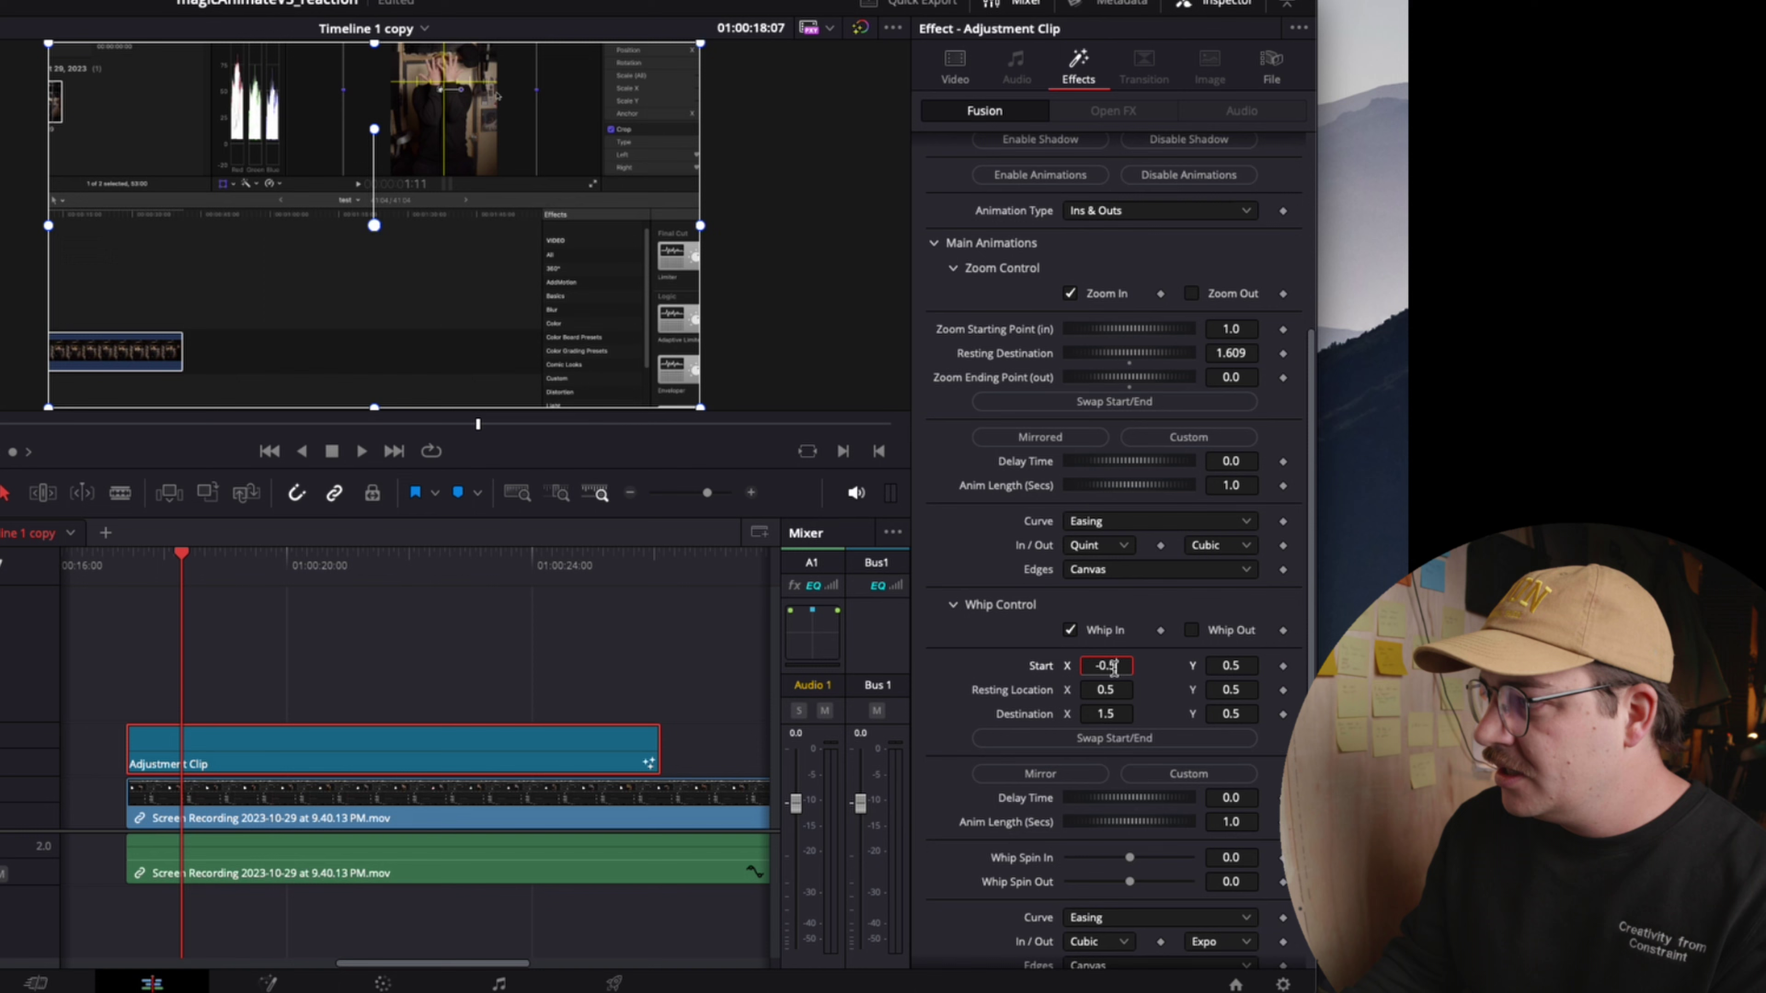
key(Tab)
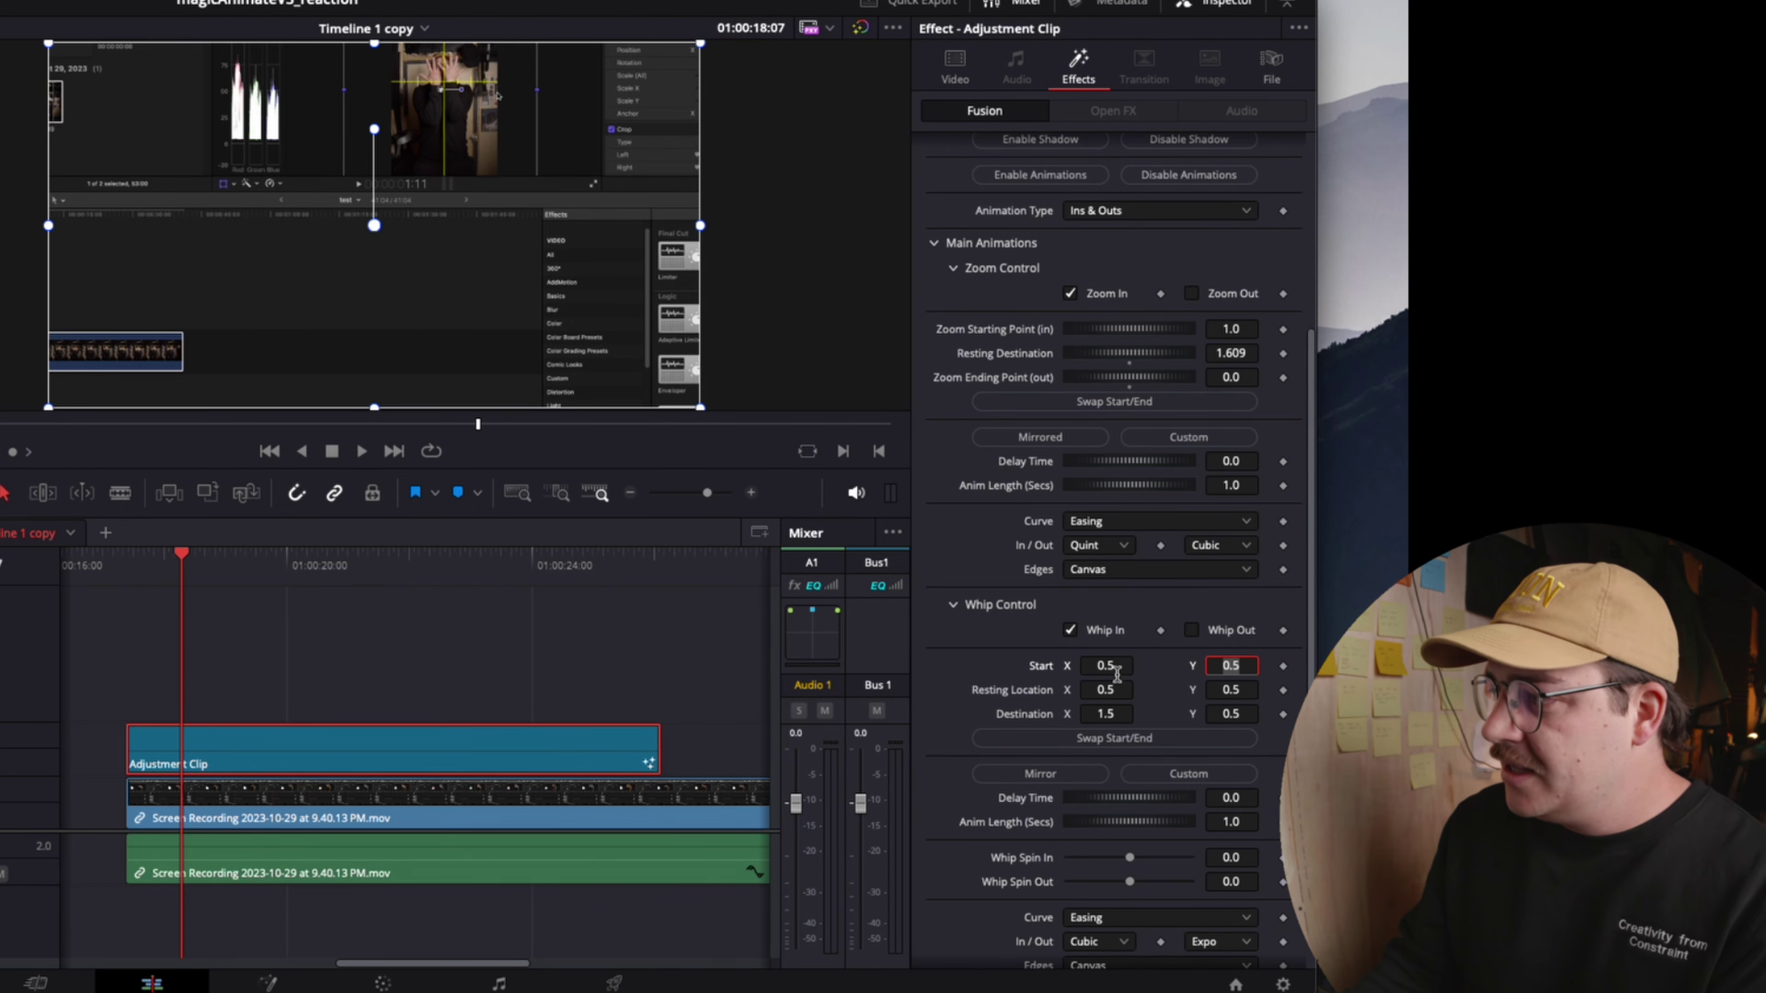
drag(1101, 692, 1241, 688)
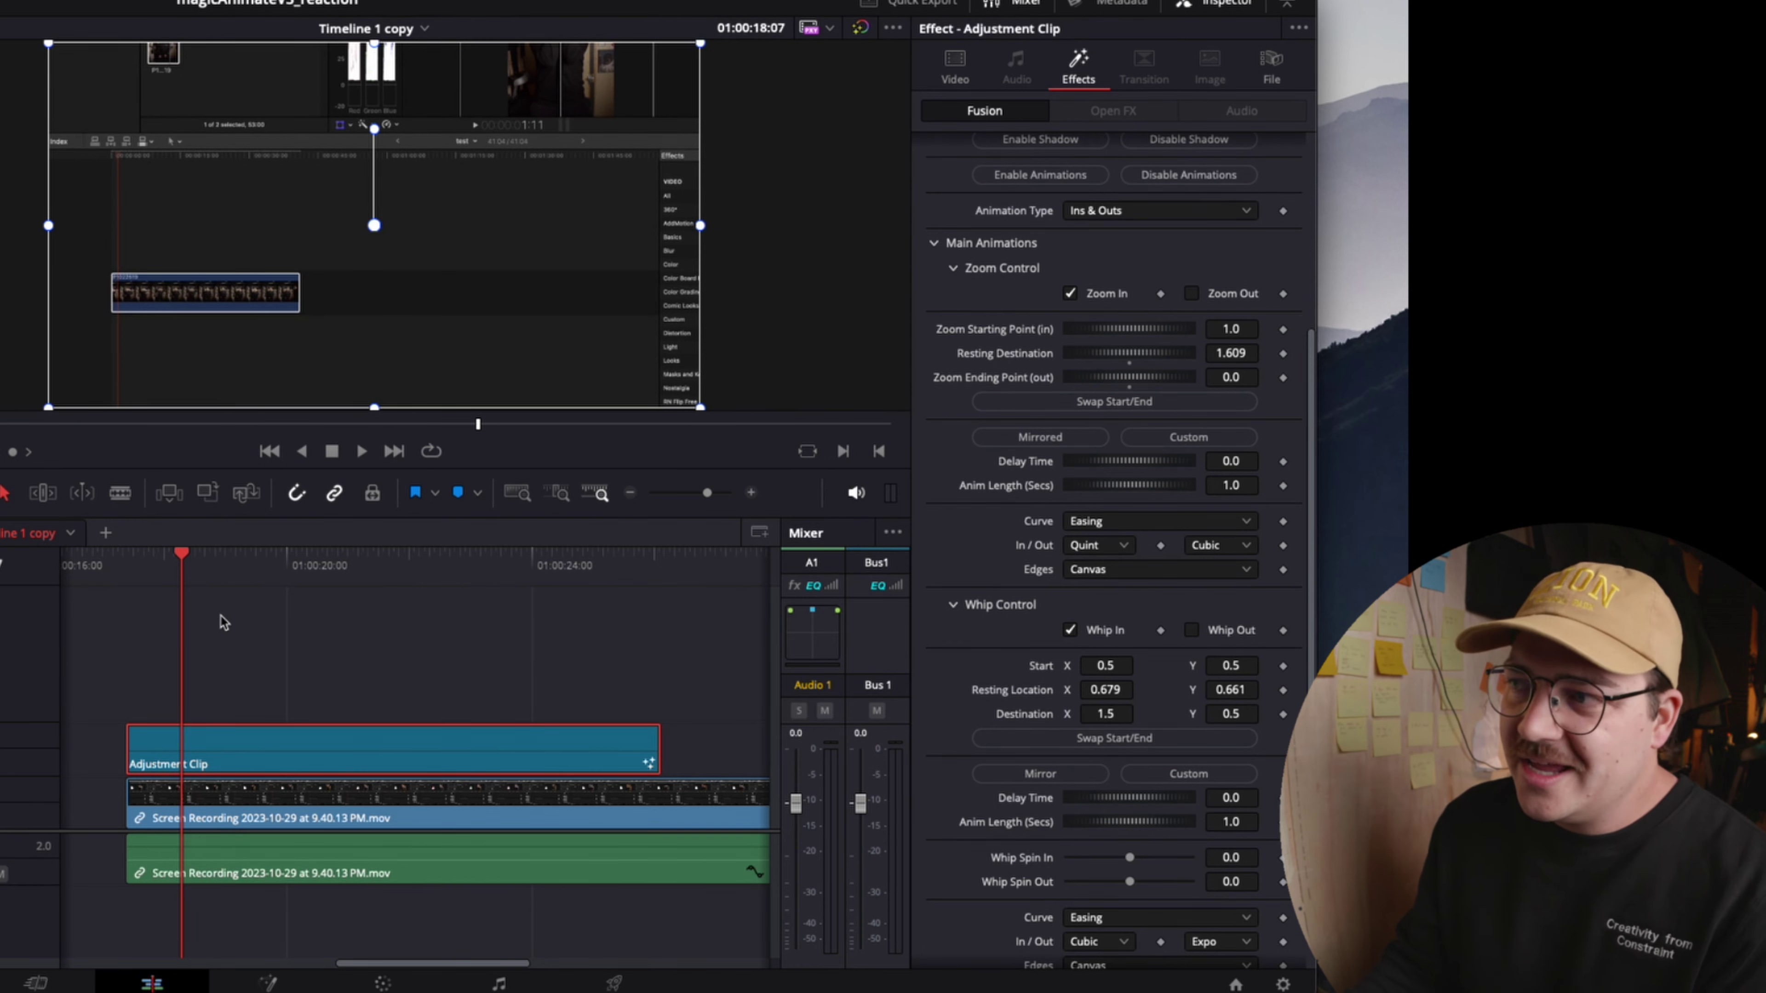
drag(1108, 689, 1120, 686)
click(128, 576)
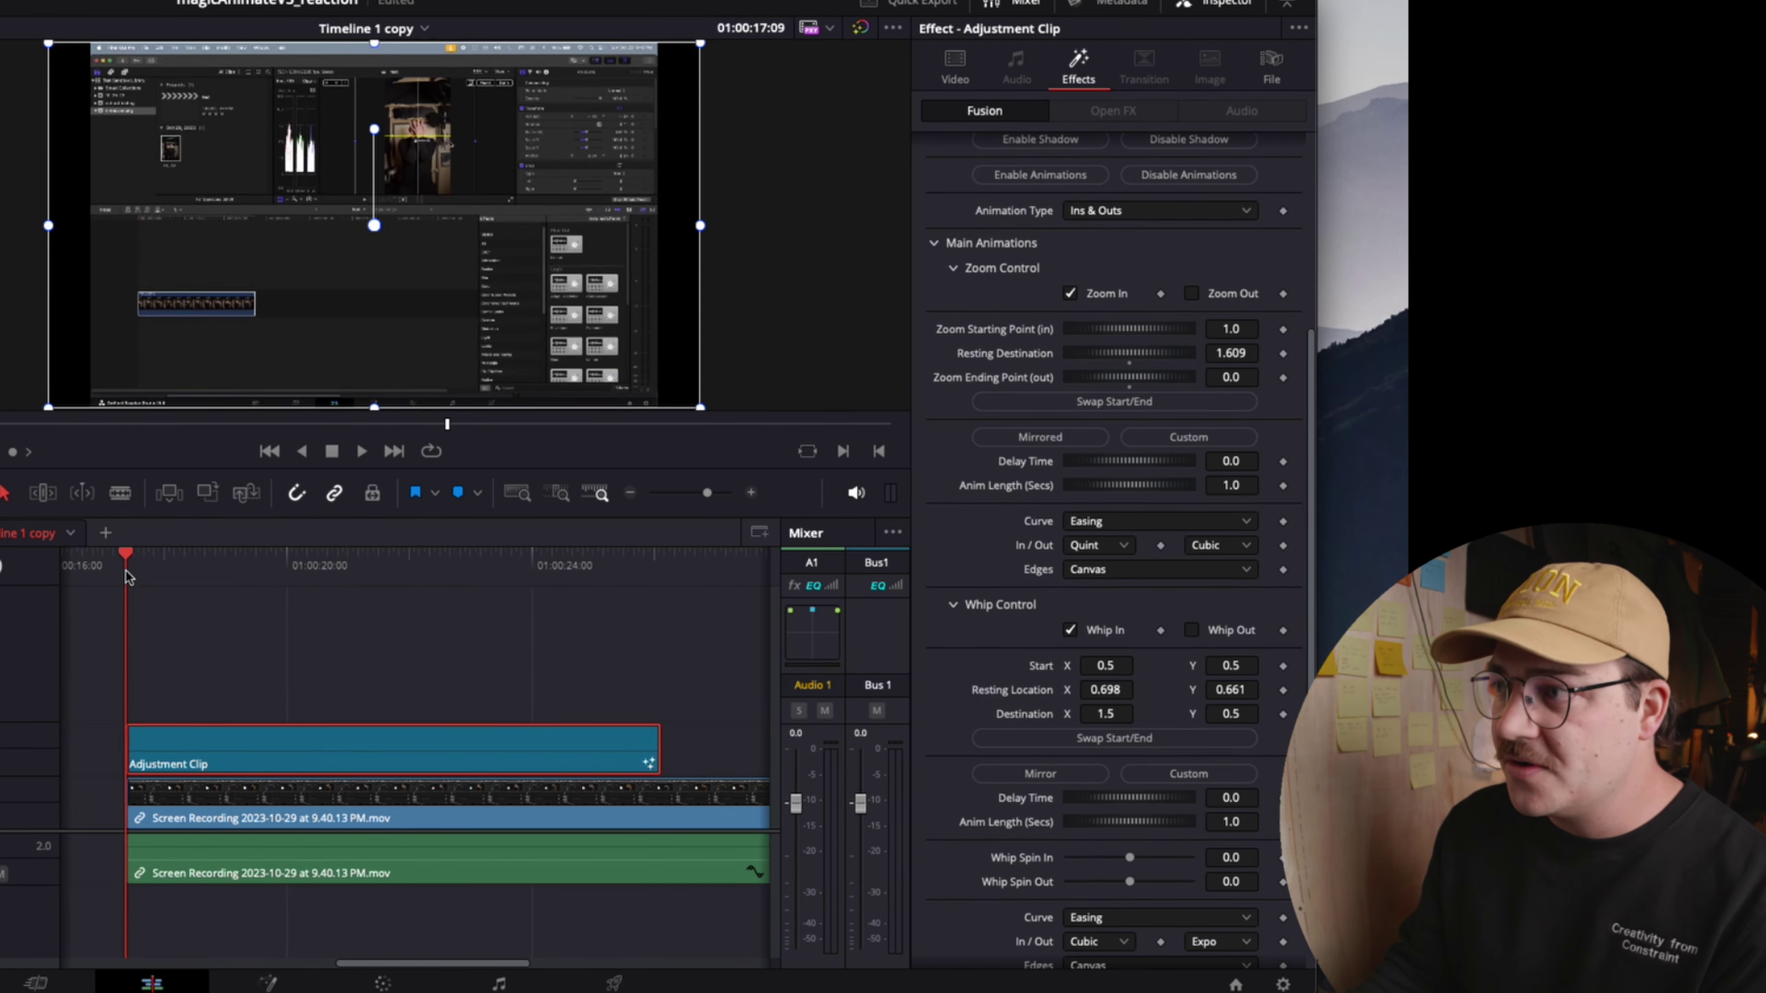
key(space)
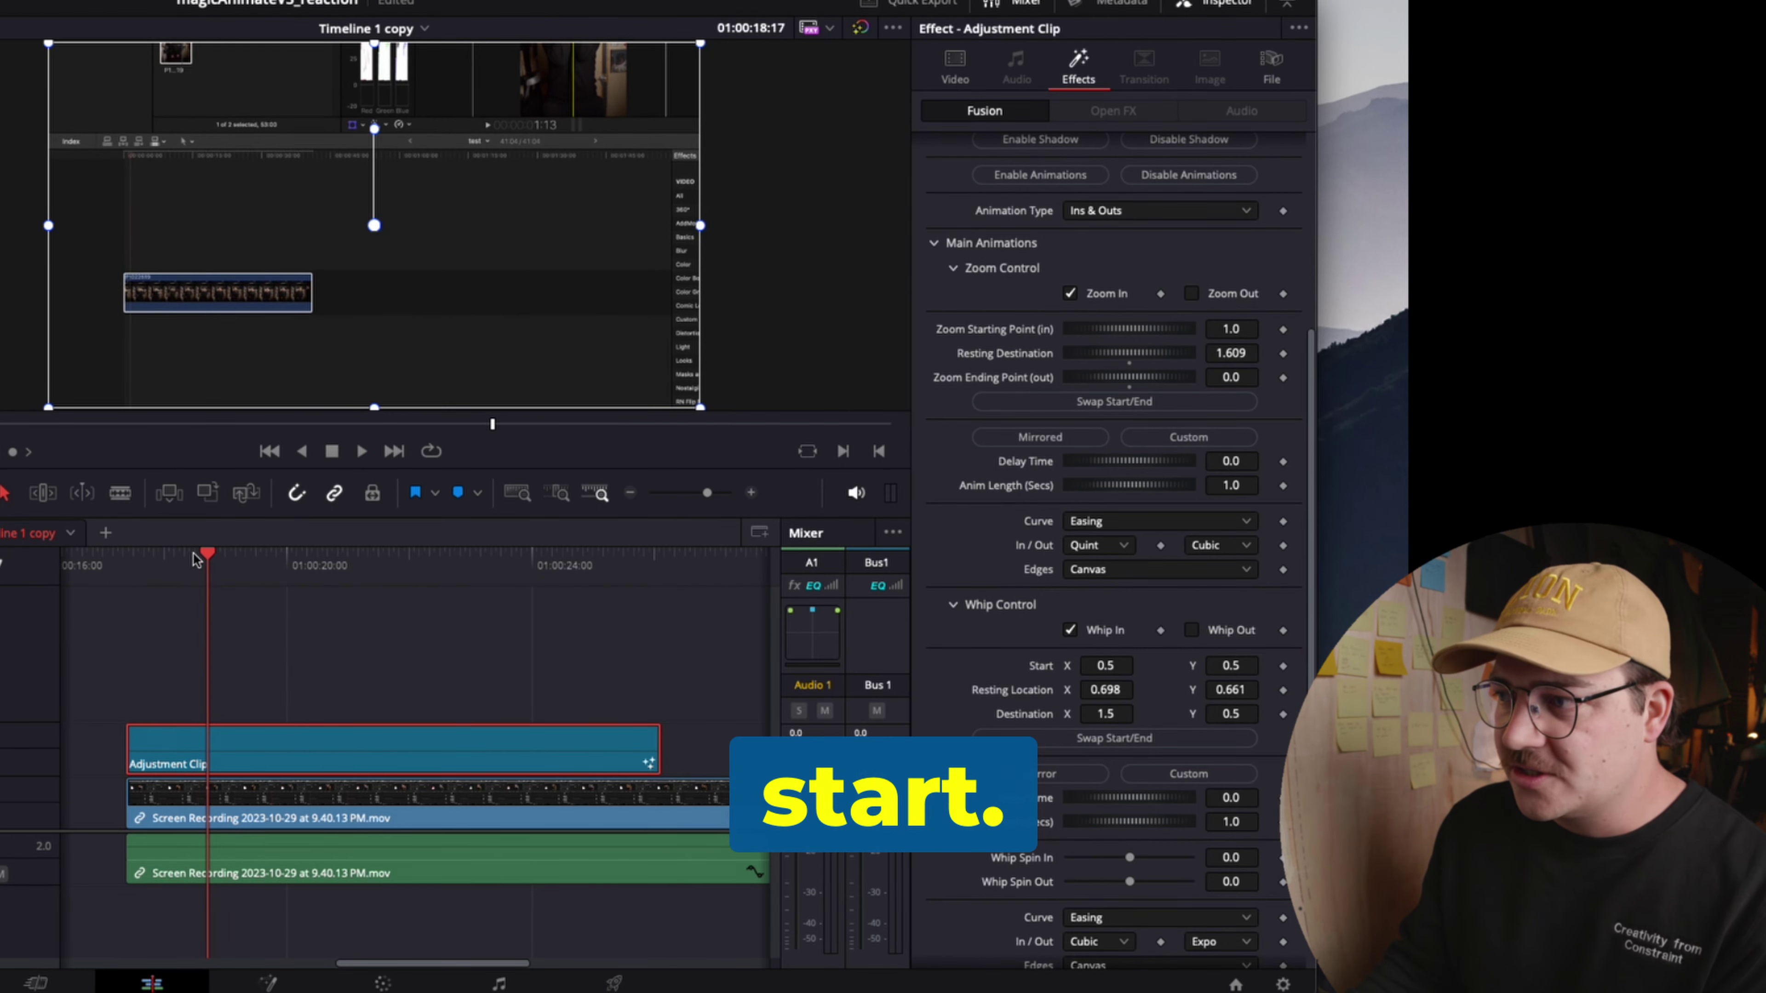
- Split the adjustment clip at the playhead with Ctrl+B and select the second piece
key(space)
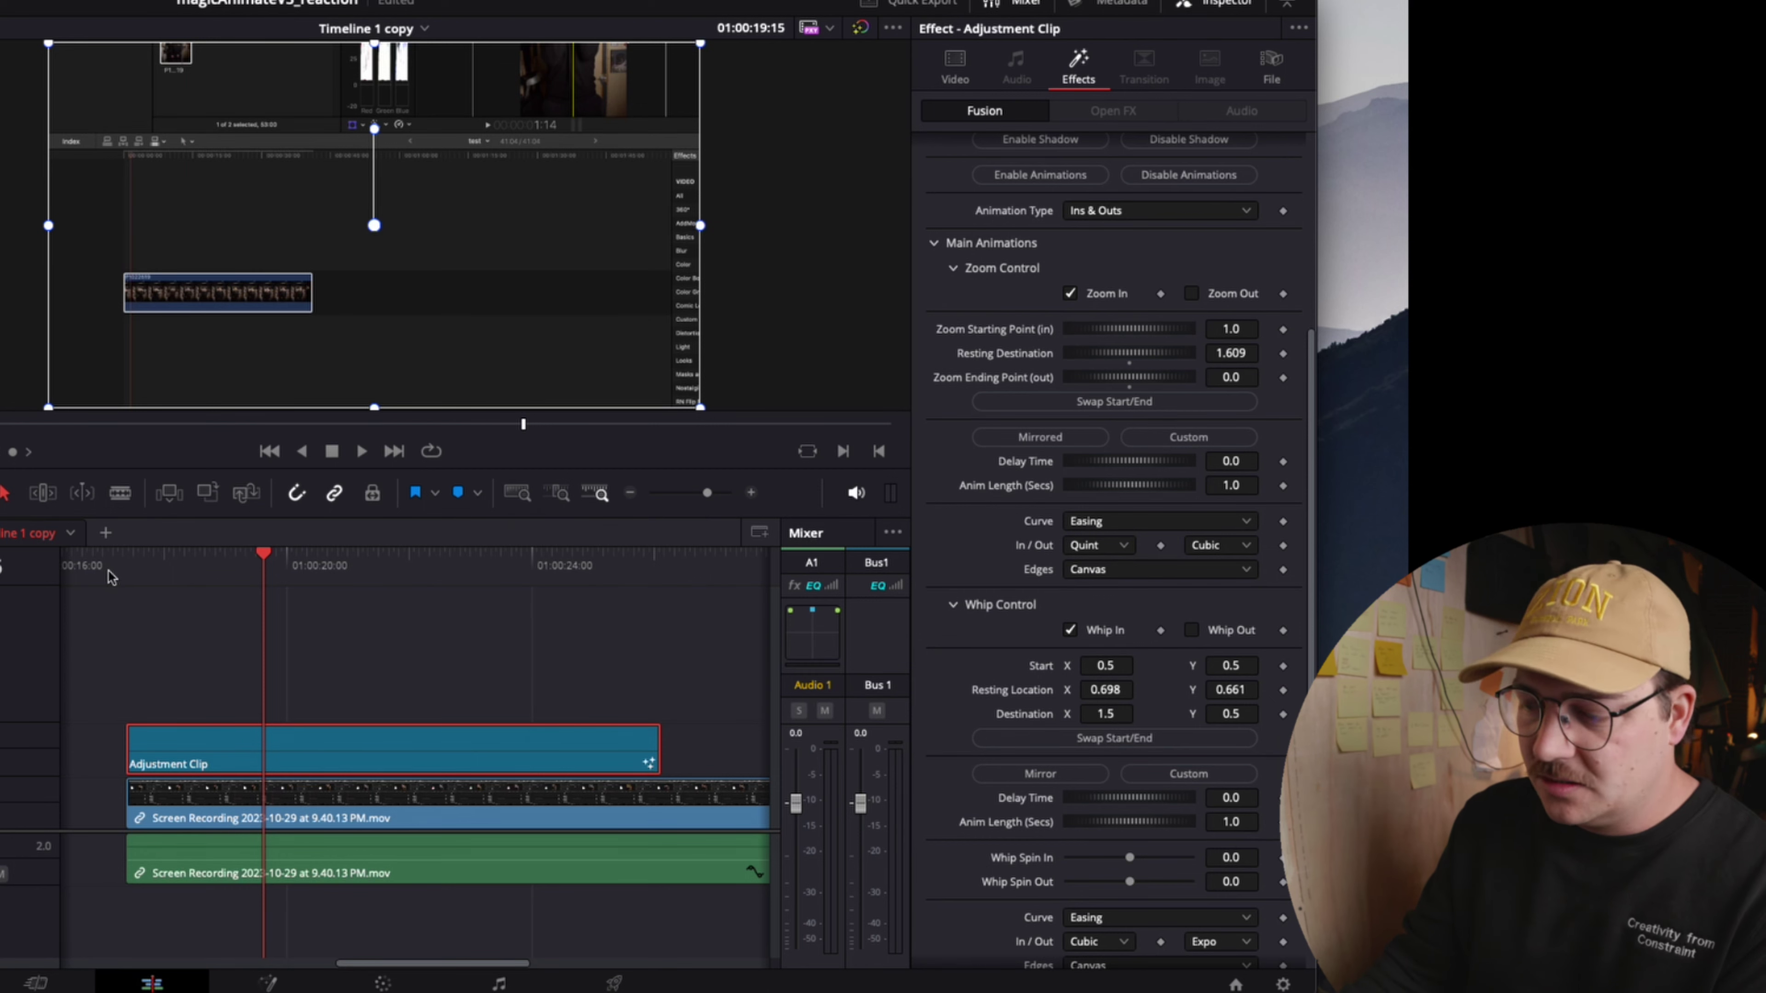
key(super+b)
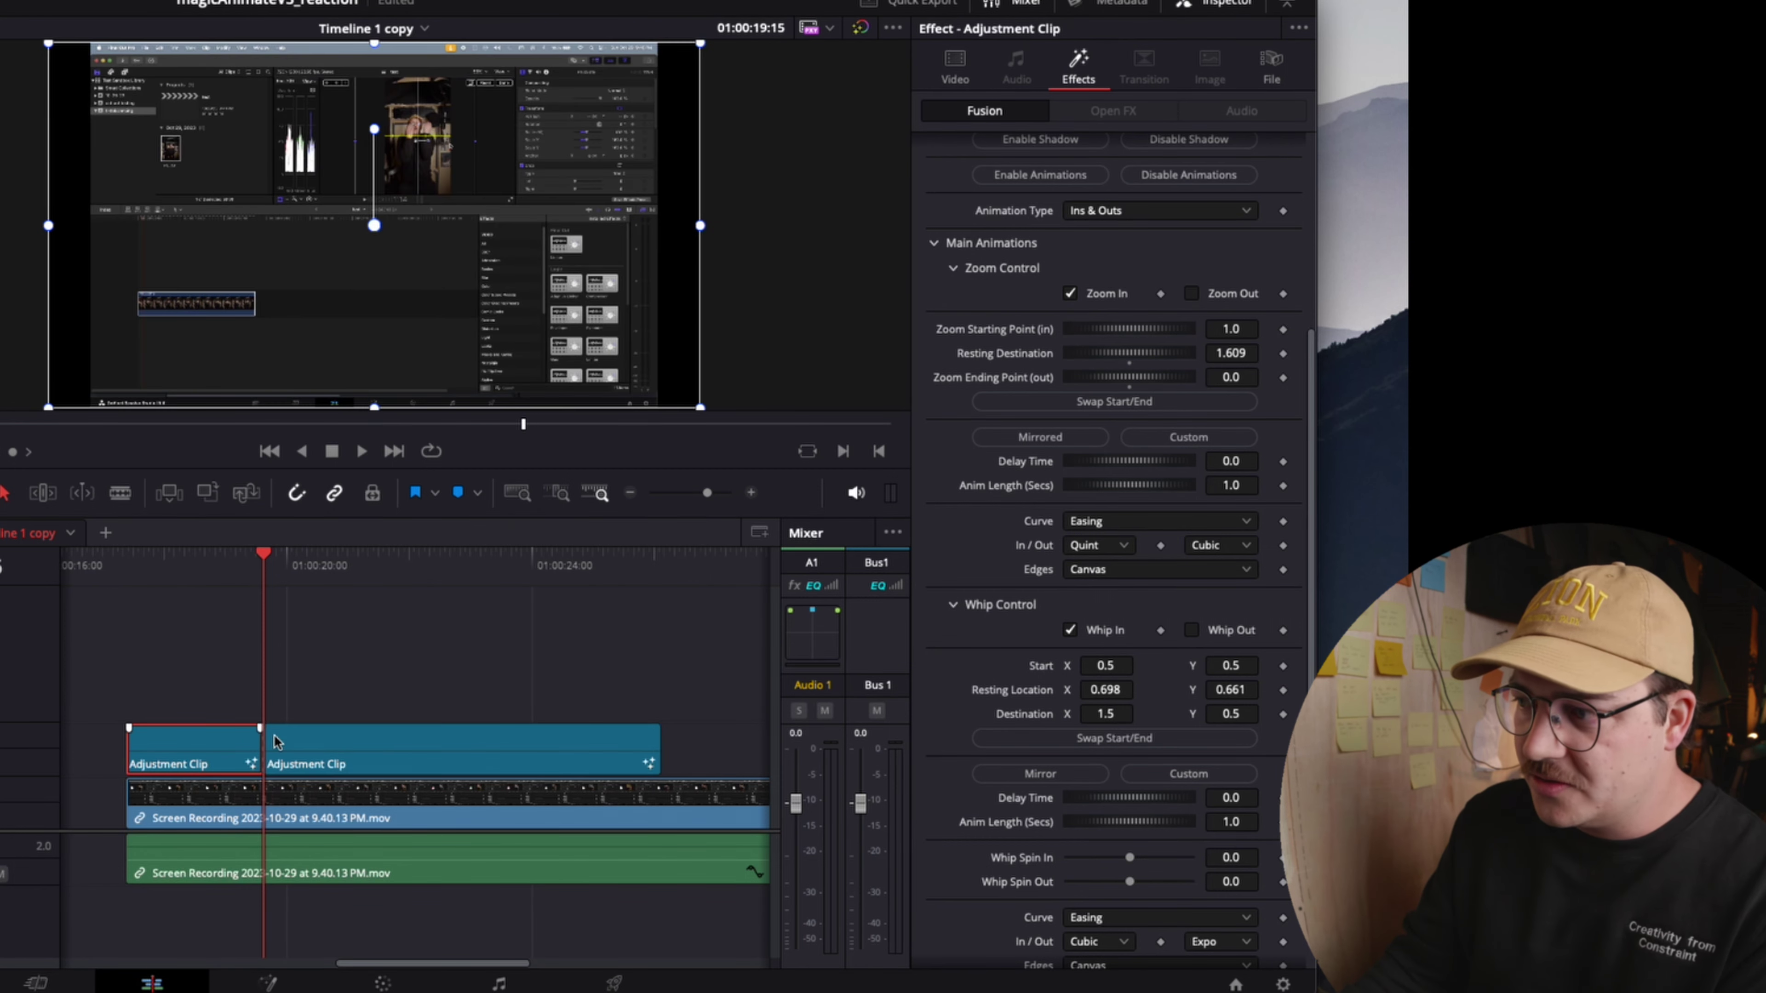
click(316, 744)
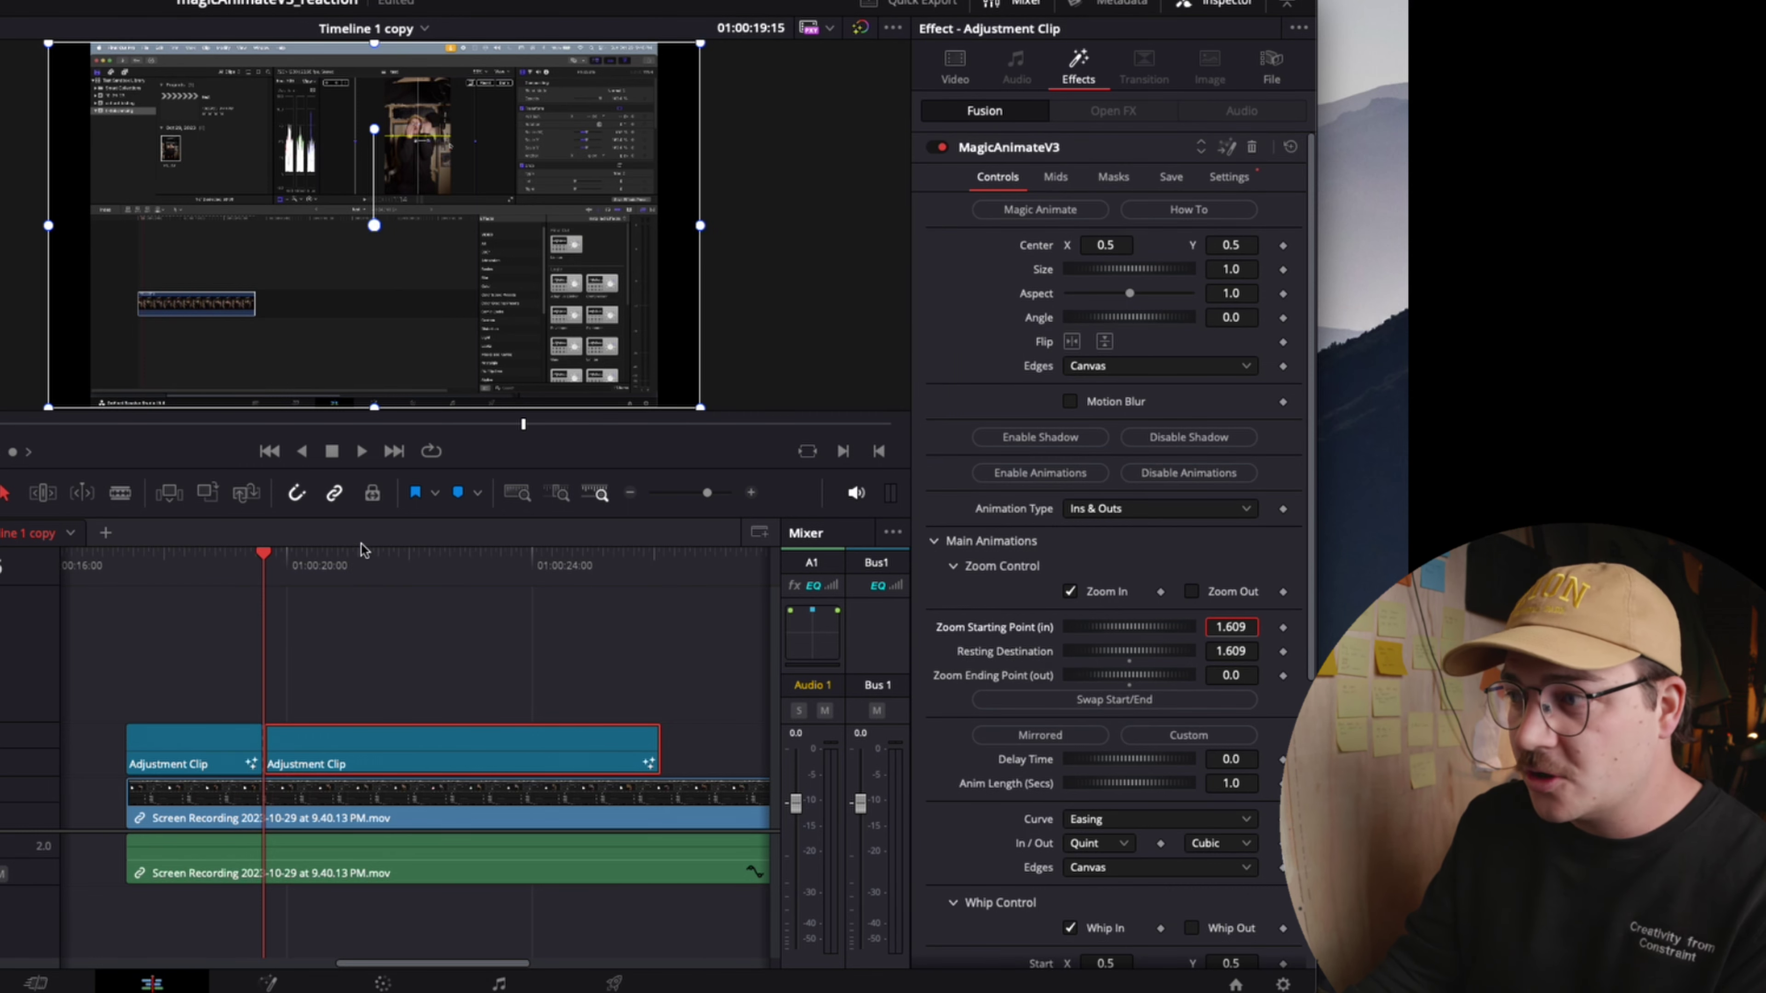
click(240, 560)
key(space)
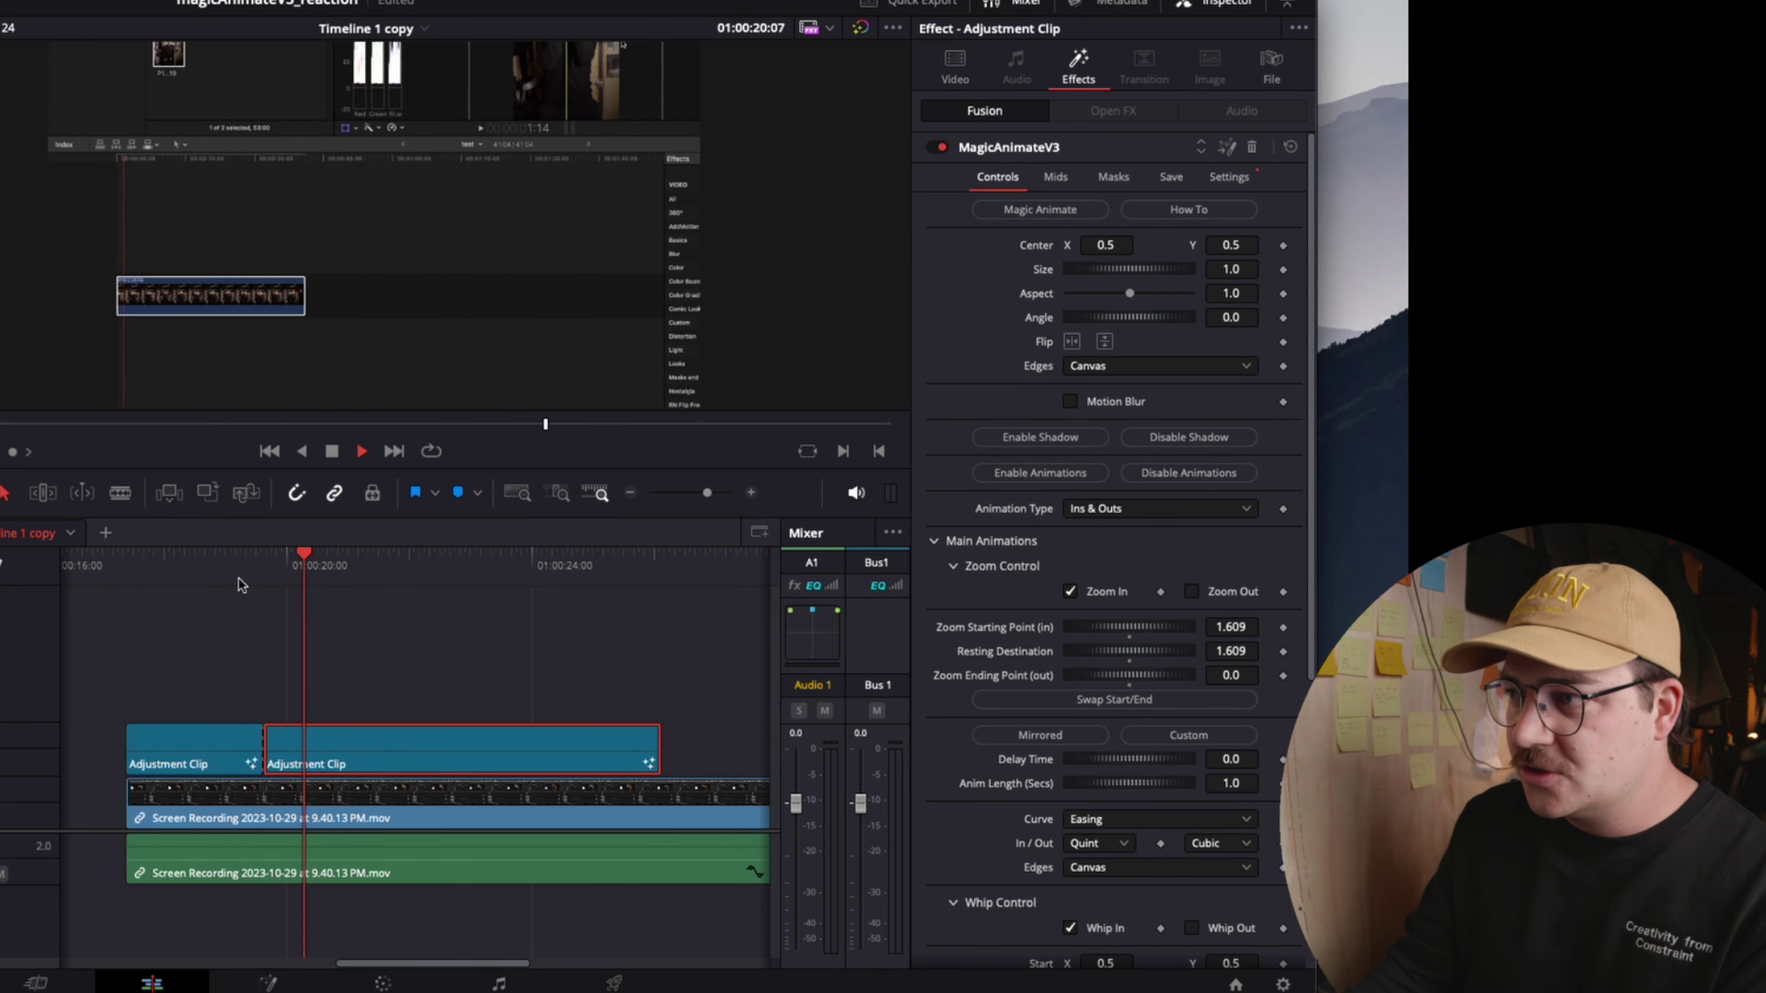
key(space)
- Set the new piece's Whip Start to 0.698, 0.661
scroll(942, 692, down, 6)
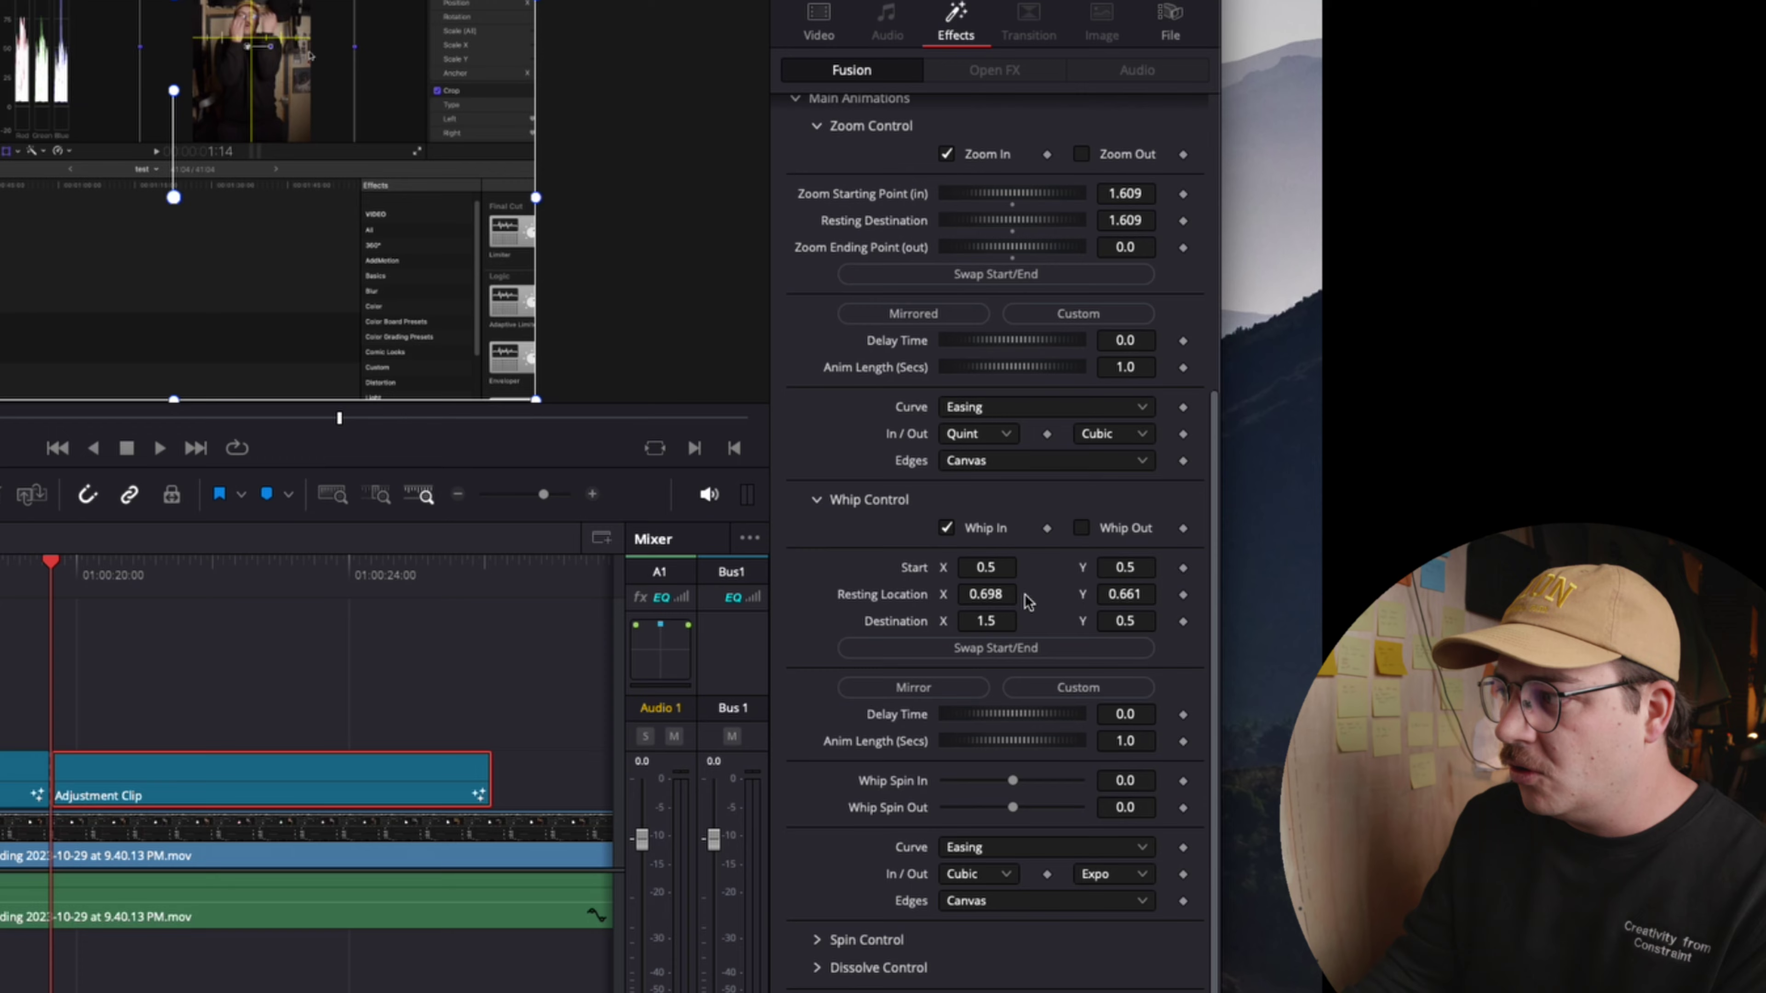
click(1089, 582)
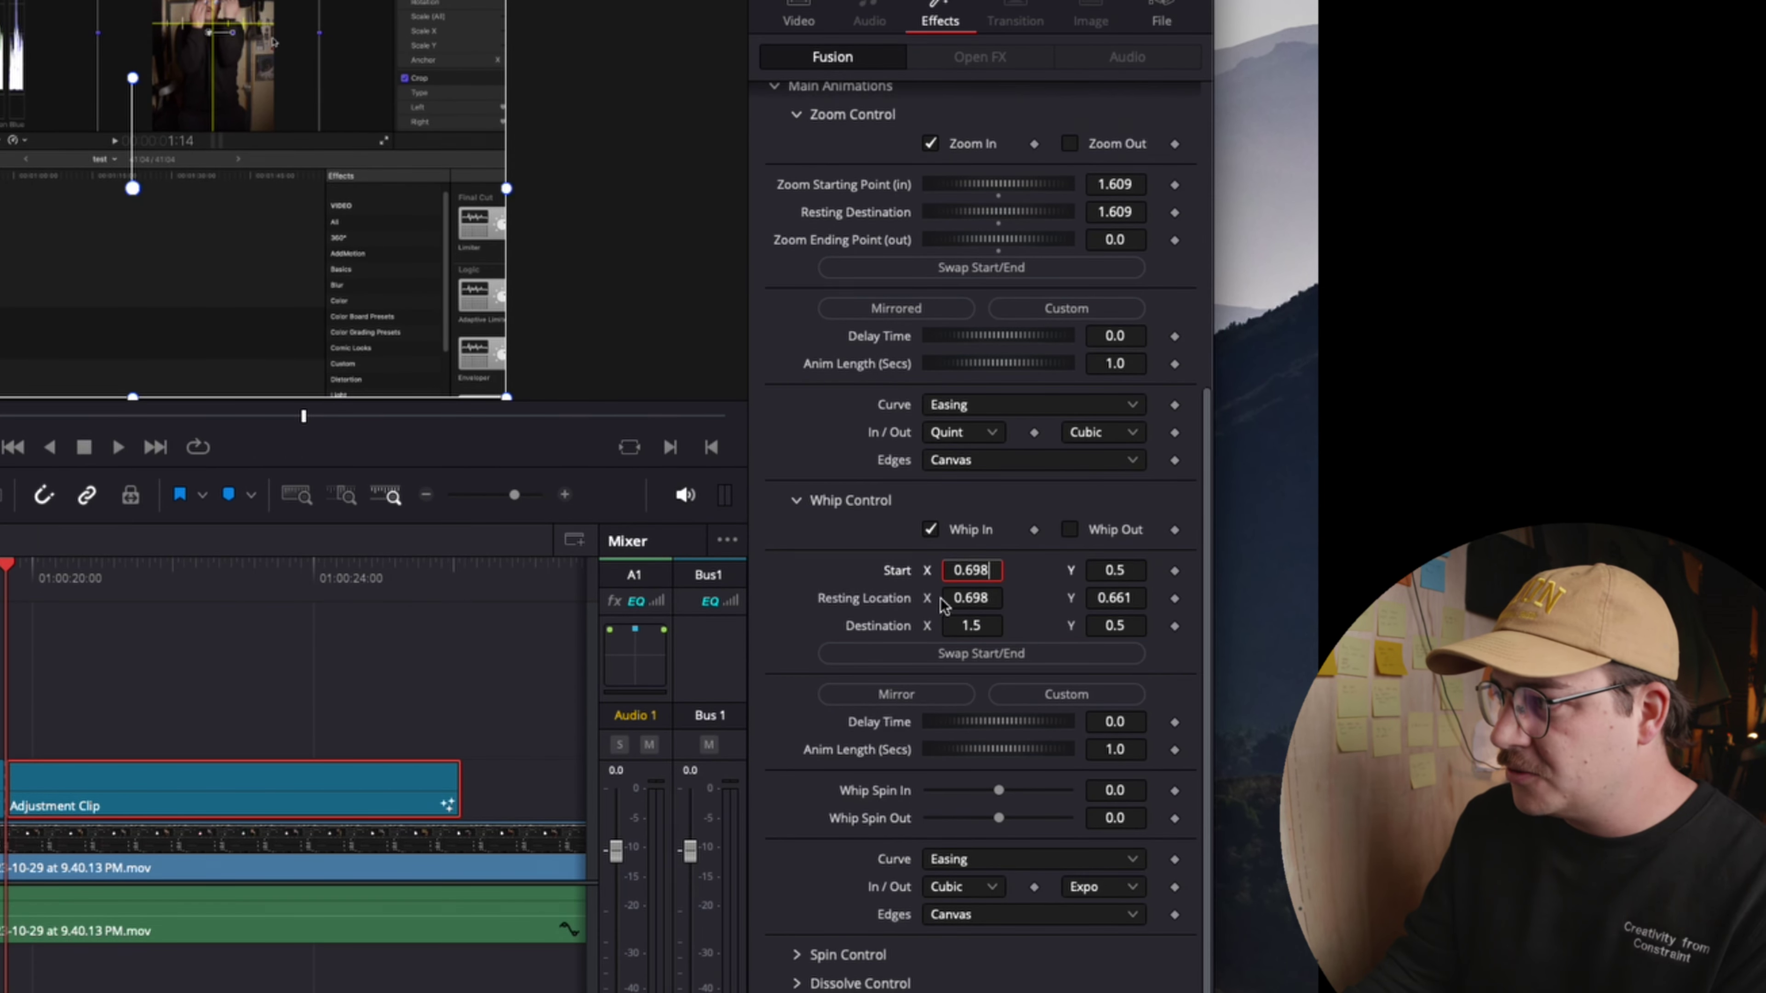
click(1113, 596)
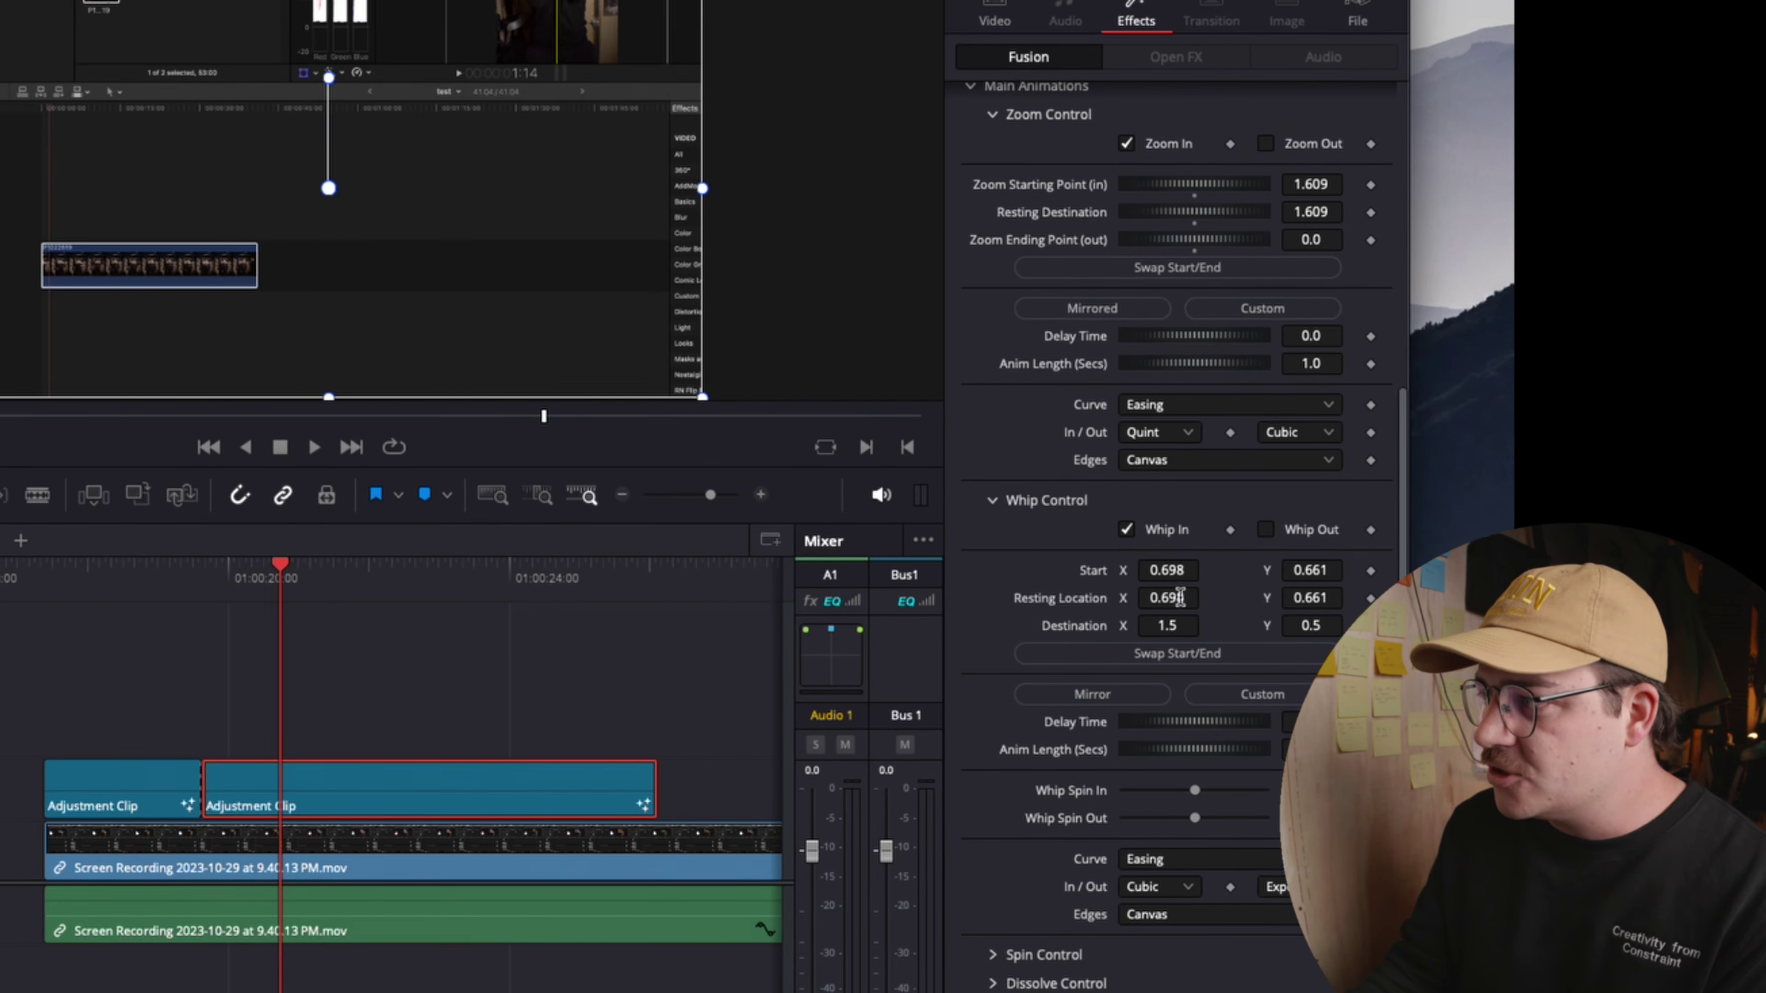
- Set the Resting Location to X 0.299, Y 0.246 and preview the new pan
click(1180, 596)
text(0.31)
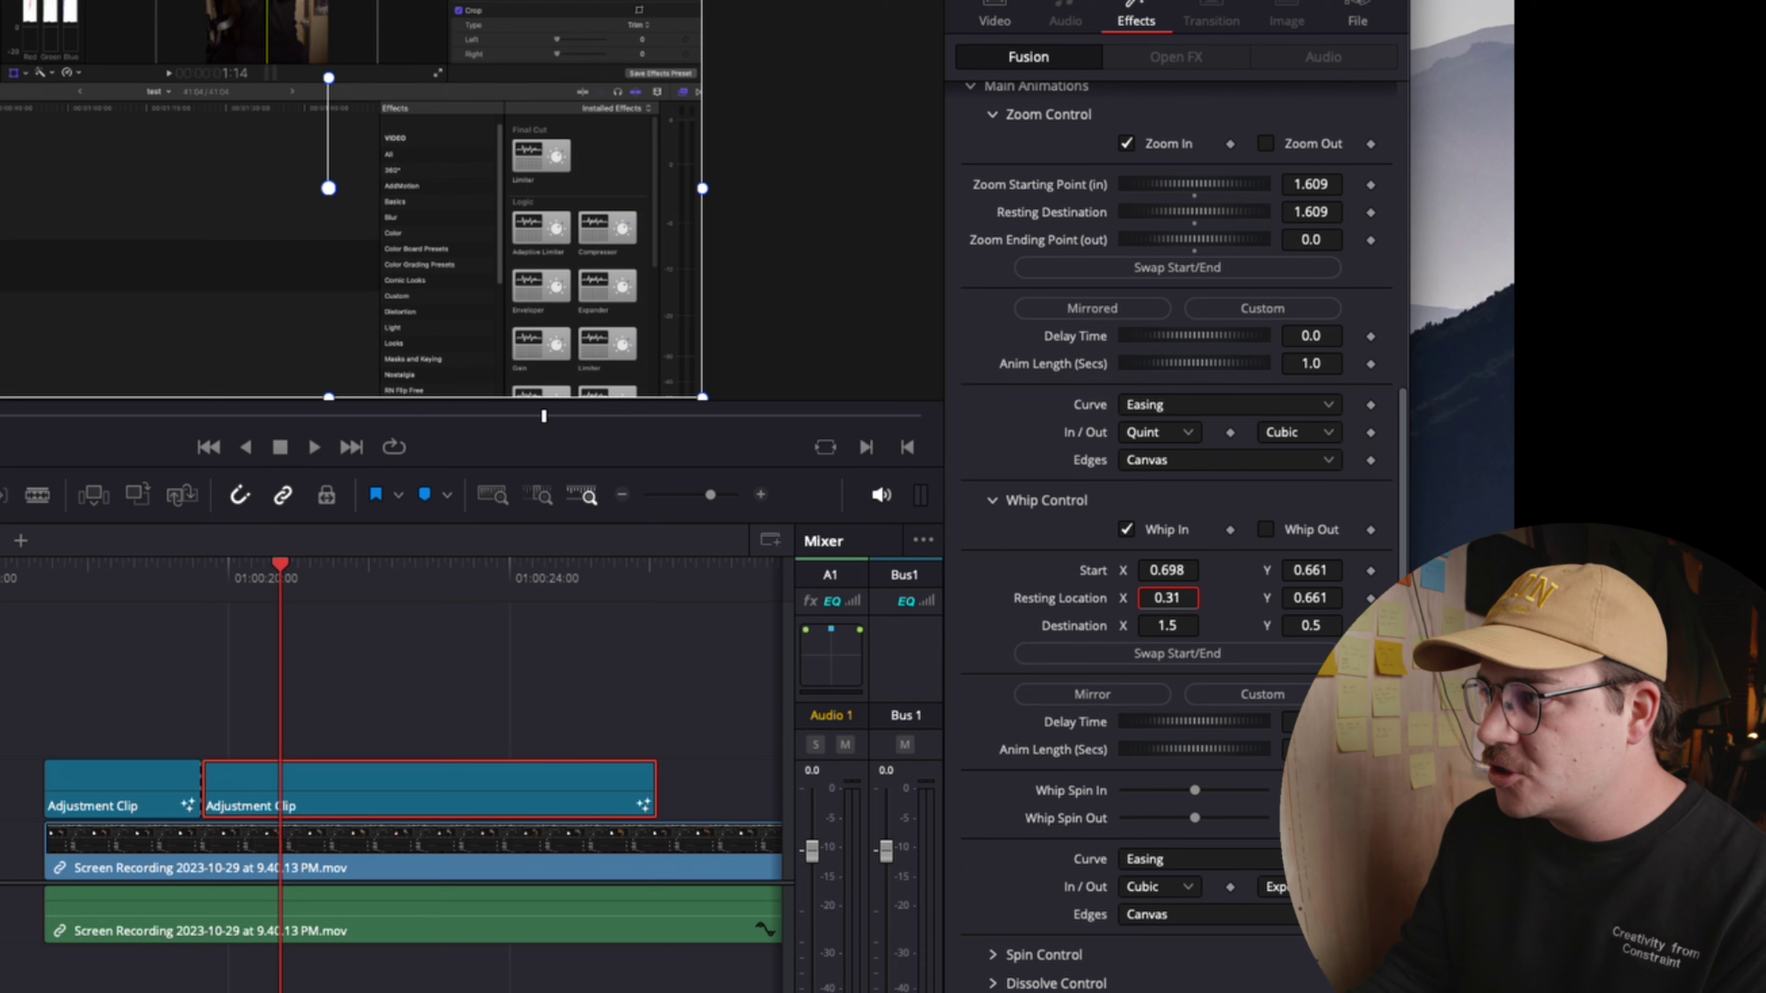
text(9)
key(Return)
click(1323, 596)
text(0.246)
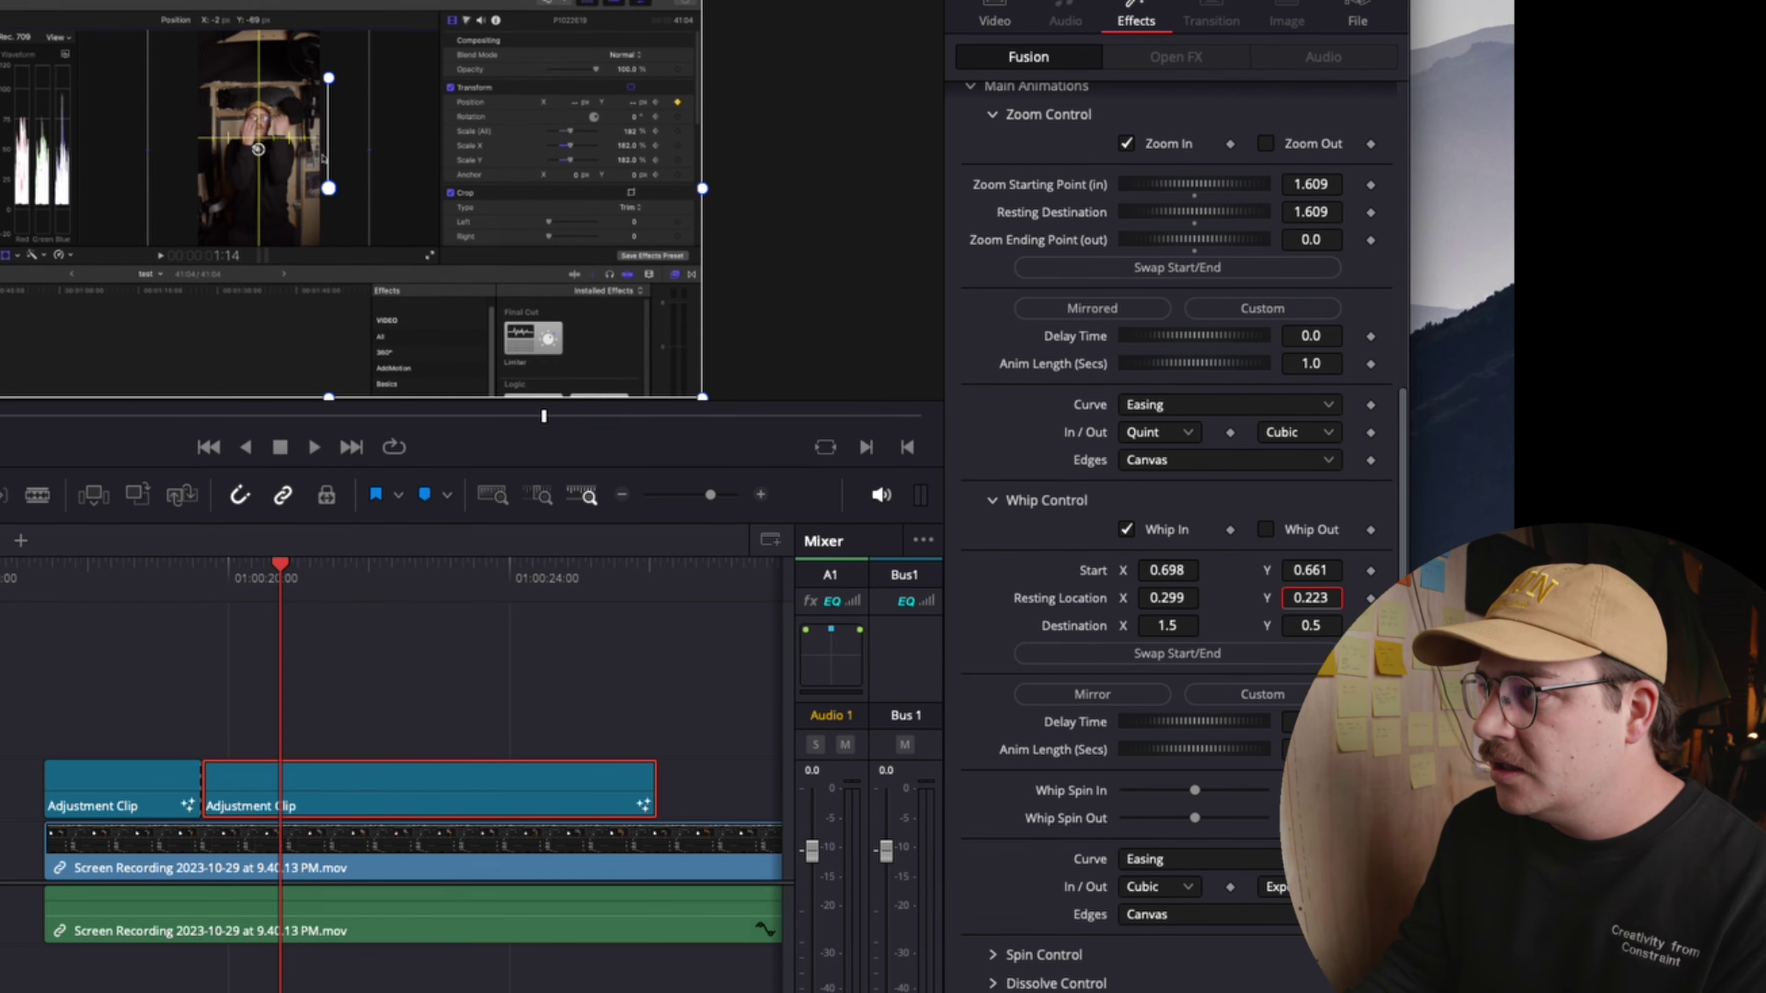
drag(256, 583, 46, 588)
key(space)
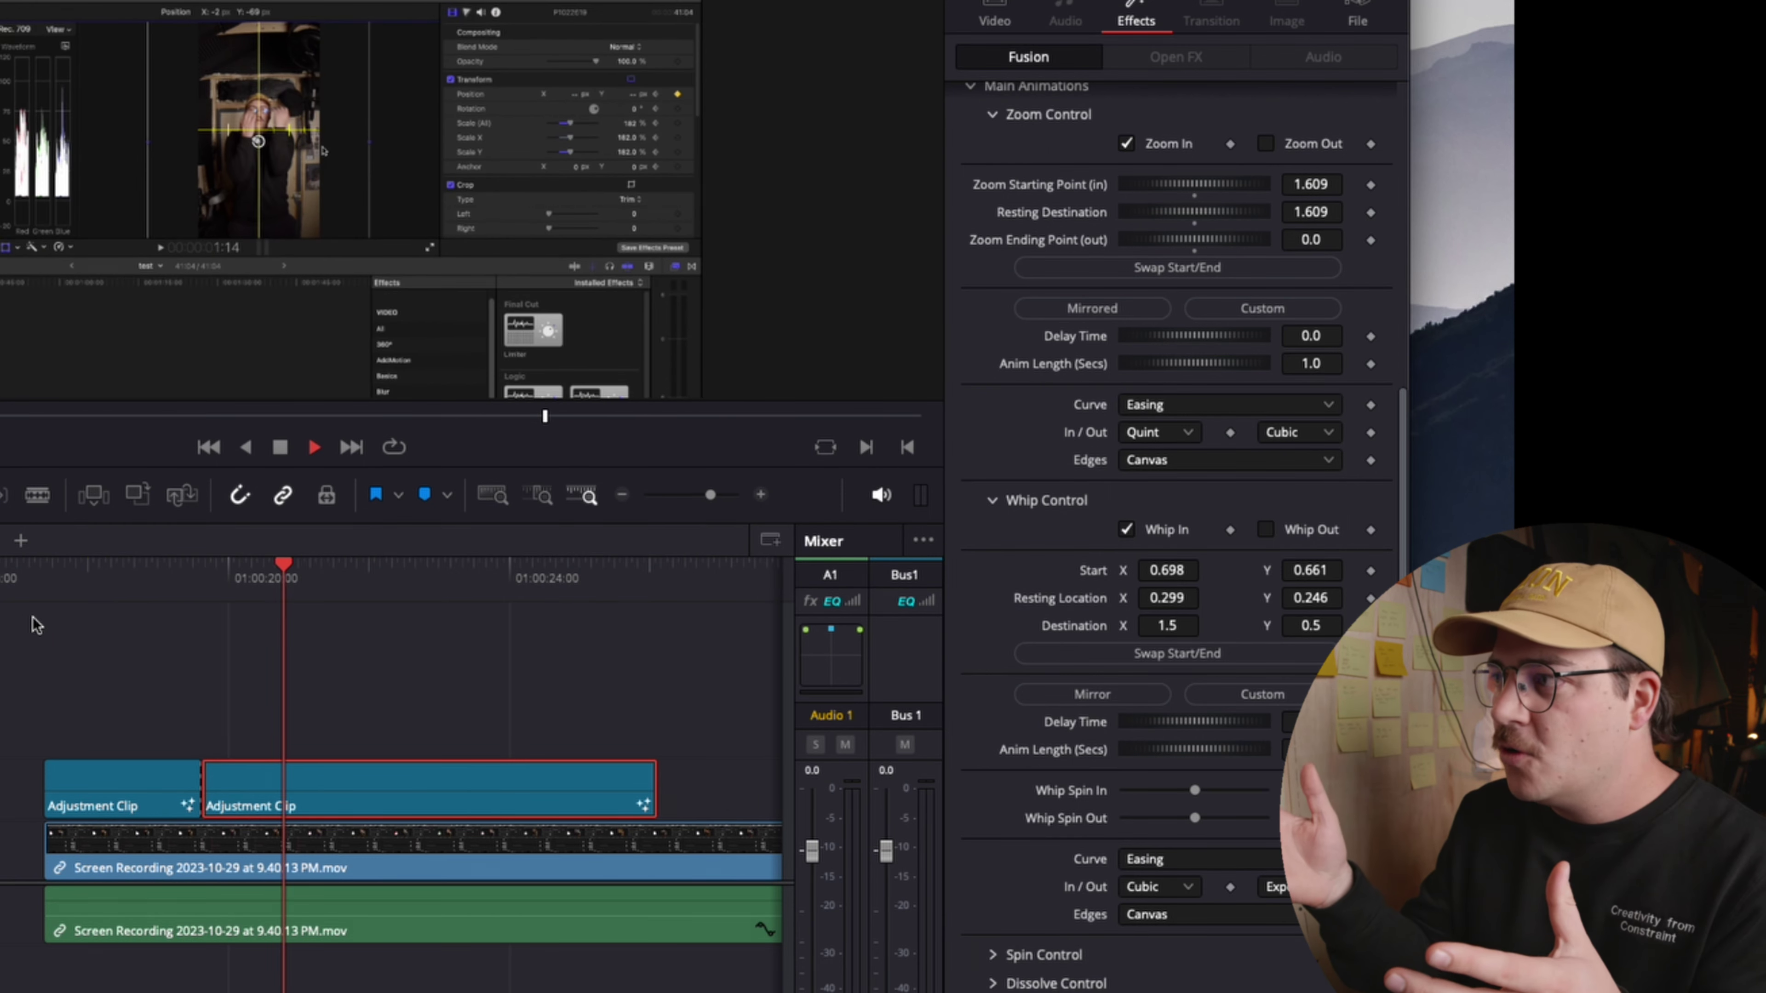
key(space)
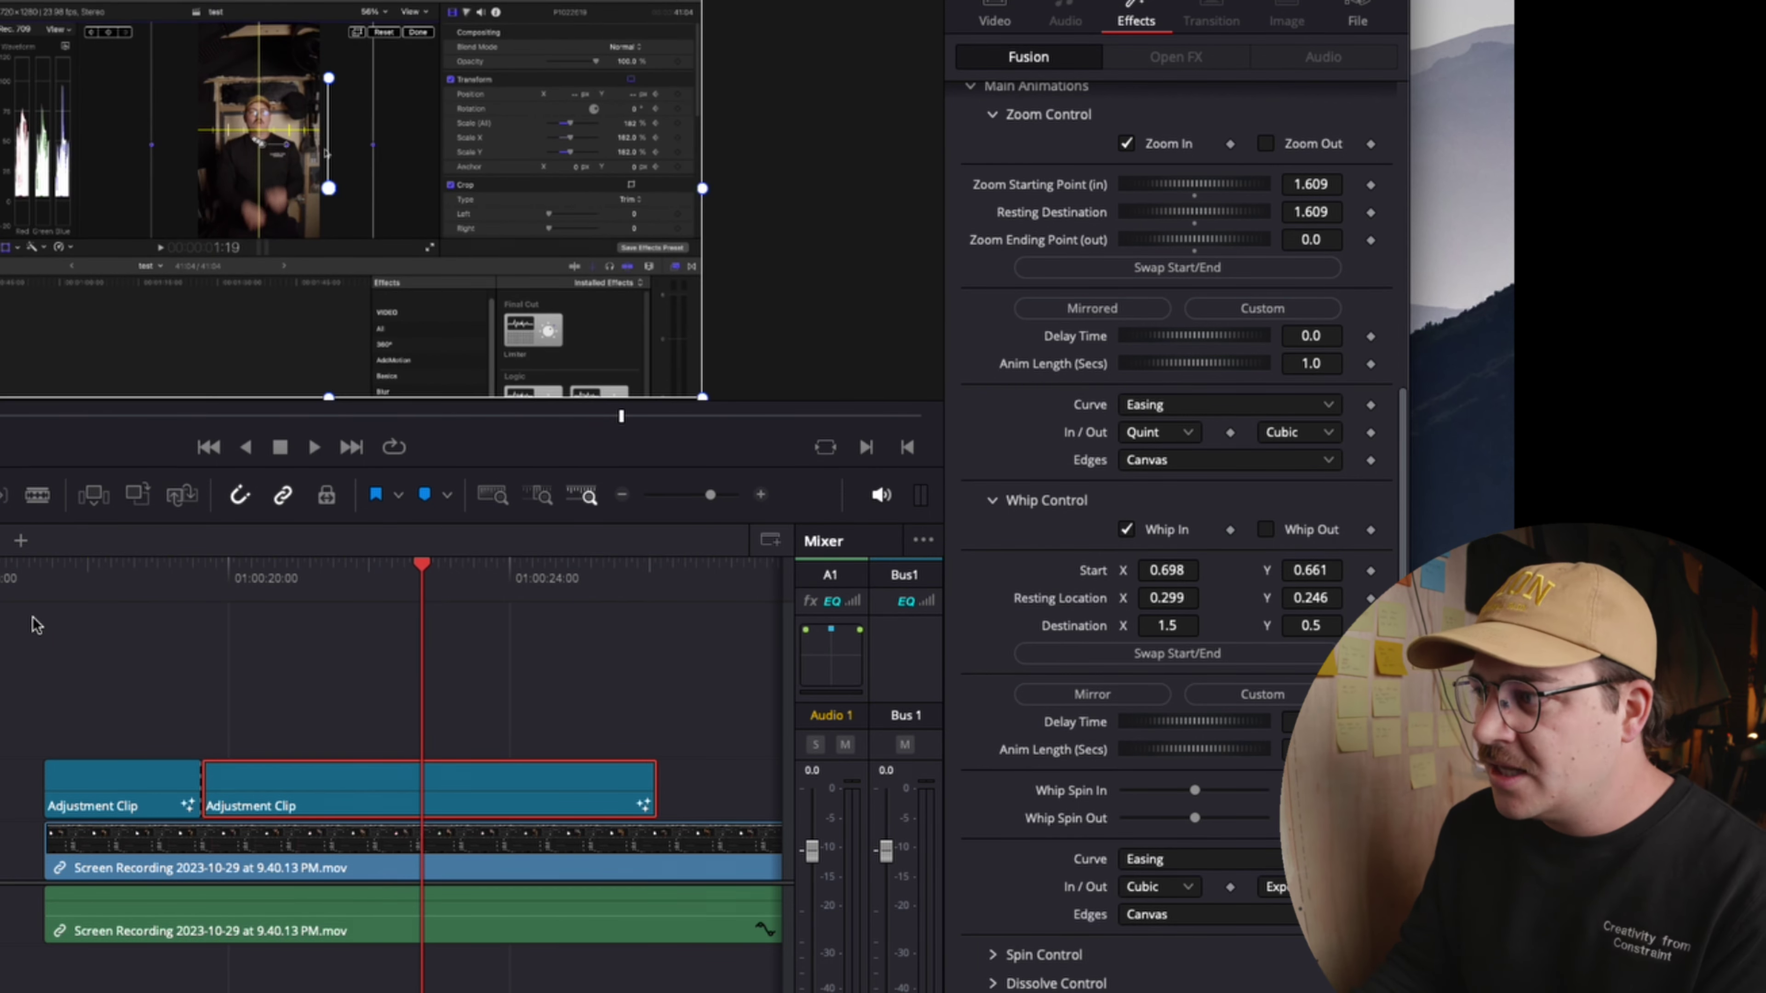
- Split the adjustment clip again and set Whip Start to 0.299, 0.246
key(super+b)
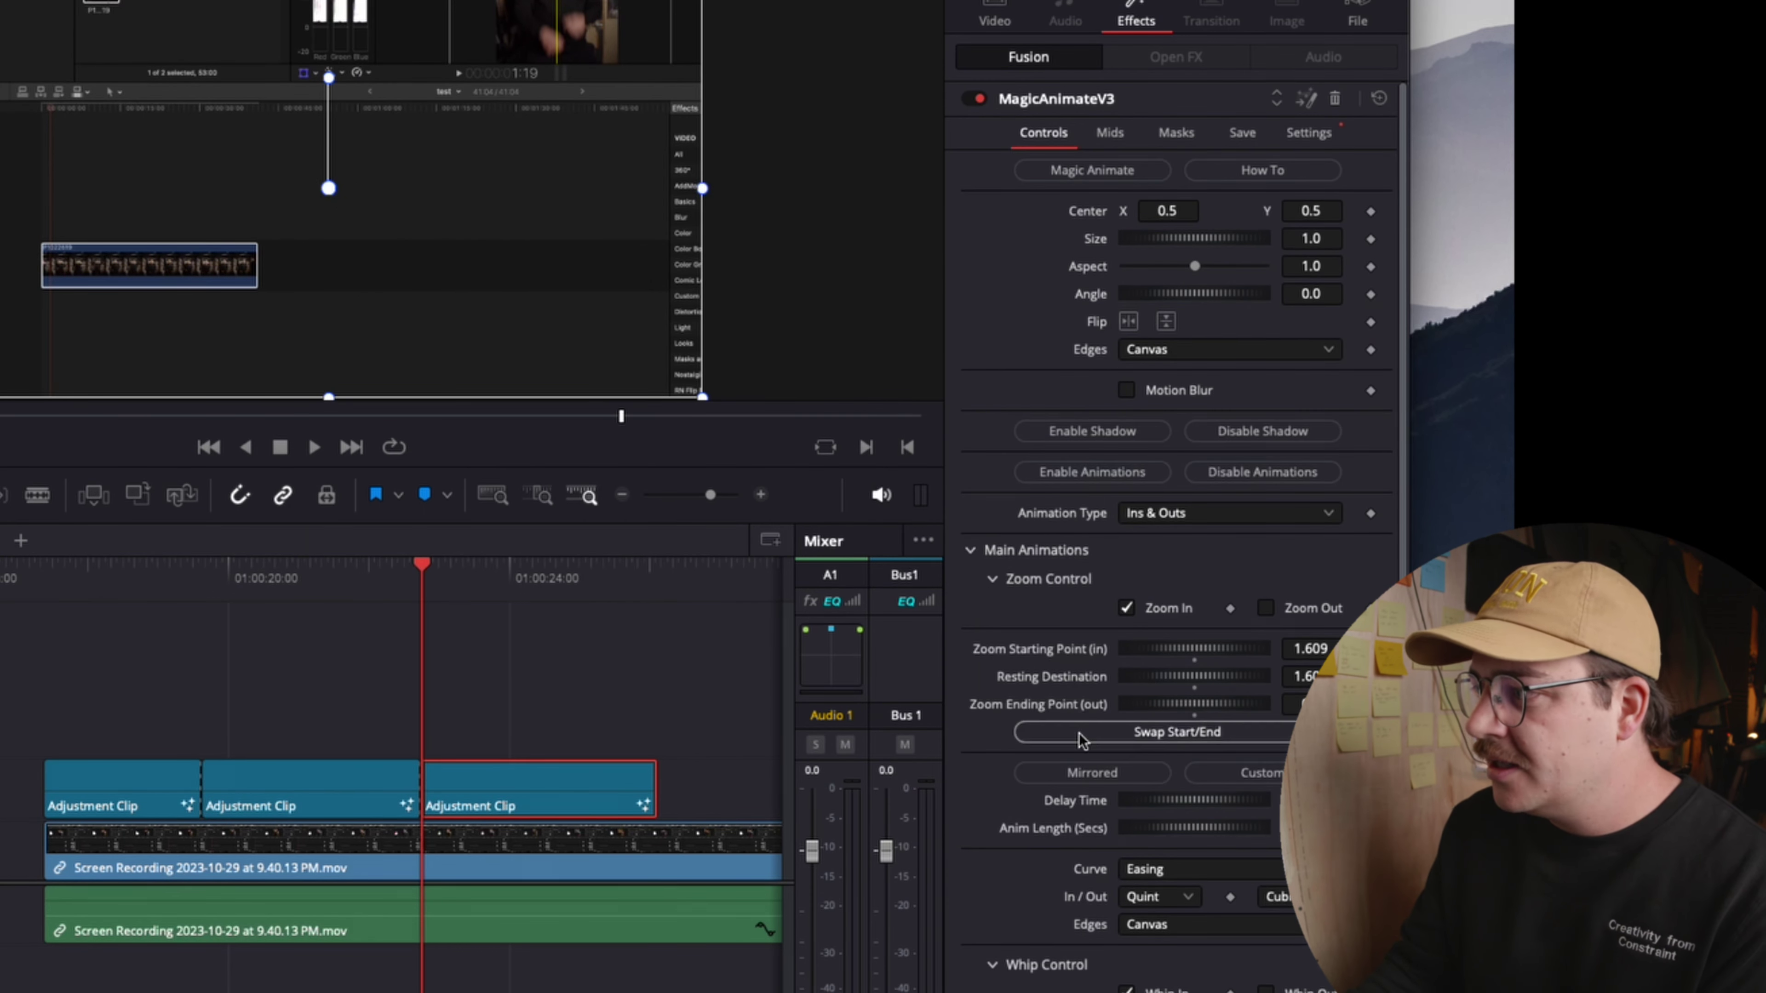
scroll(1015, 734, down, 10)
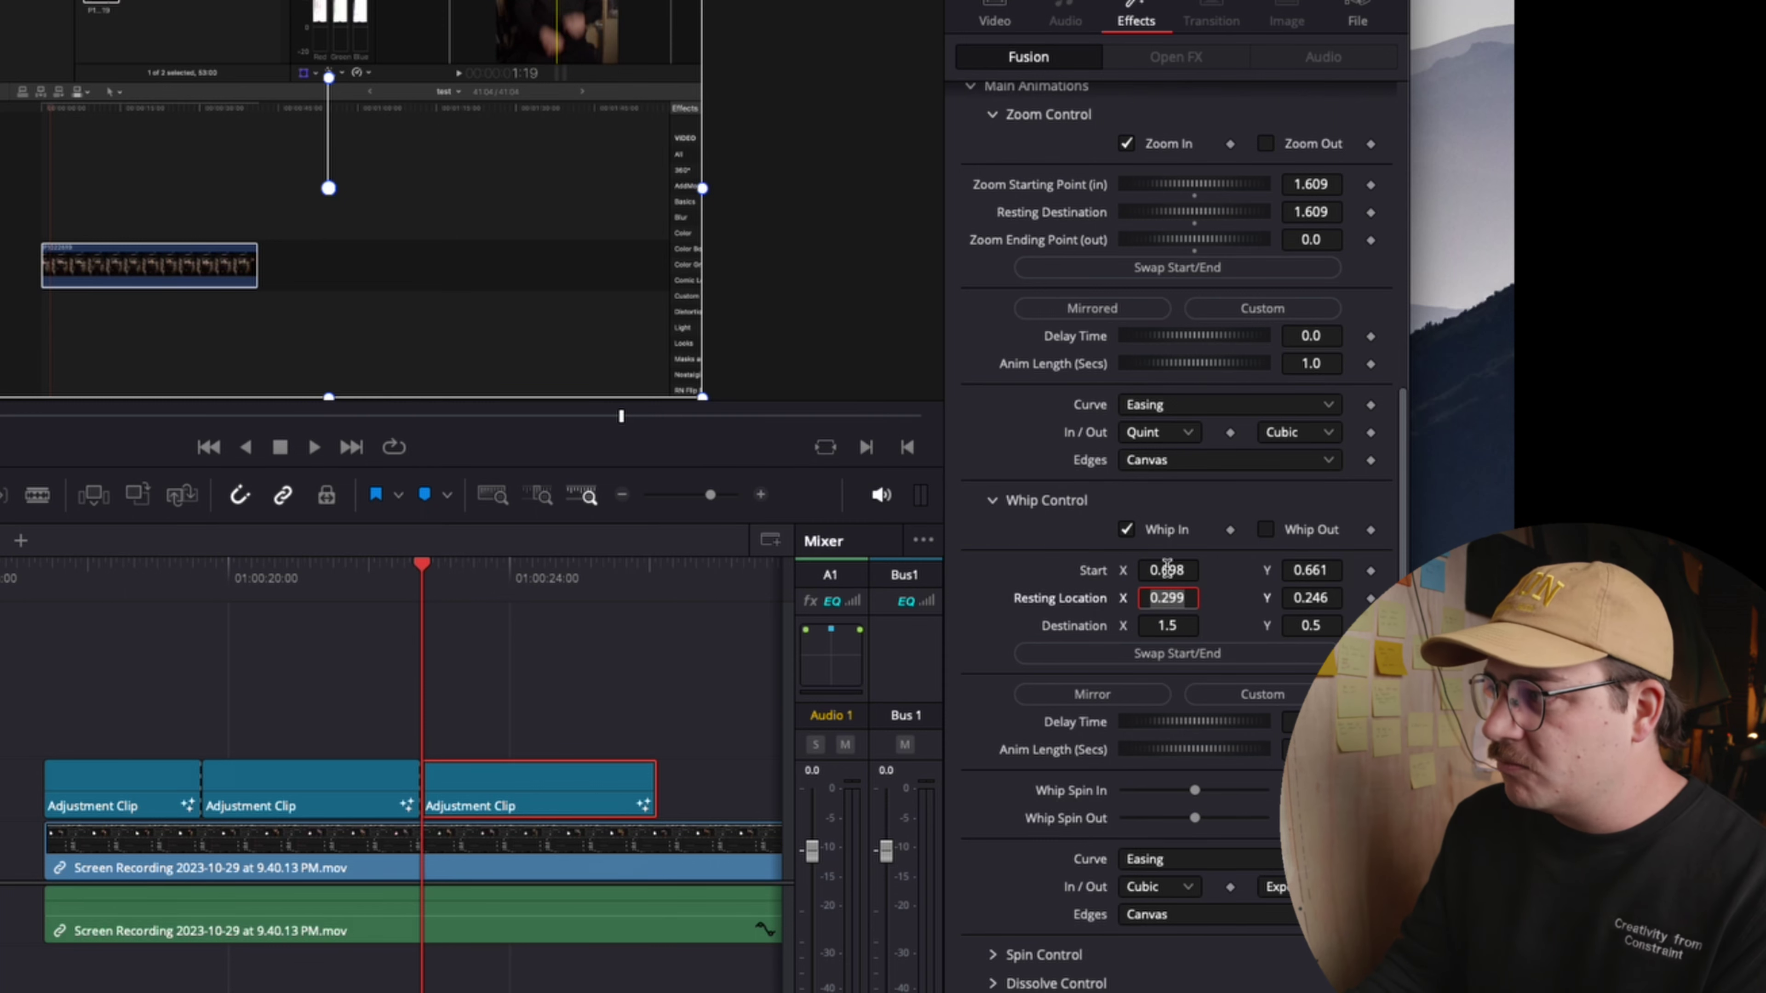
click(1320, 598)
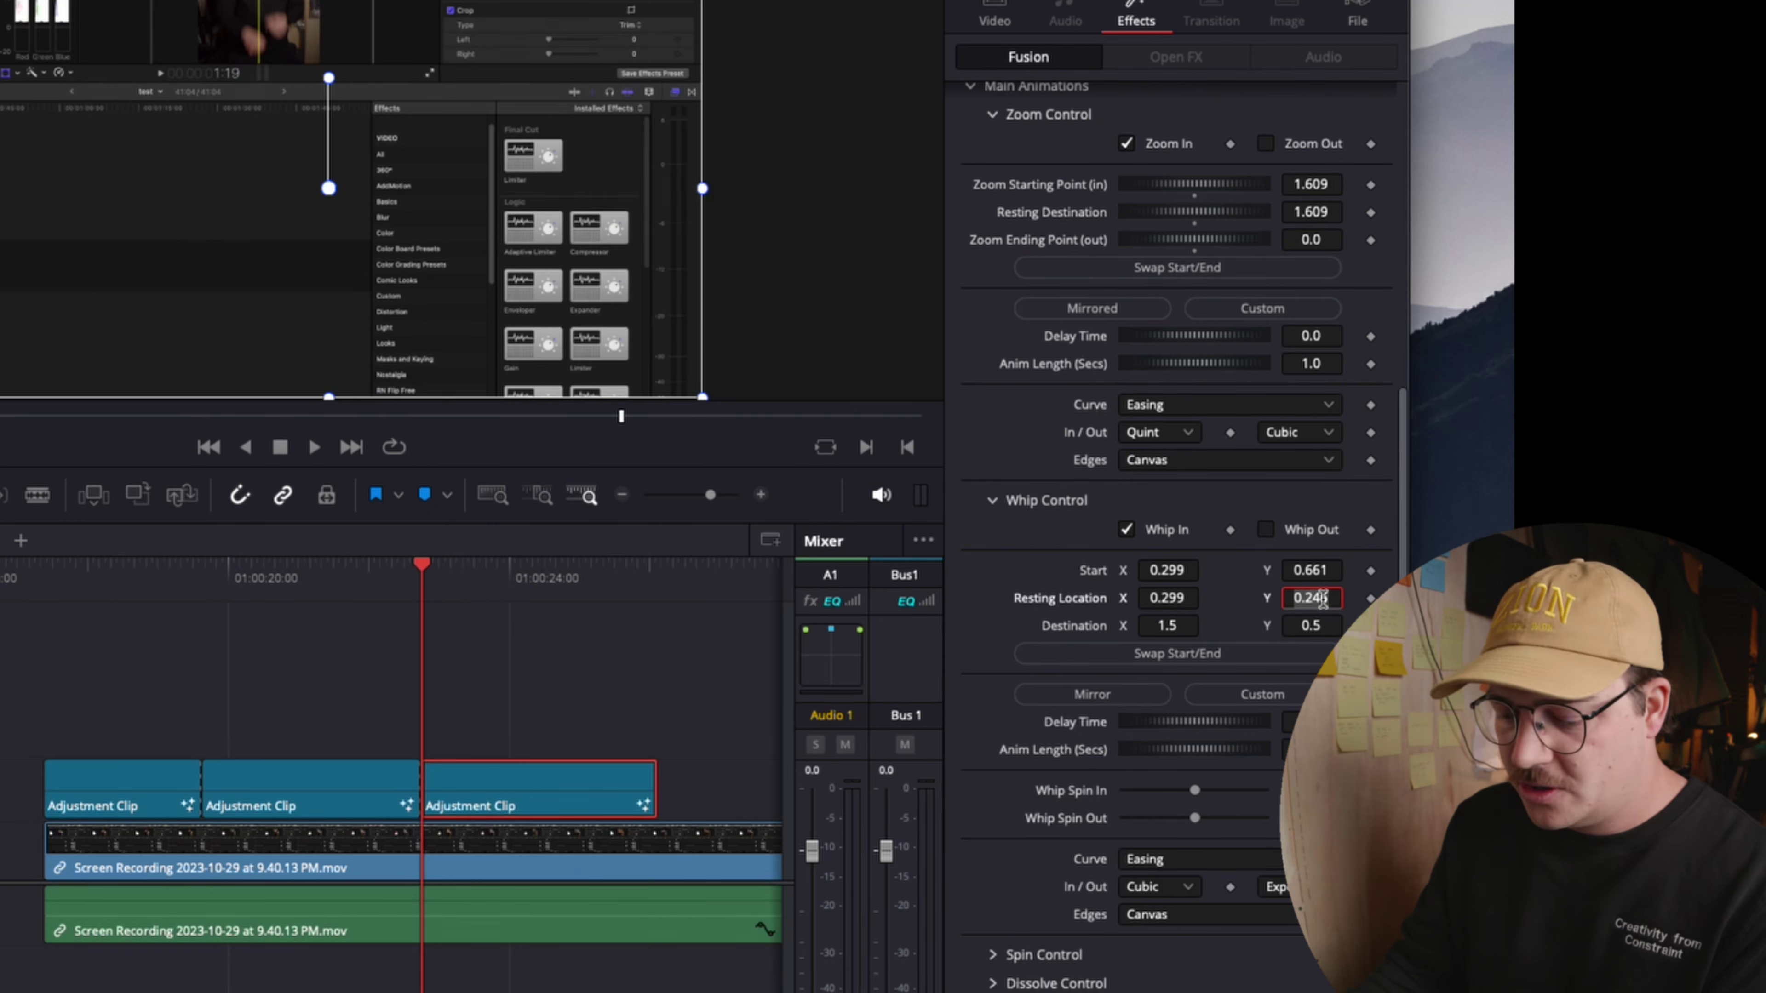
key(Return)
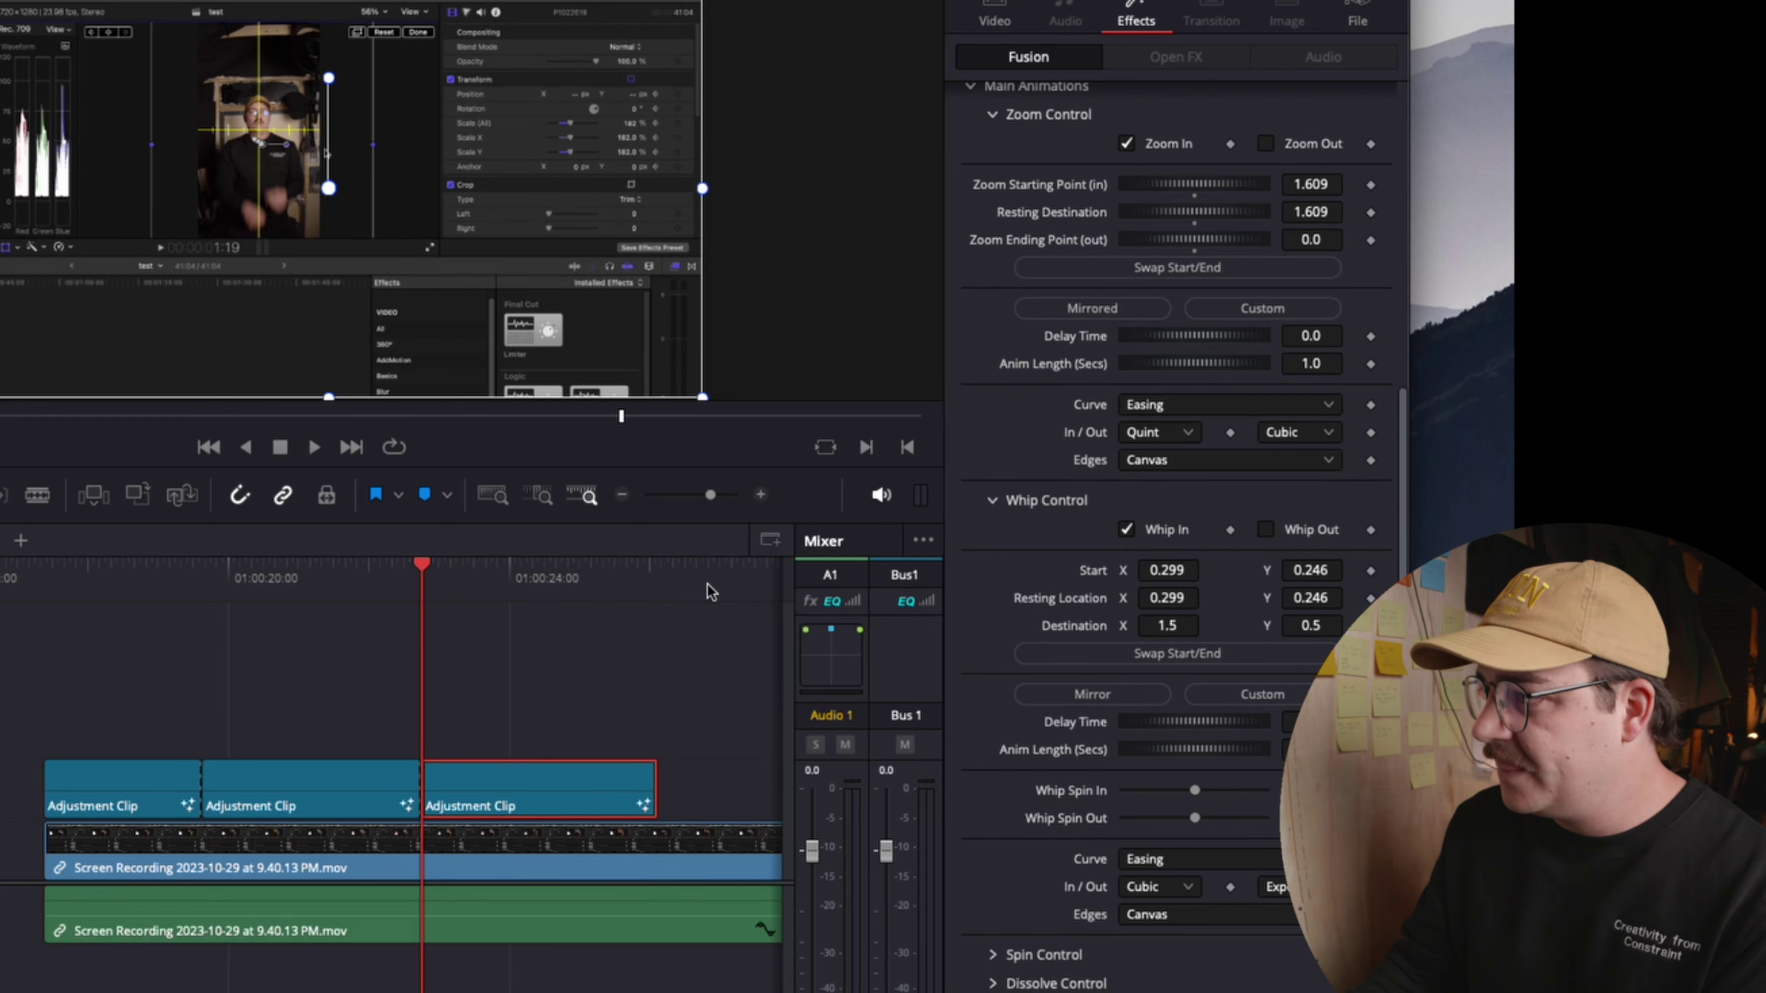
- Scrub the Resting Location X to 0.451 and the Resting Destination zoom to 1.799
drag(430, 587, 466, 585)
drag(1142, 607, 1318, 597)
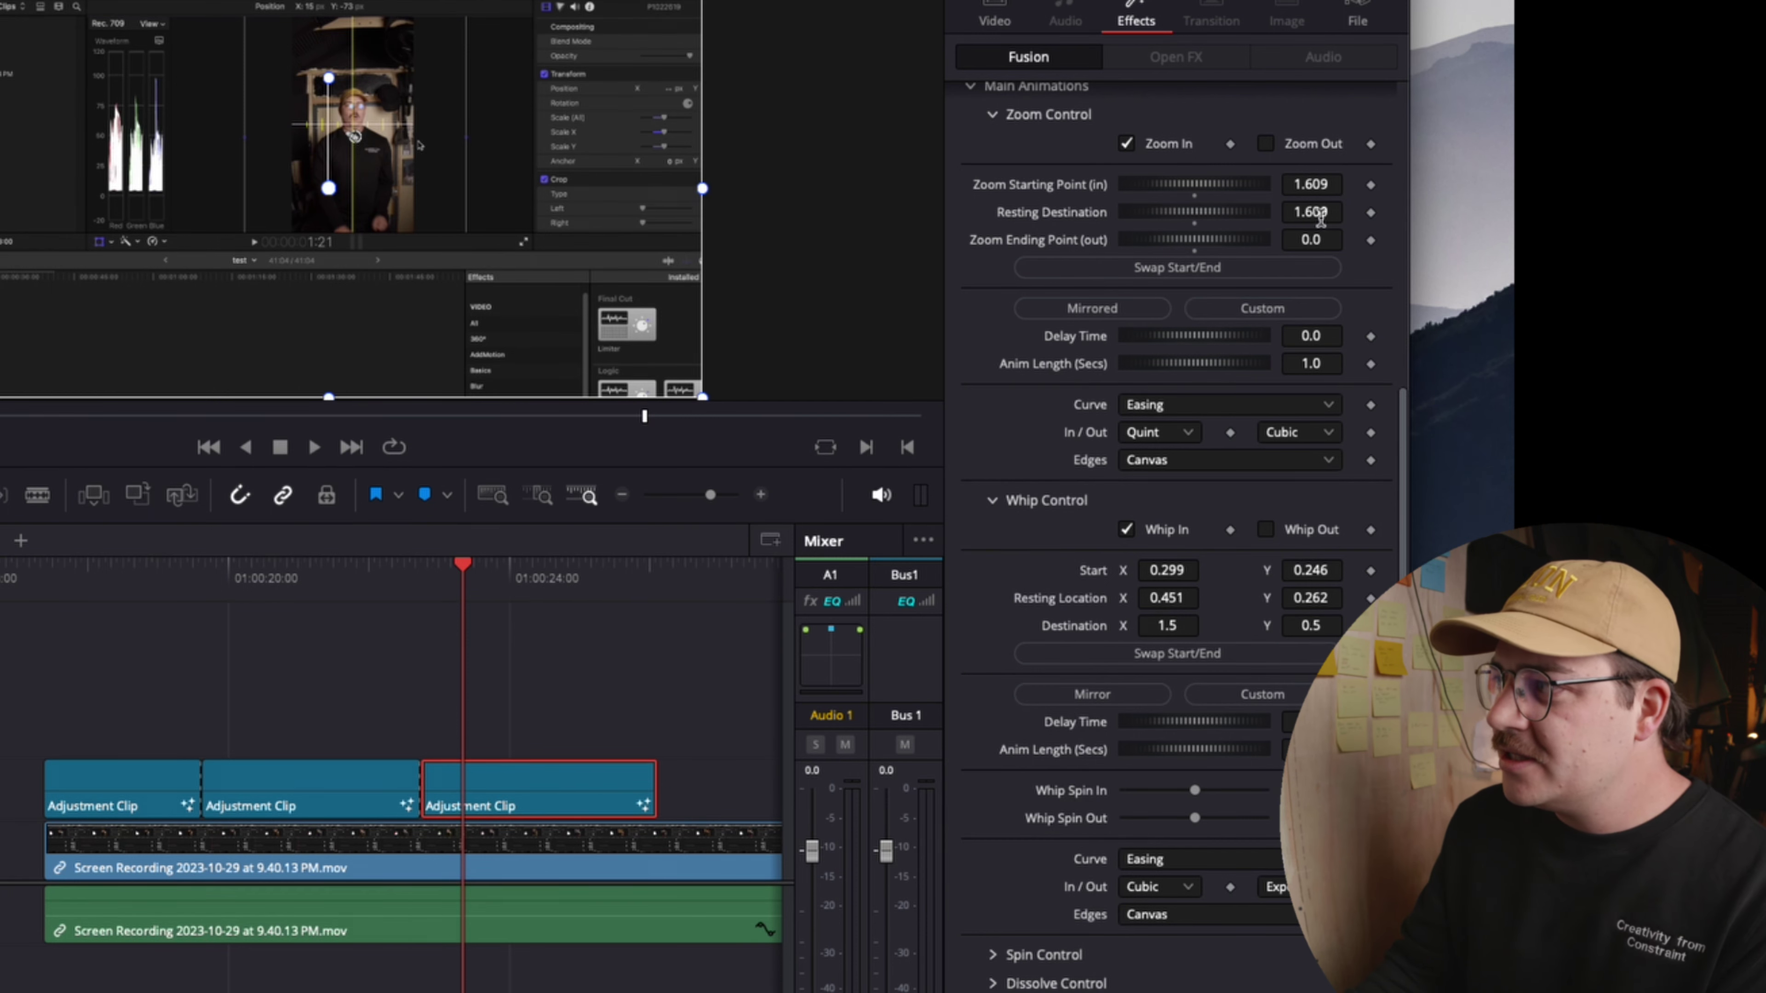
drag(1320, 218, 1314, 217)
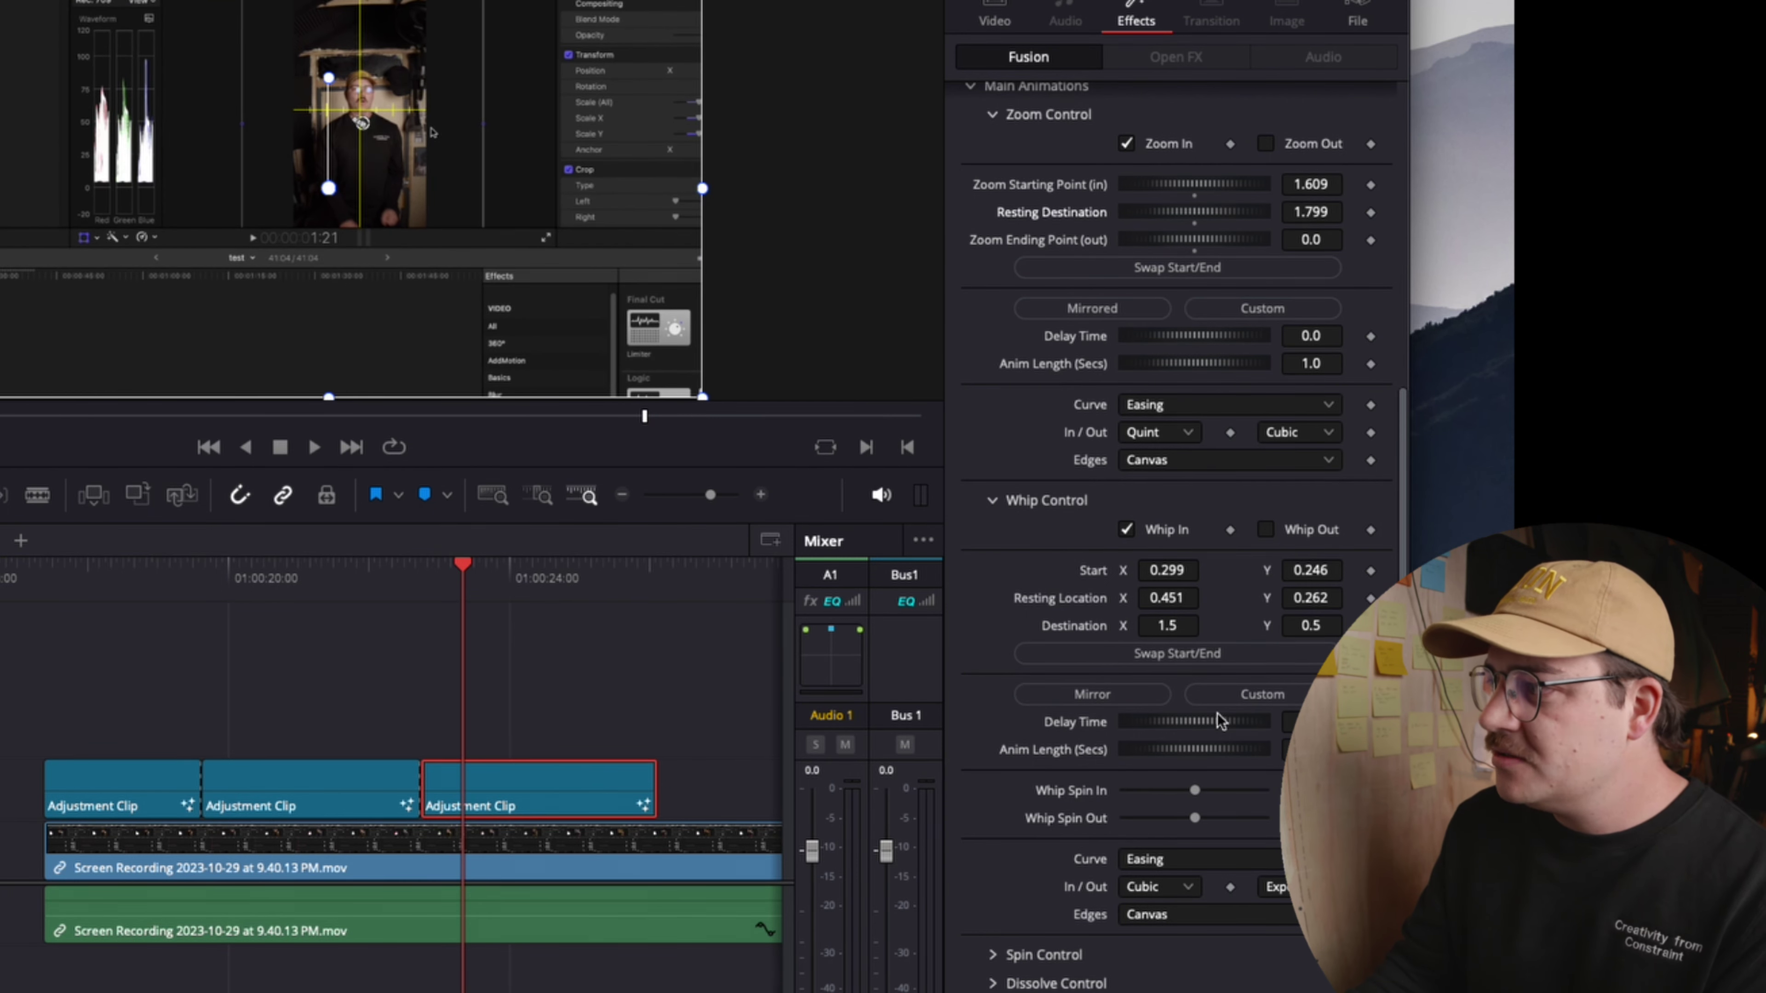
drag(1311, 595, 1309, 595)
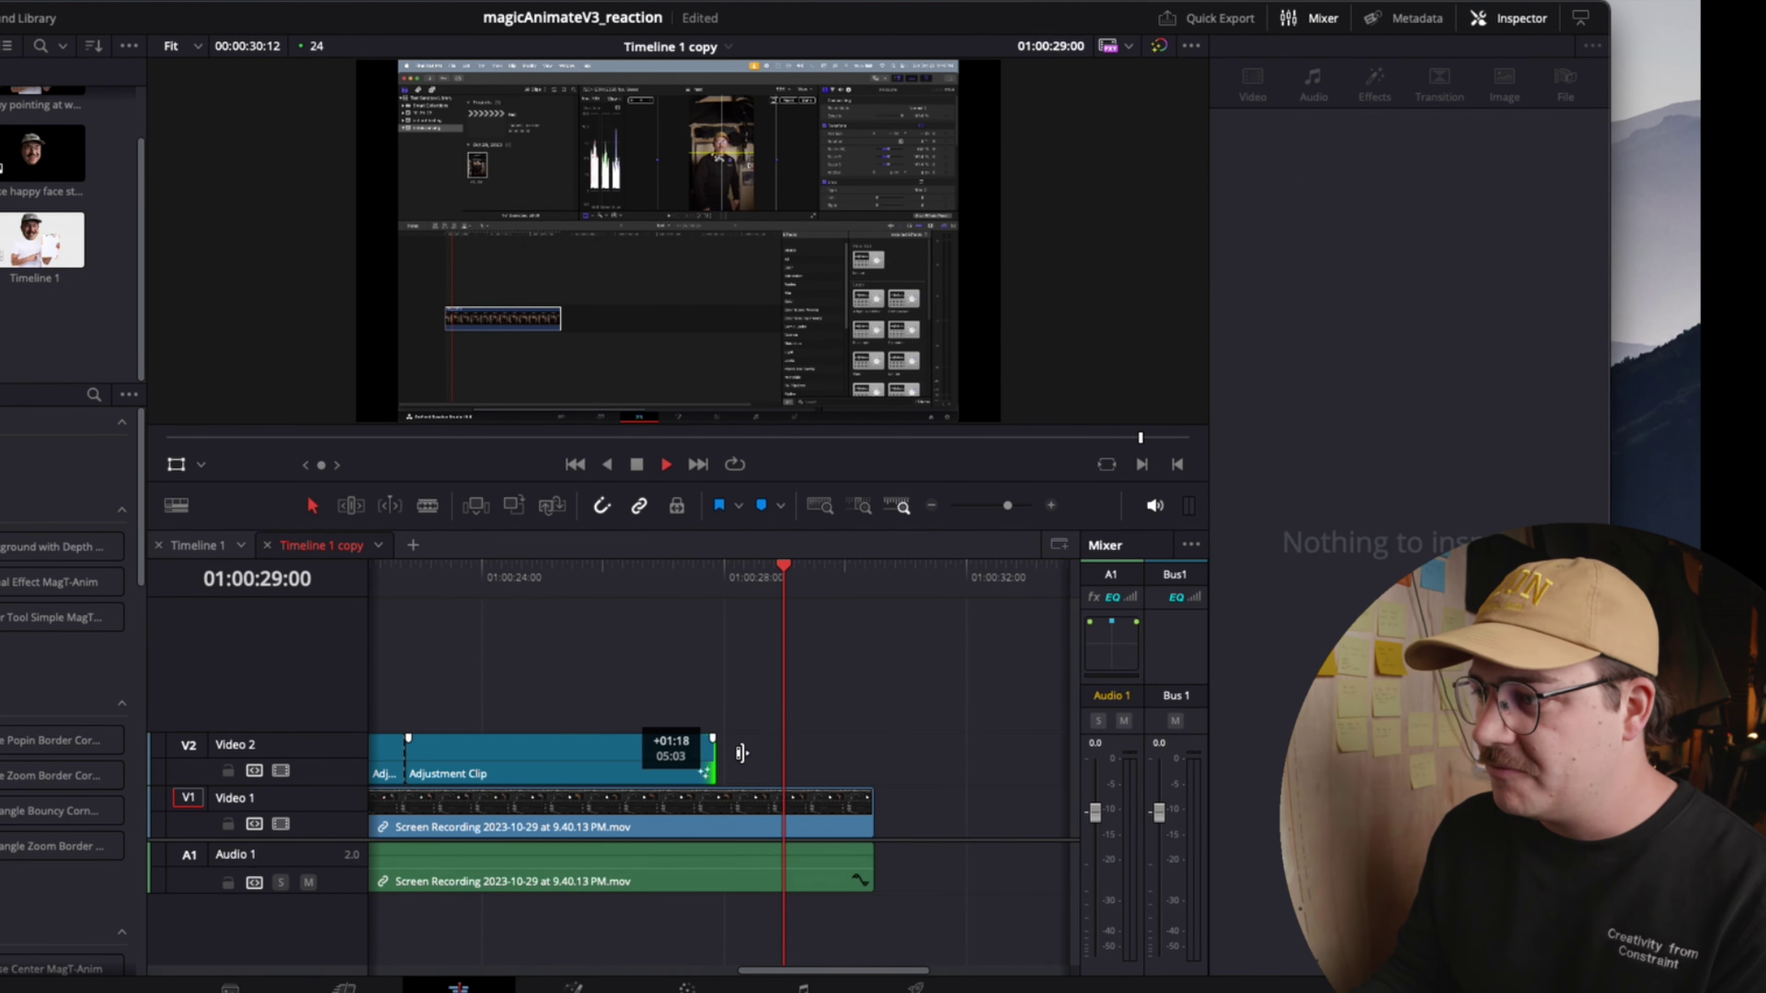
- Extend the last V2 adjustment clip to the end of the V1 recording and scrub back to review
drag(713, 758, 870, 758)
drag(816, 597, 552, 631)
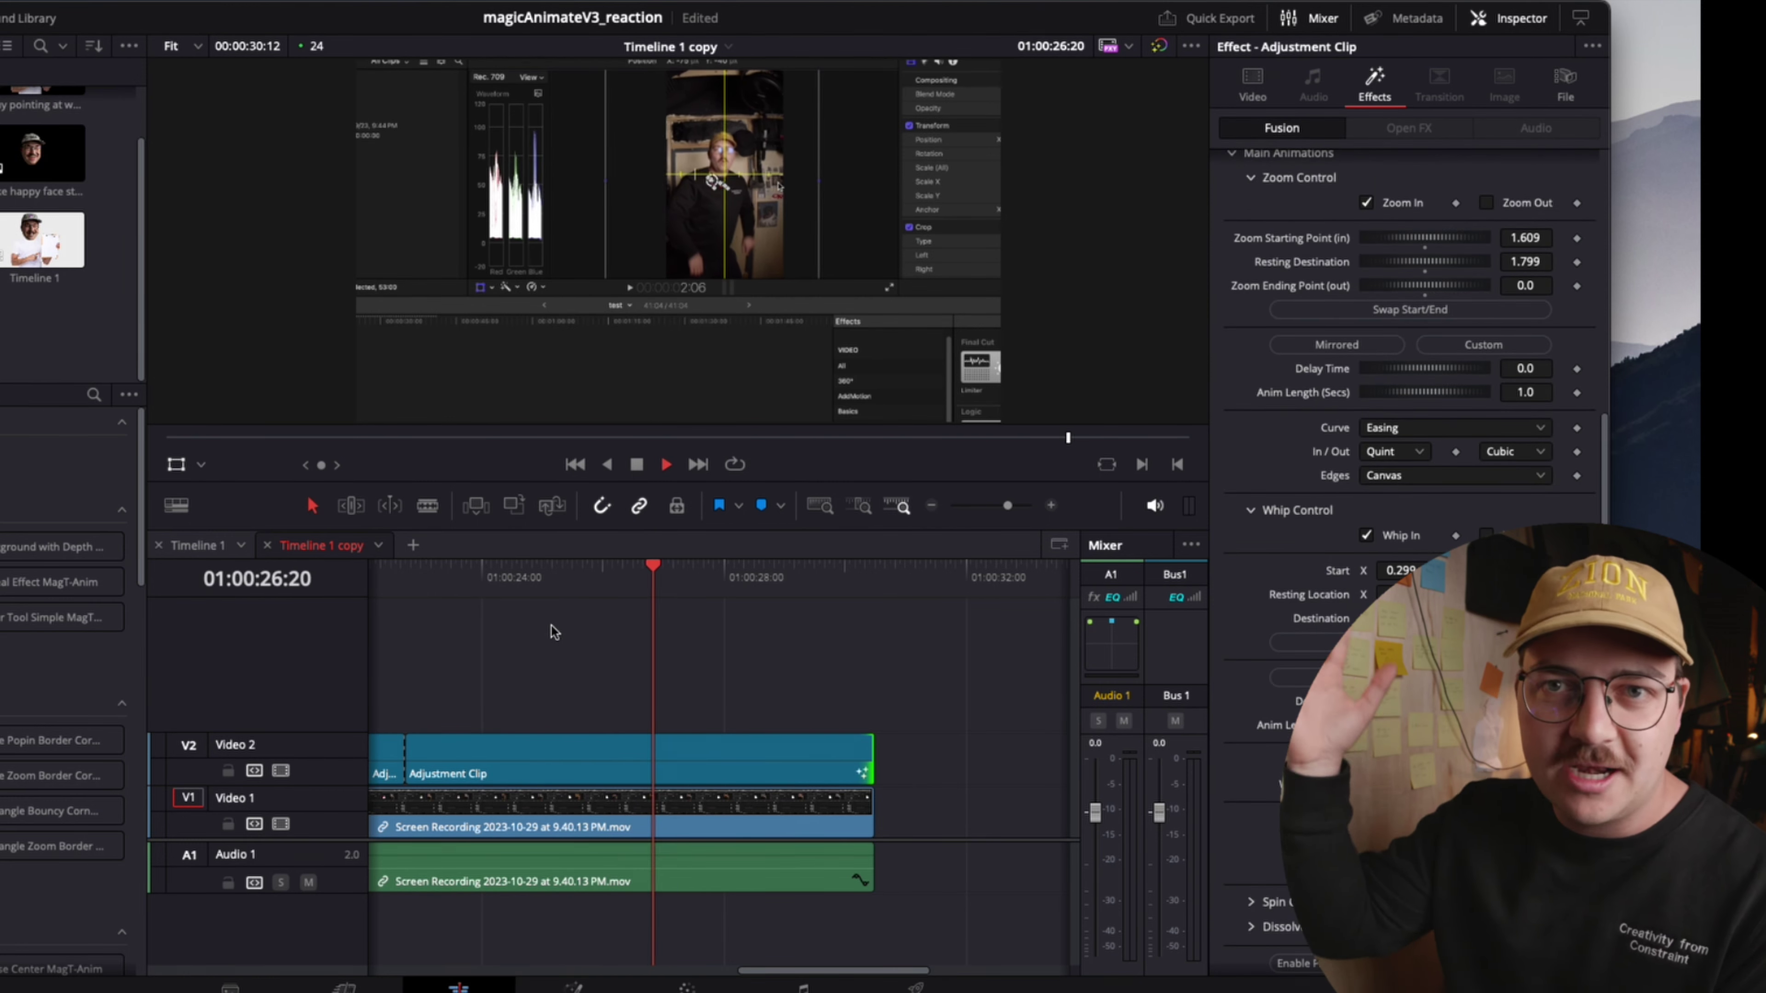